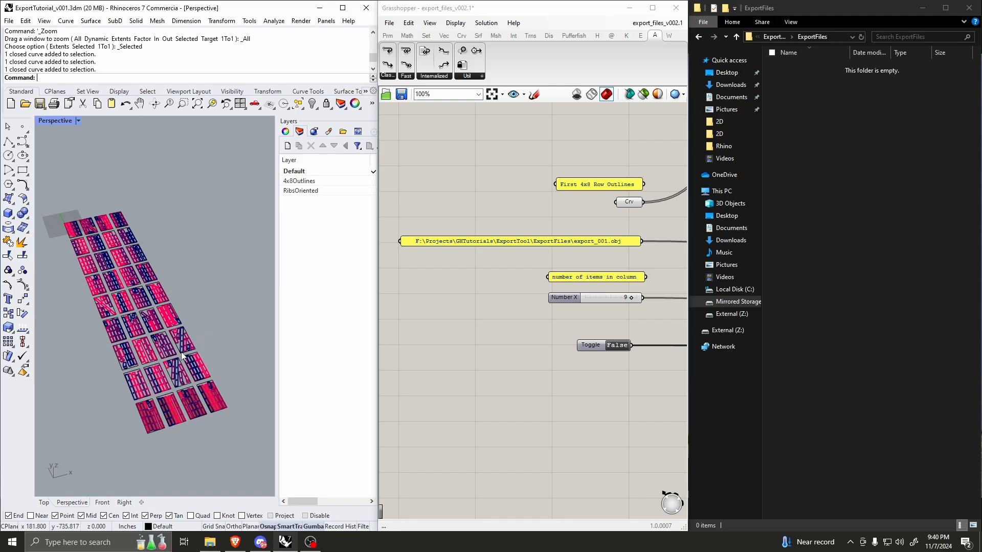
Step: Examine the grid of nested 4x8 sheet layouts in the Rhino Perspective viewport, both close up and as a whole
scroll(179, 351, down, 3)
scroll(172, 341, up, 6)
right_drag(171, 323, 150, 407)
scroll(150, 408, down, 7)
scroll(170, 244, up, 10)
scroll(156, 233, down, 6)
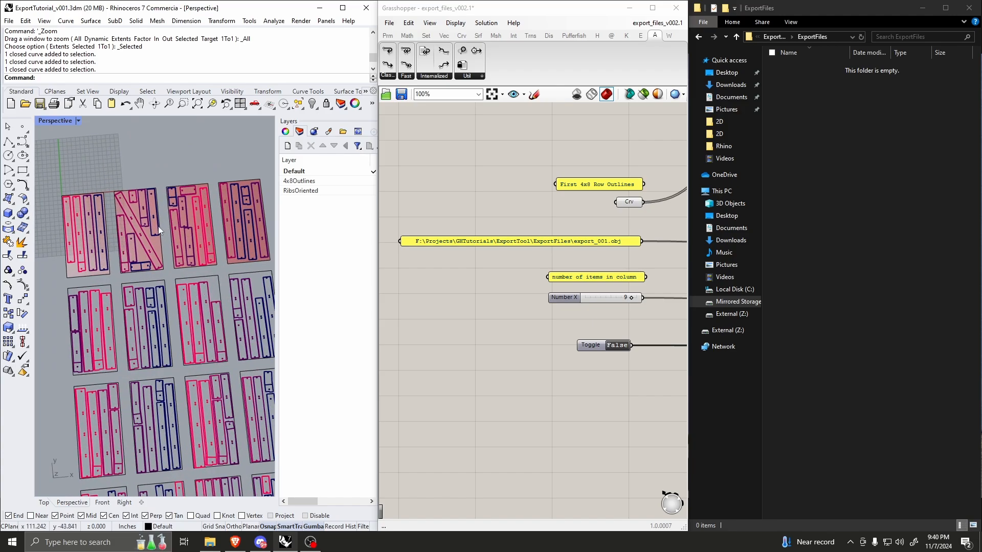
scroll(89, 239, up, 3)
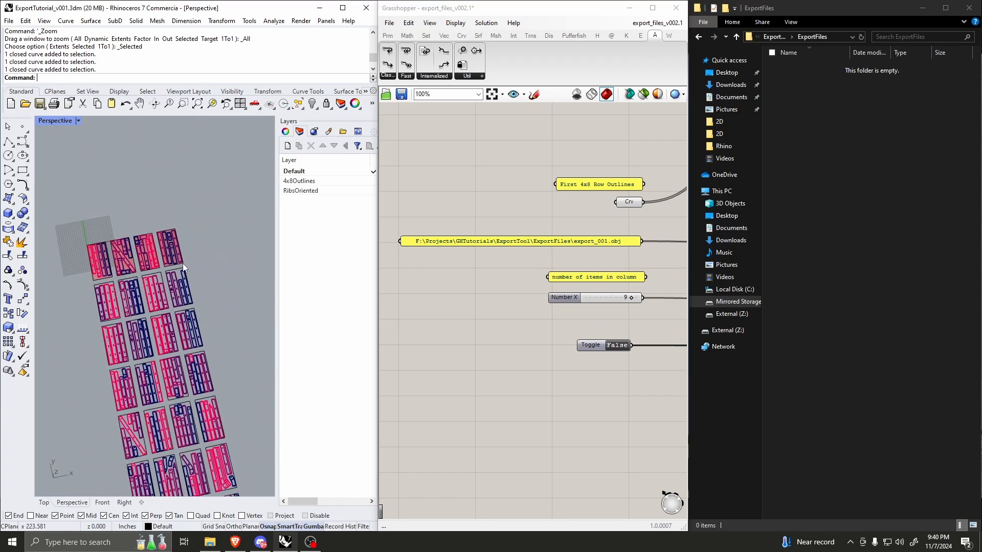
scroll(131, 281, down, 9)
scroll(130, 310, up, 7)
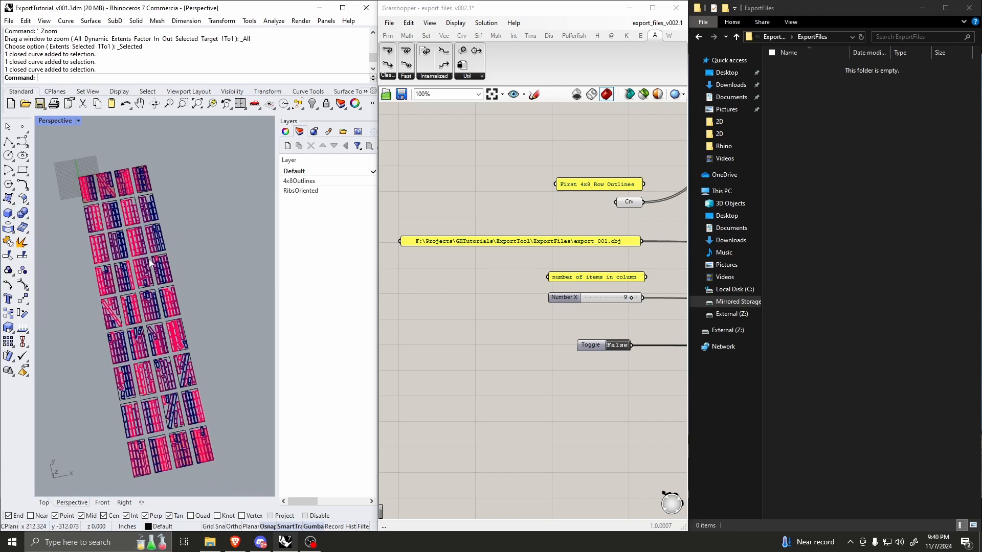
scroll(205, 322, down, 3)
scroll(177, 307, up, 2)
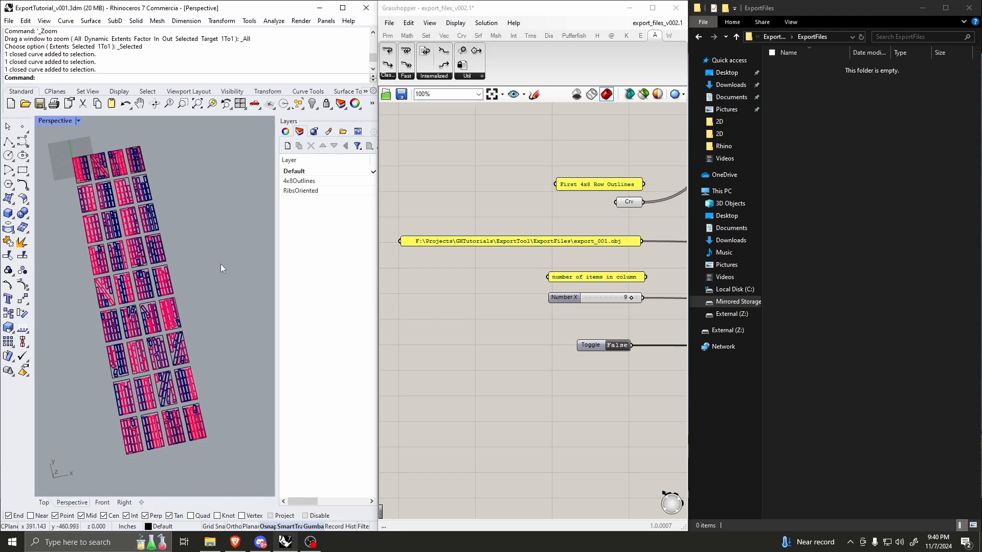
scroll(183, 283, down, 3)
scroll(168, 269, up, 3)
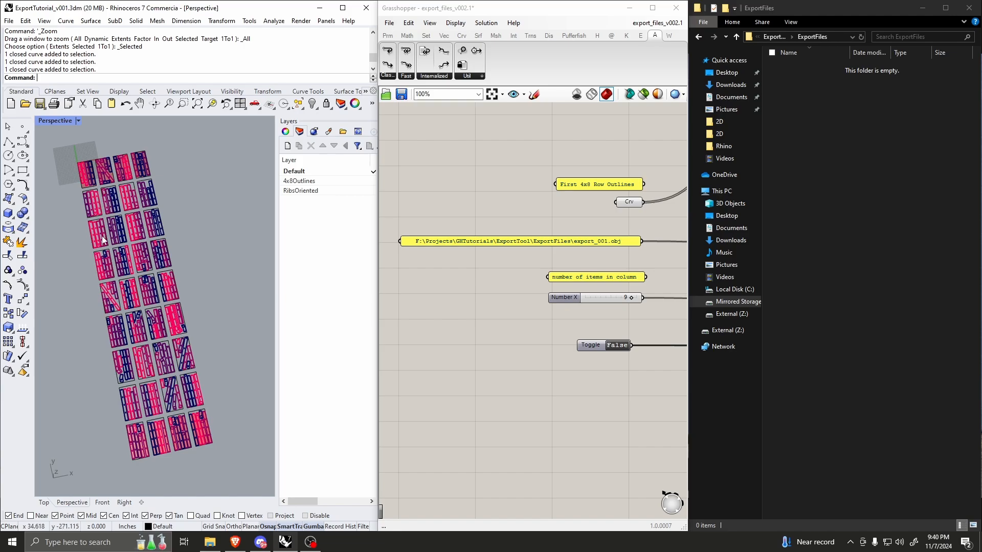
Step: Set the Boolean toggle in the Grasshopper export definition to True
scroll(513, 320, down, 2)
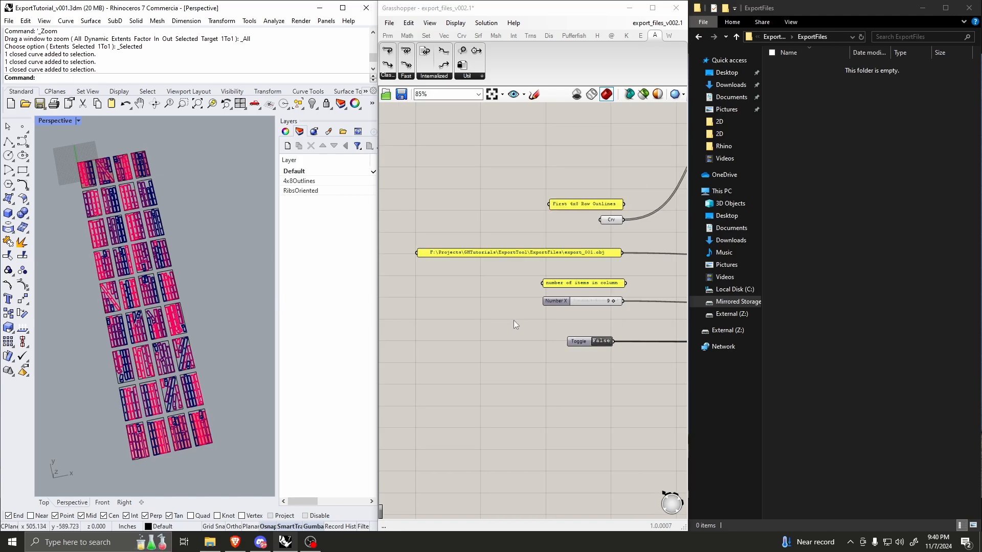
scroll(532, 310, up, 2)
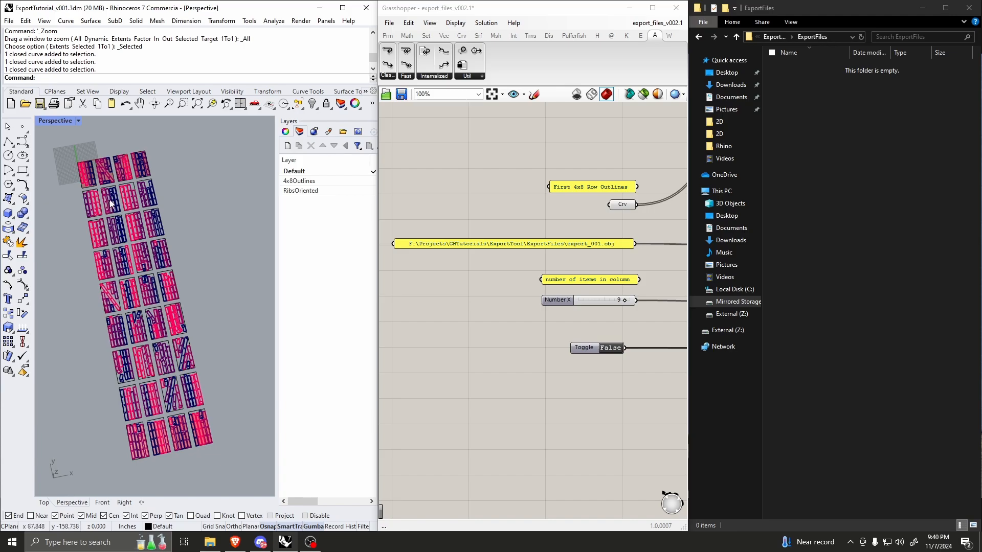
click(612, 348)
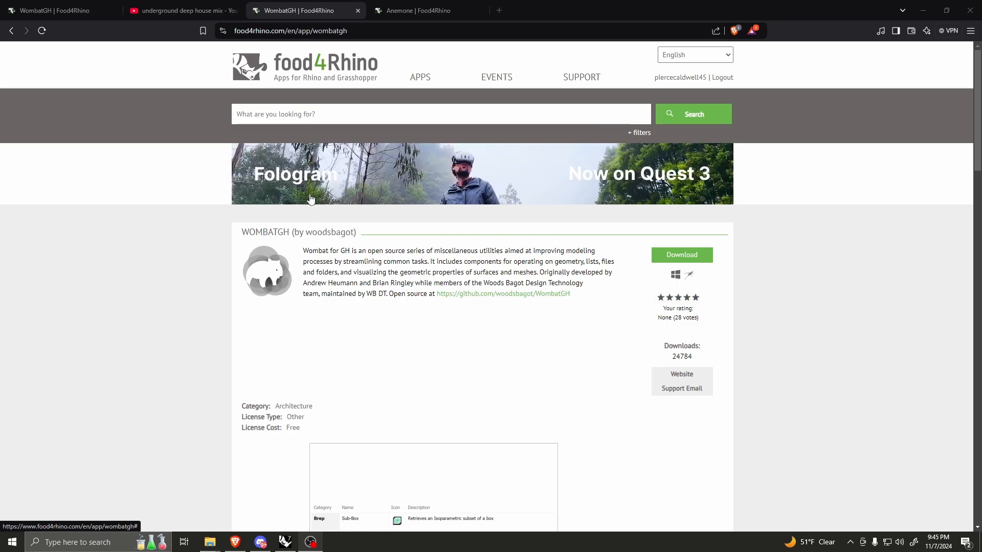
Step: Review the WombatGH and Anemone plug-in pages on food4Rhino in the web browser
scroll(317, 218, down, 1)
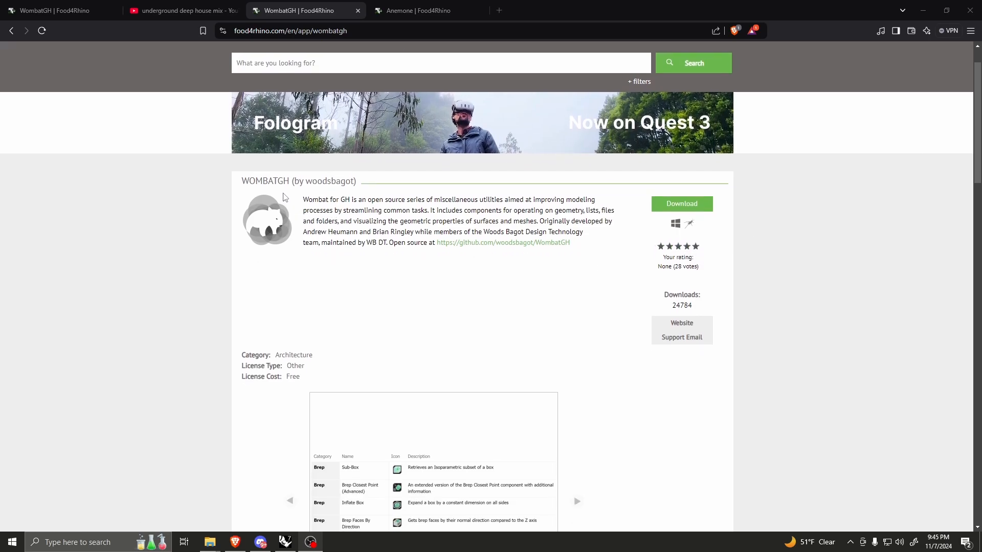
scroll(318, 218, up, 1)
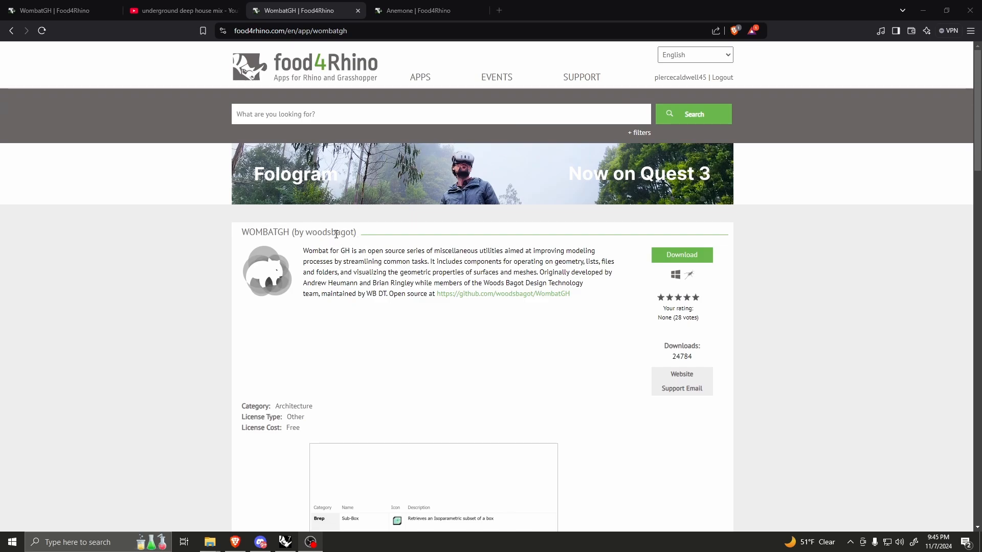
click(399, 11)
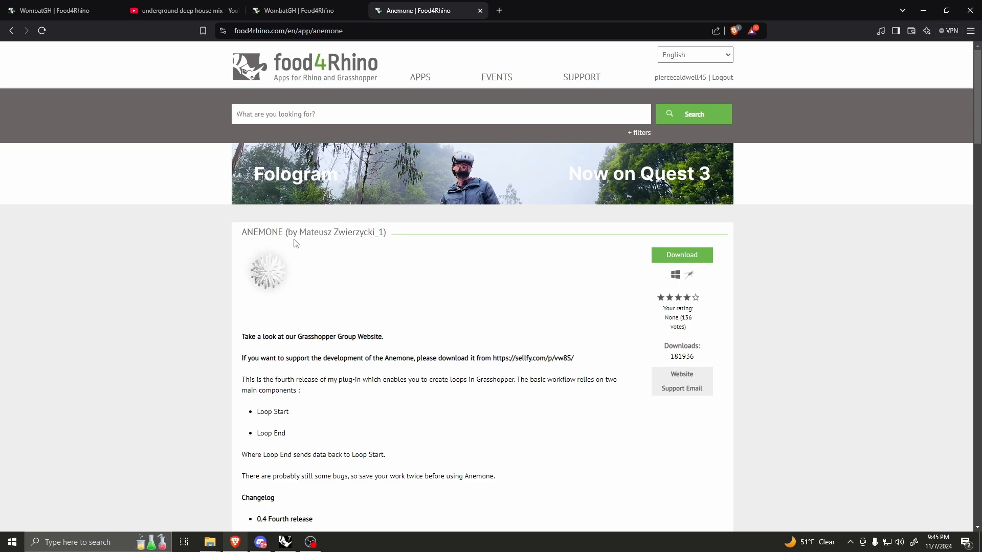
scroll(324, 237, down, 3)
scroll(324, 237, up, 3)
key(ctrl+shift+Tab)
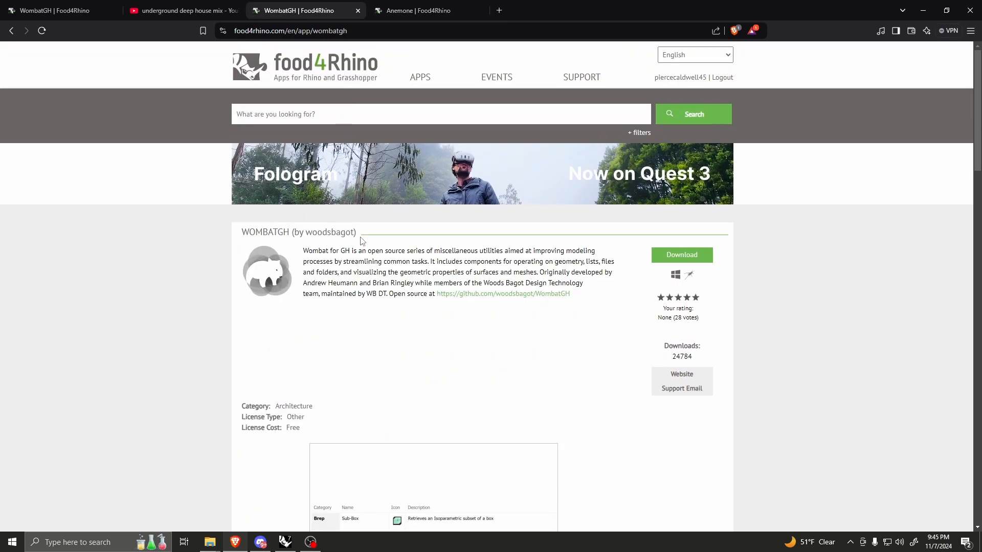
scroll(361, 240, down, 2)
click(418, 10)
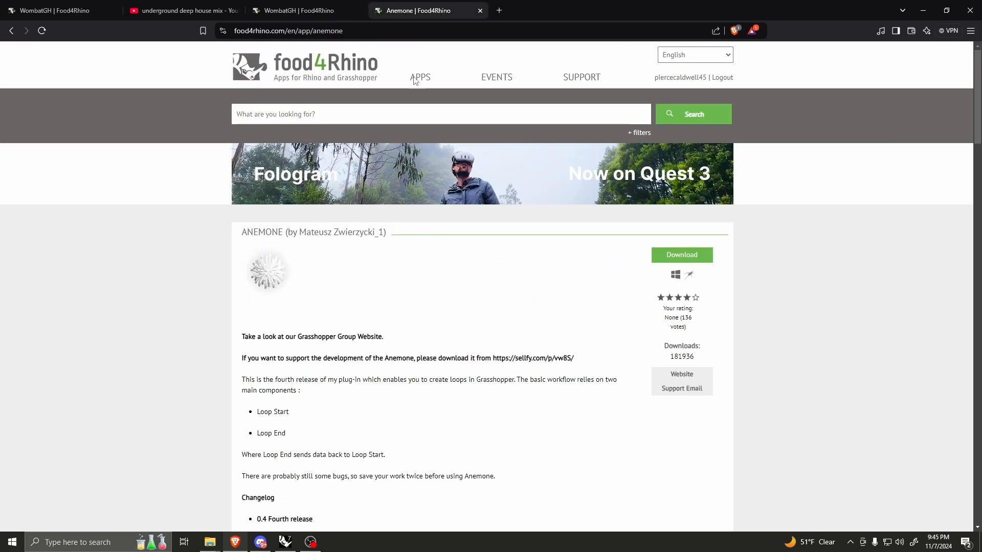
scroll(346, 221, down, 5)
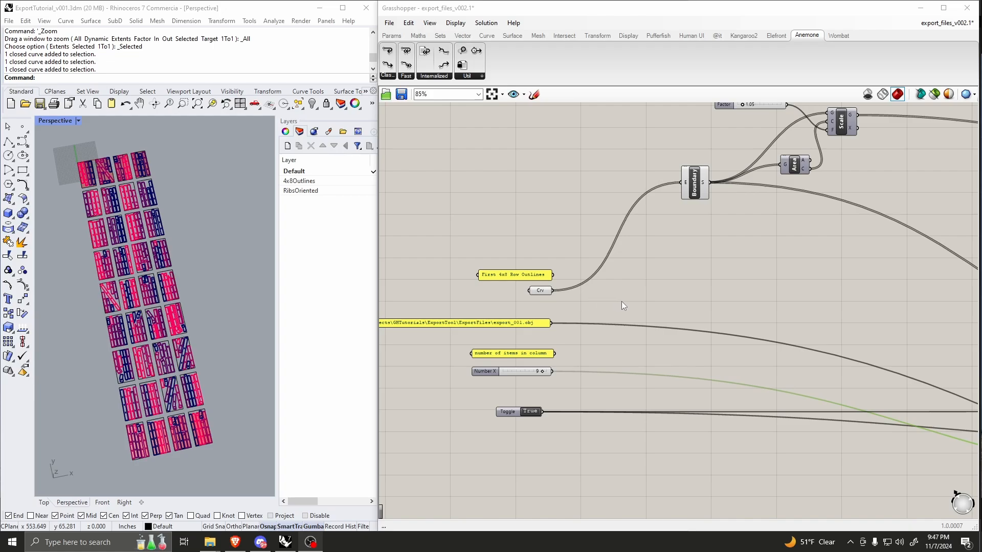
Step: Examine the Grasshopper definition's inputs and how the row outline curves feed the Boundary, Area and Scale components
scroll(569, 297, down, 3)
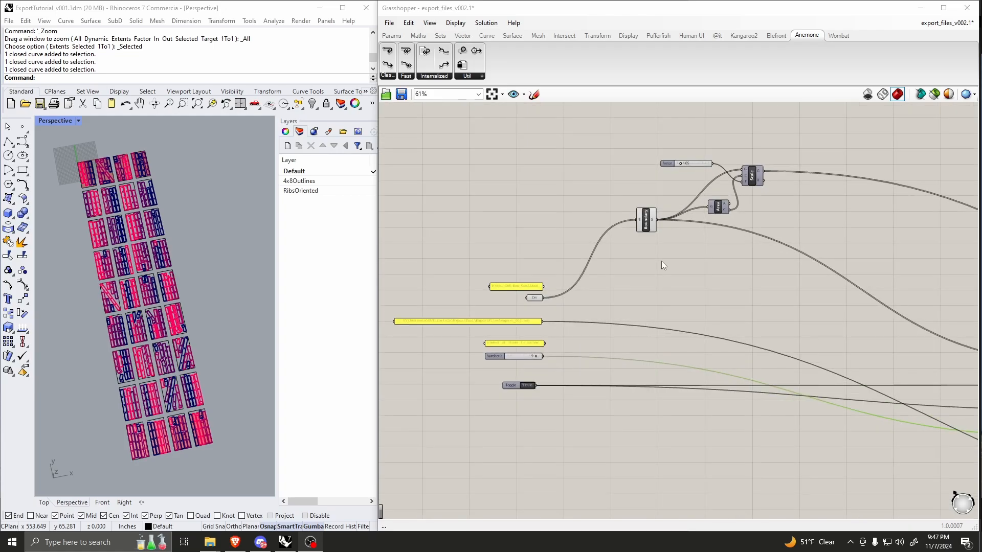
scroll(617, 276, down, 1)
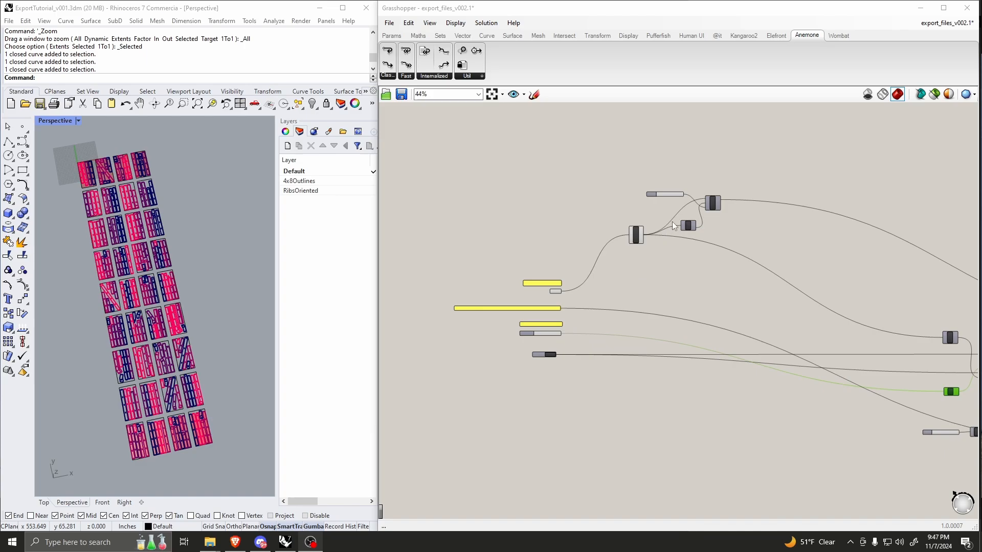
scroll(671, 222, up, 4)
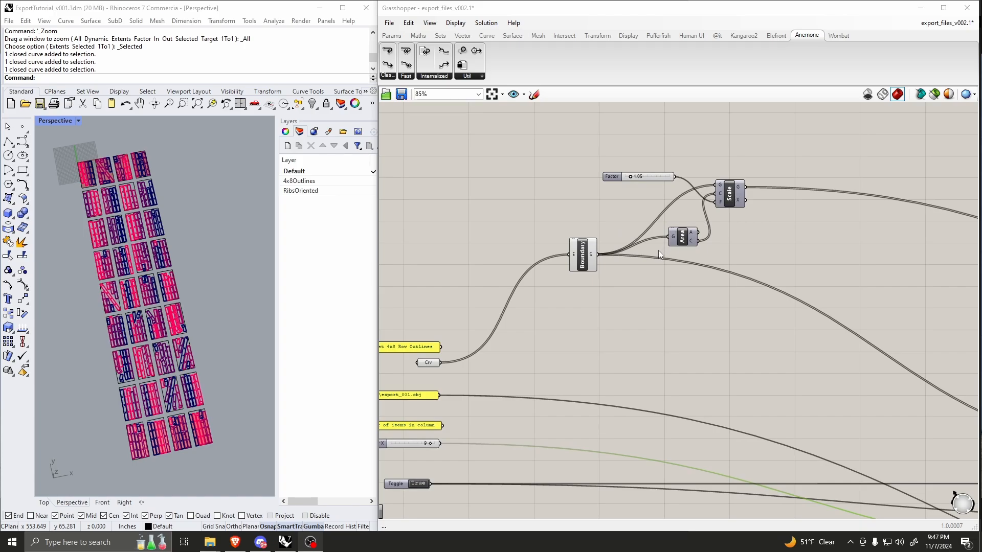
scroll(605, 252, up, 4)
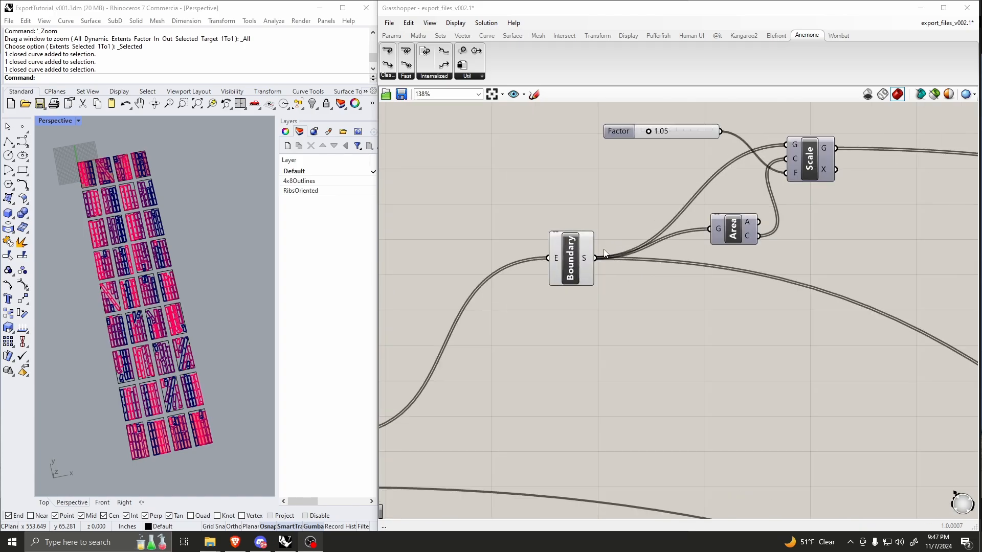
scroll(639, 286, down, 4)
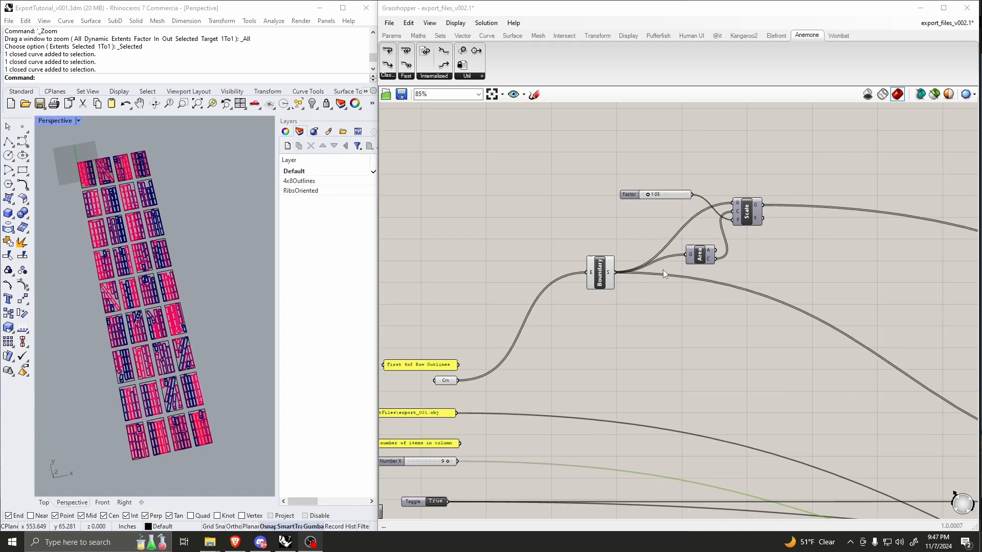
scroll(662, 269, down, 3)
scroll(538, 330, up, 5)
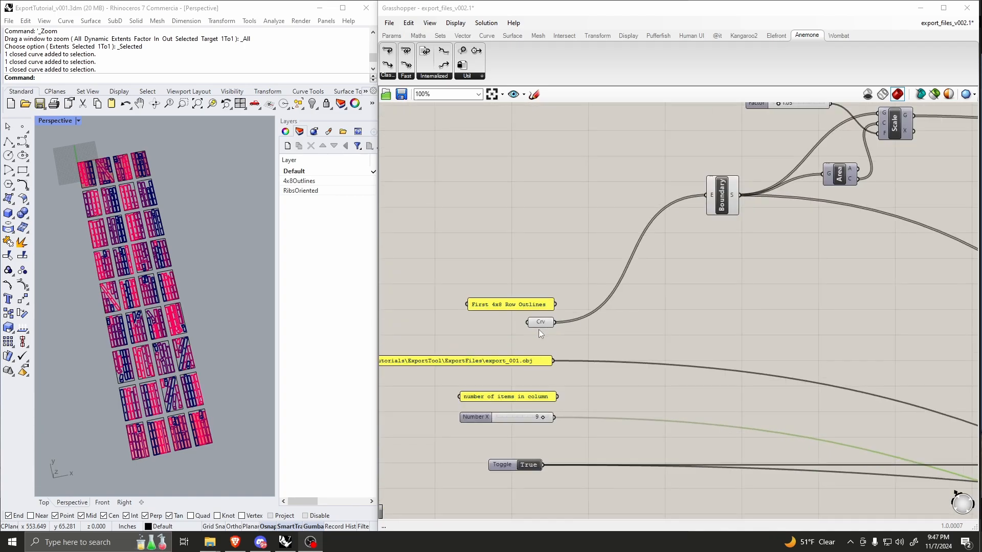
scroll(146, 253, up, 2)
Step: Select the four 4x8 sheet outlines in the first row of the Rhino model and zoom all viewports to the selection
scroll(149, 253, up, 2)
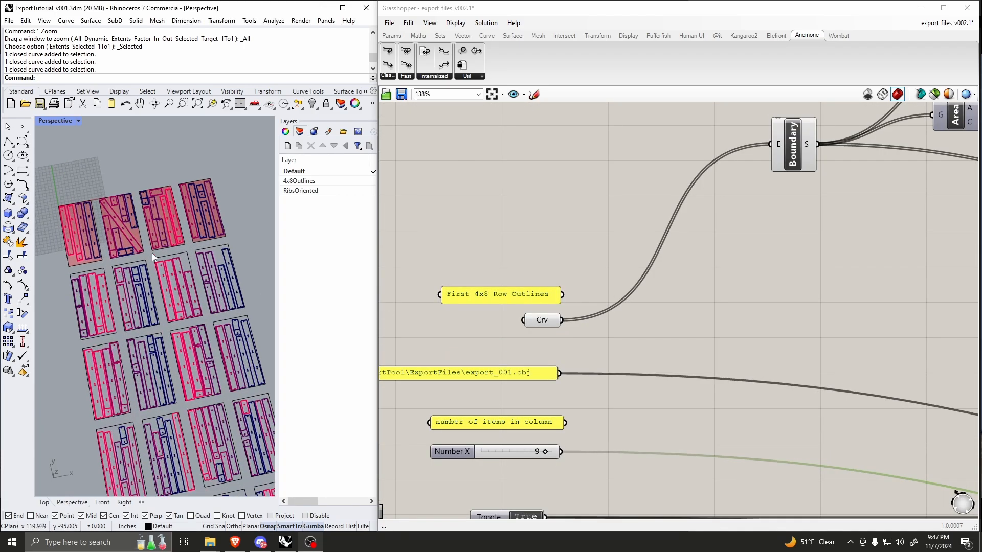
click(97, 263)
shift+click(131, 255)
shift+click(171, 246)
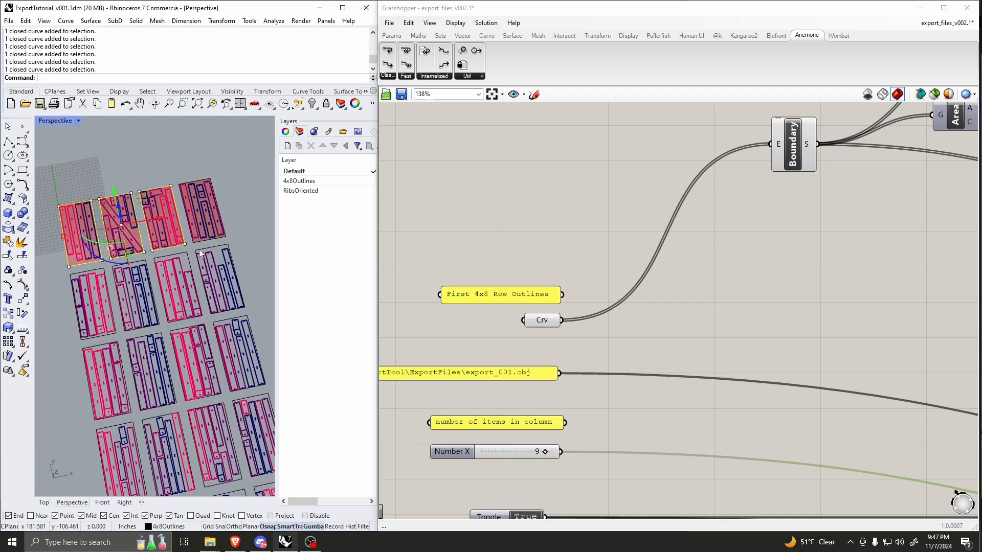
shift+click(207, 241)
text(ZSA)
key(Return)
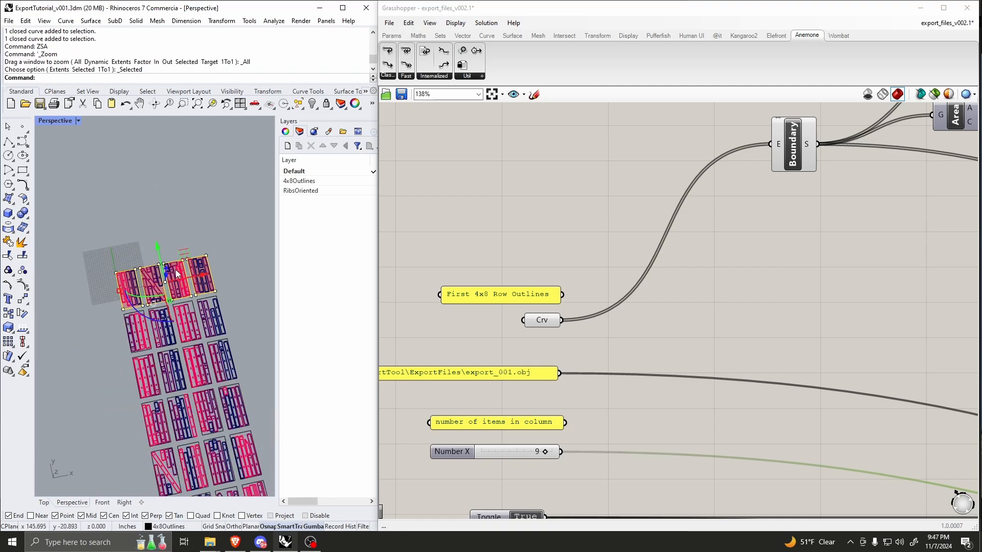
Step: Examine the four selected first-row sheet outlines and their nested parts against the rows below them
right_drag(168, 304, 273, 230)
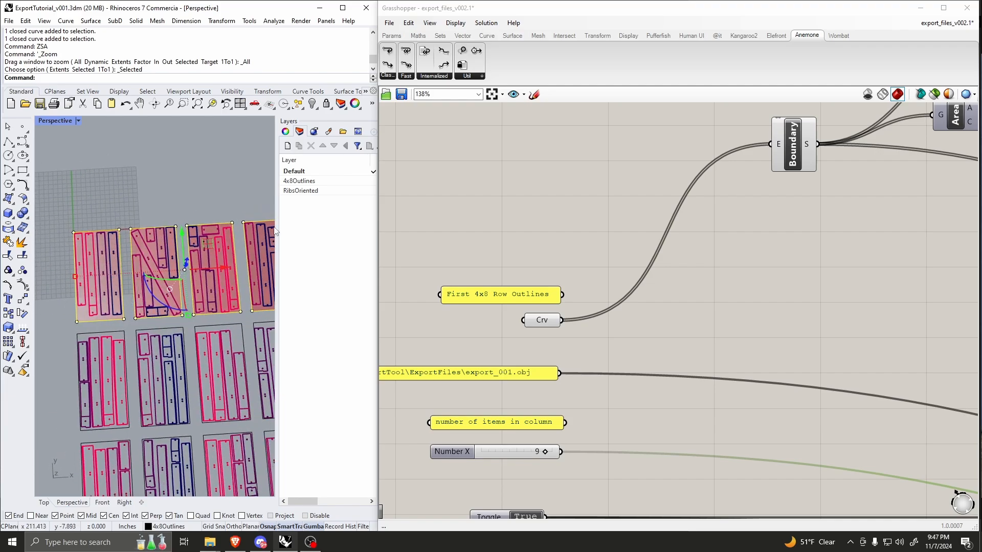
right_drag(150, 221, 182, 244)
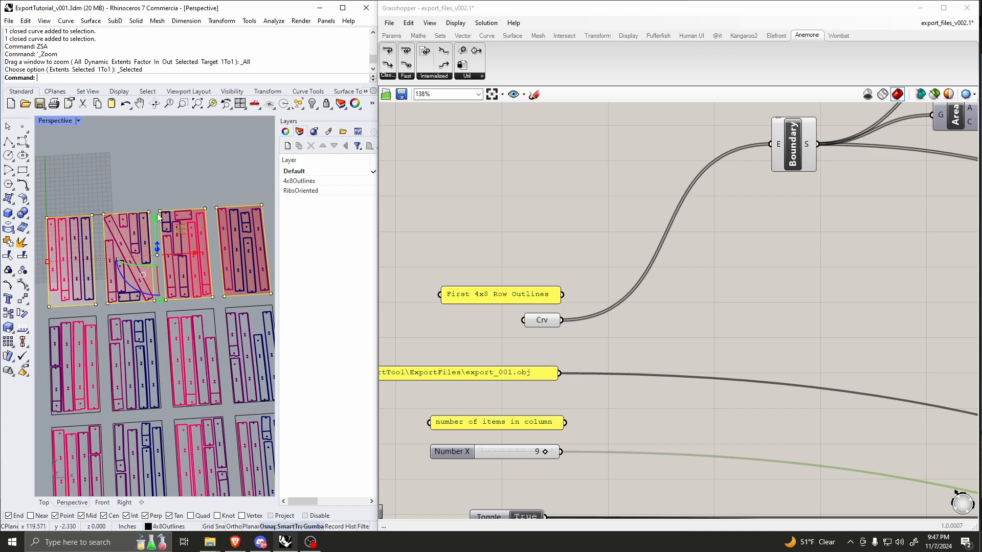
scroll(139, 252, down, 2)
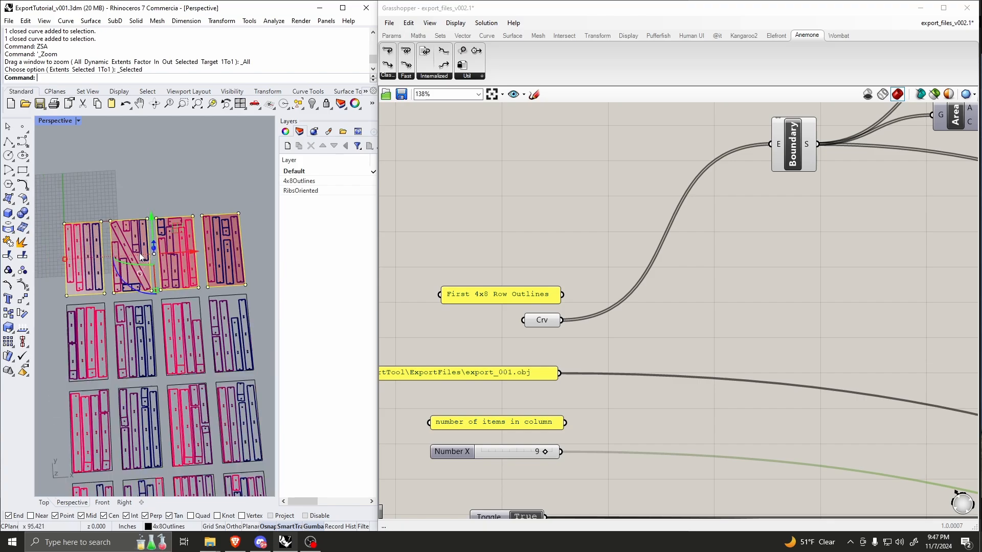
scroll(142, 263, up, 2)
scroll(68, 265, up, 5)
scroll(112, 268, down, 4)
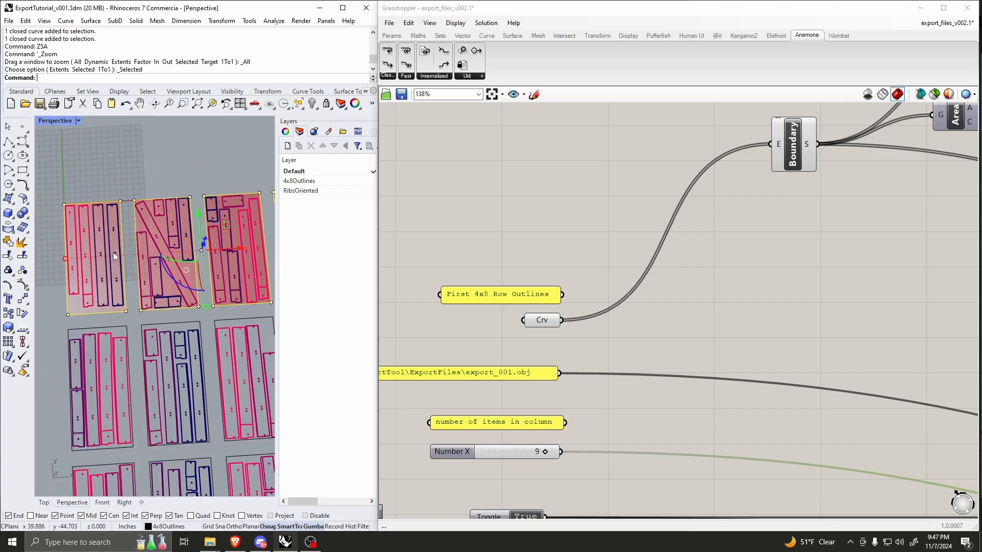
scroll(74, 290, down, 2)
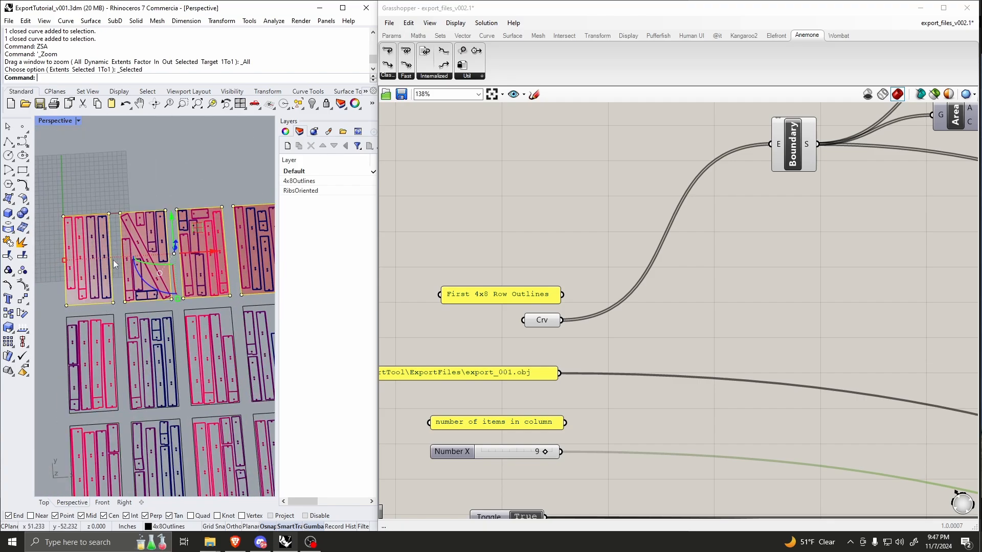
scroll(107, 220, down, 3)
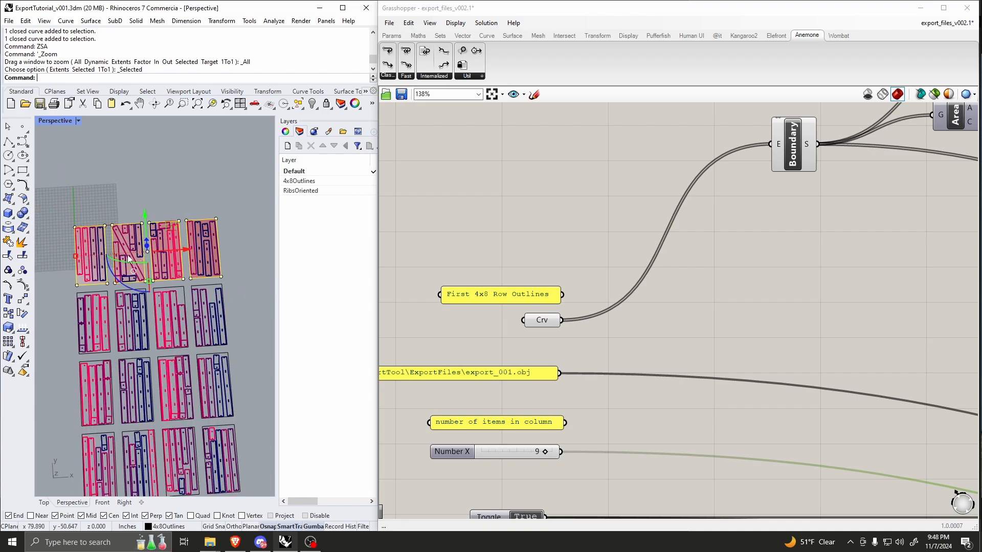
scroll(124, 267, up, 2)
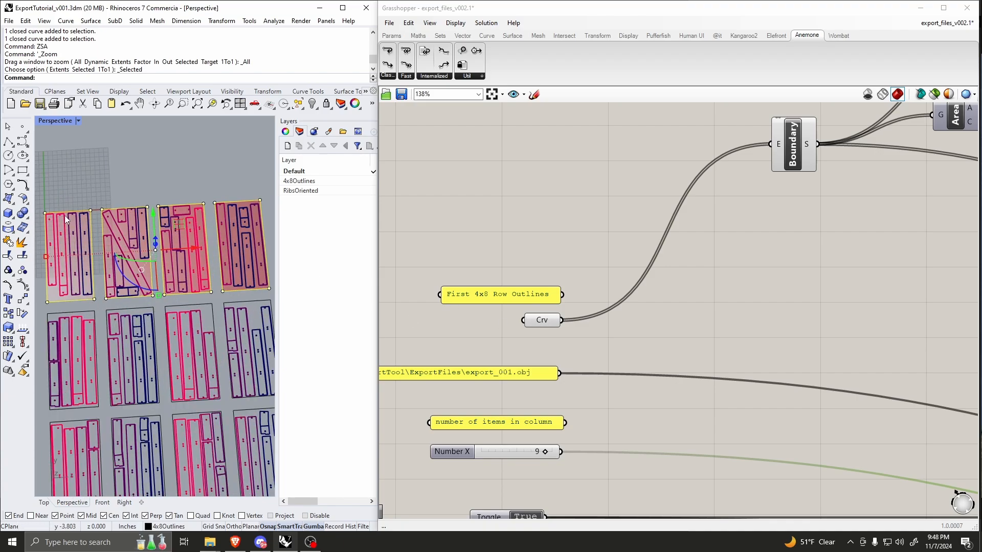
scroll(137, 263, down, 3)
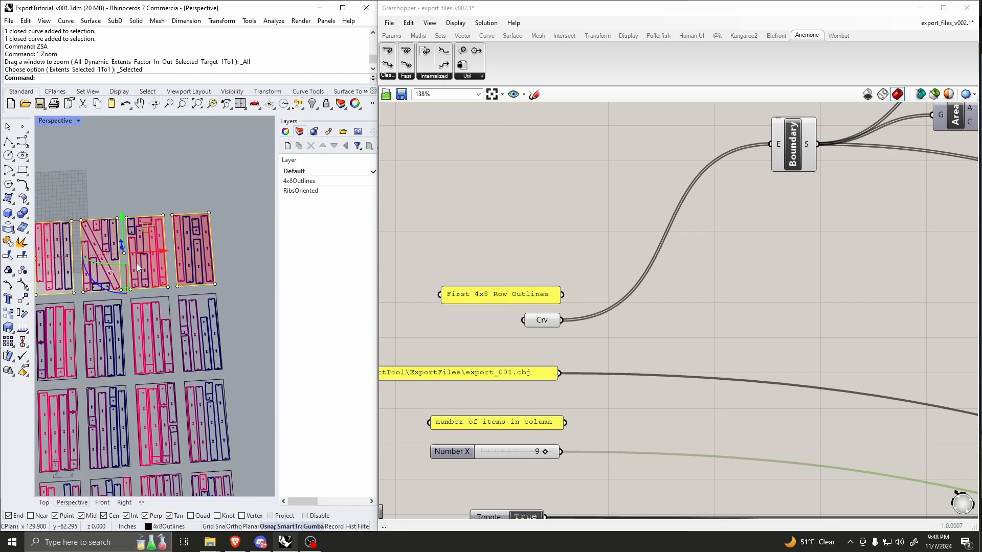
scroll(112, 218, up, 2)
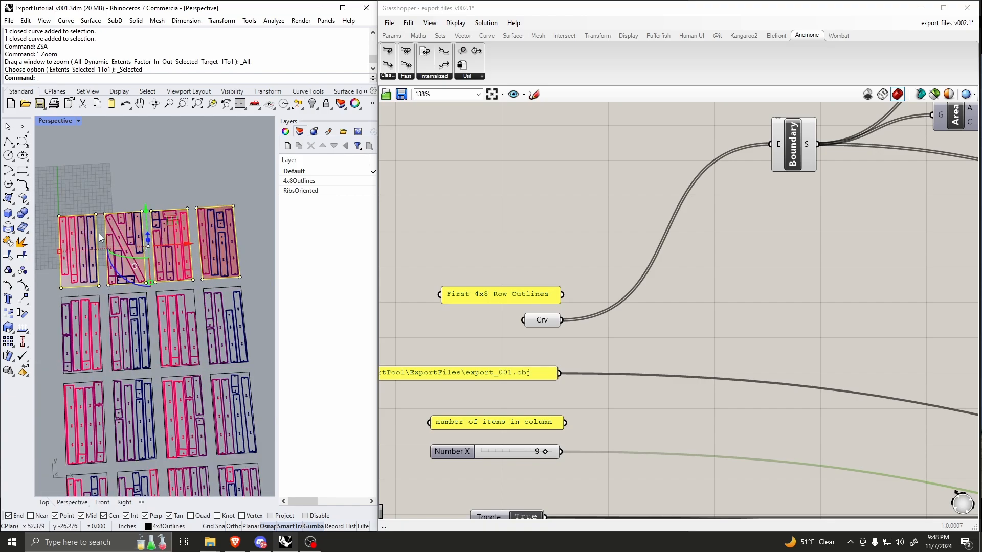
Step: Place a new Curve parameter above the First 4x8 Row Outlines panel, reposition it, and delete it
right_click(541, 319)
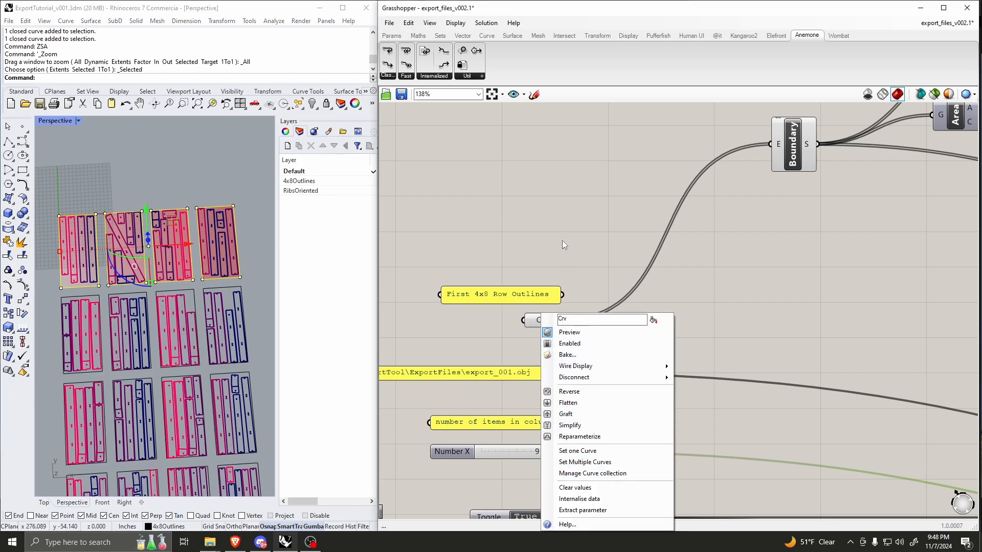
click(522, 221)
double_click(539, 220)
text(crv)
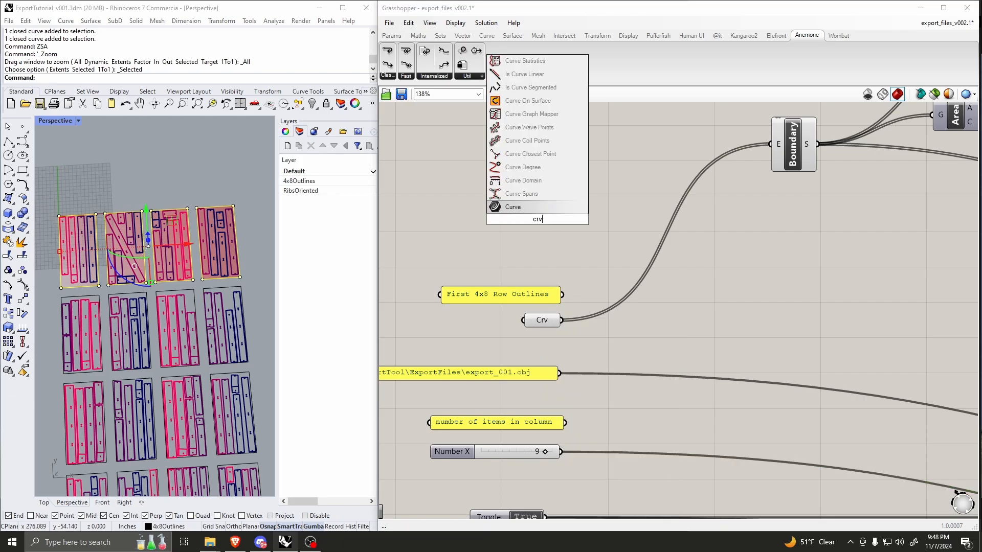
key(Return)
drag(546, 220, 546, 257)
drag(593, 211, 514, 258)
key(Delete)
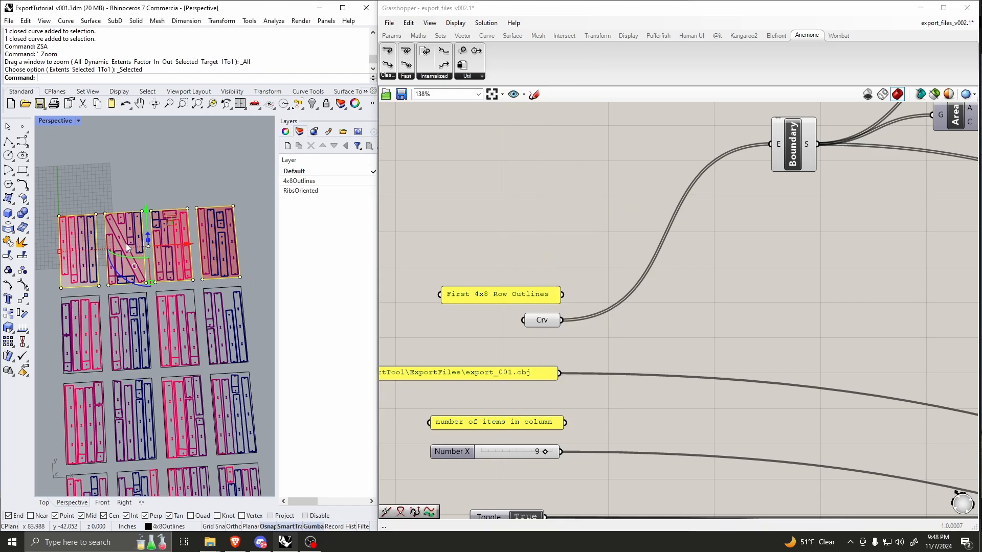
Step: Assign the four selected sheet outlines to the Curve parameter as multiple curves and shift the parameter slightly lower
right_click(546, 326)
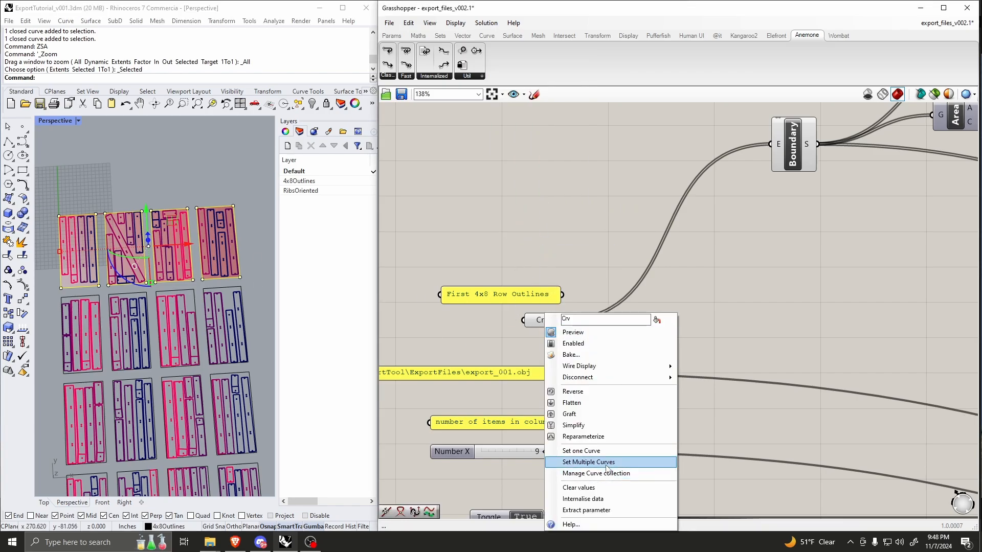
click(580, 463)
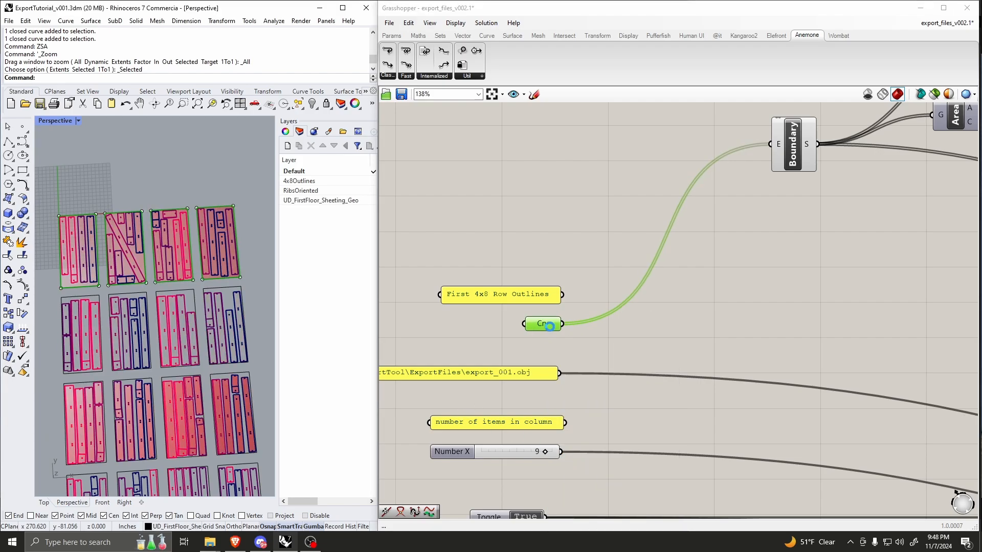
mouse_move(549, 326)
mouse_down()
mouse_move(571, 260)
mouse_move(584, 276)
mouse_move(445, 239)
mouse_move(546, 332)
mouse_up()
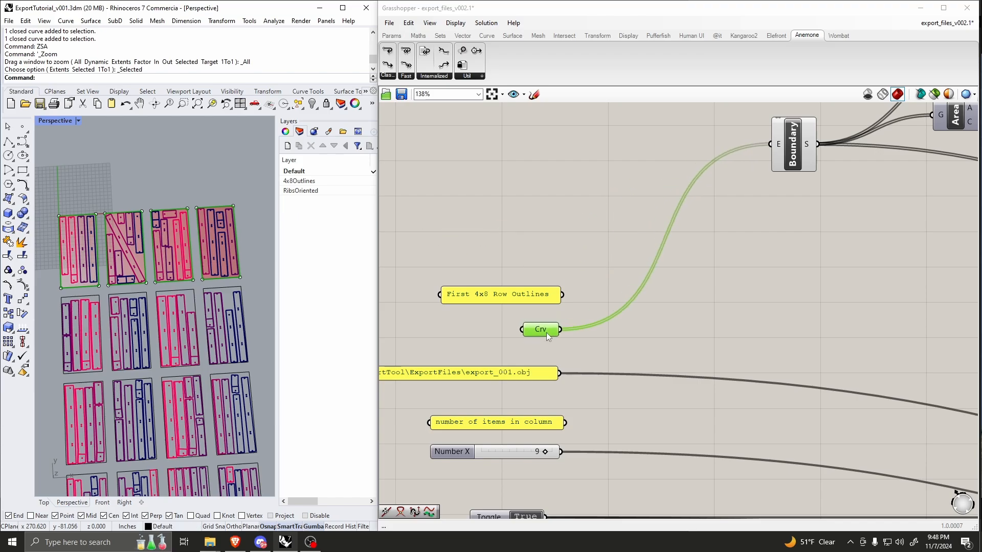
click(712, 312)
Step: Move the Boundary component a little lower on the canvas, between the Curve parameter and the Area component
scroll(501, 284, down, 5)
scroll(602, 255, up, 4)
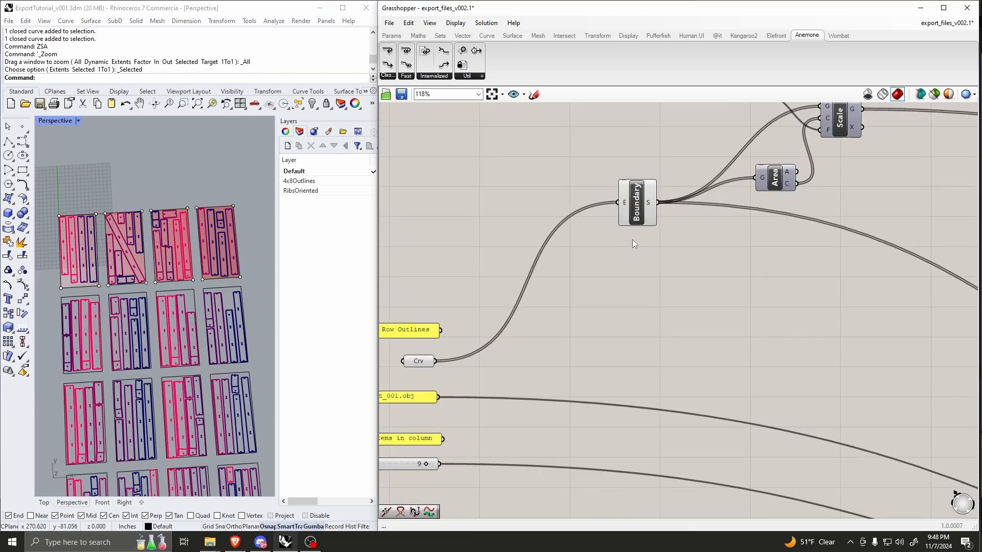
scroll(629, 209, up, 2)
drag(647, 216, 643, 248)
scroll(690, 251, down, 3)
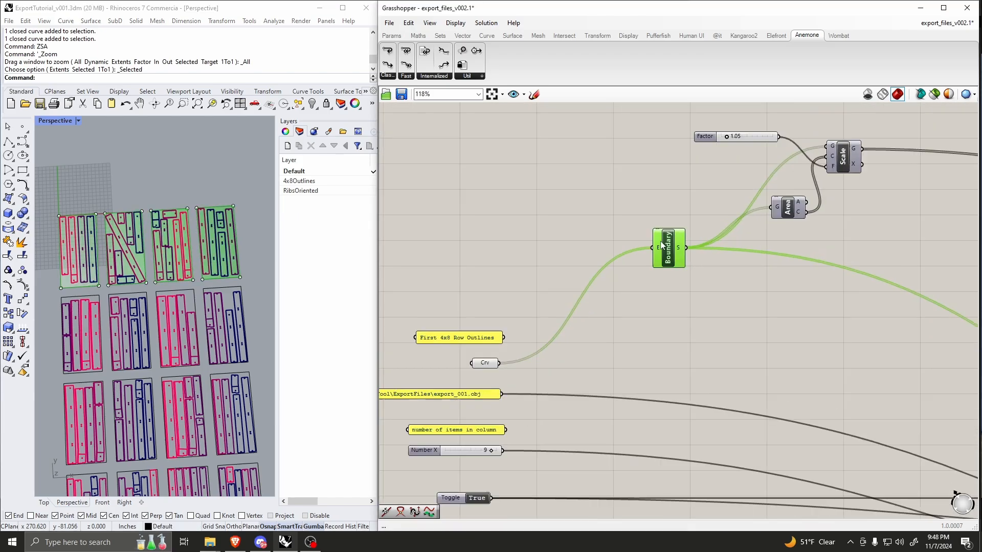
scroll(661, 246, up, 2)
click(608, 202)
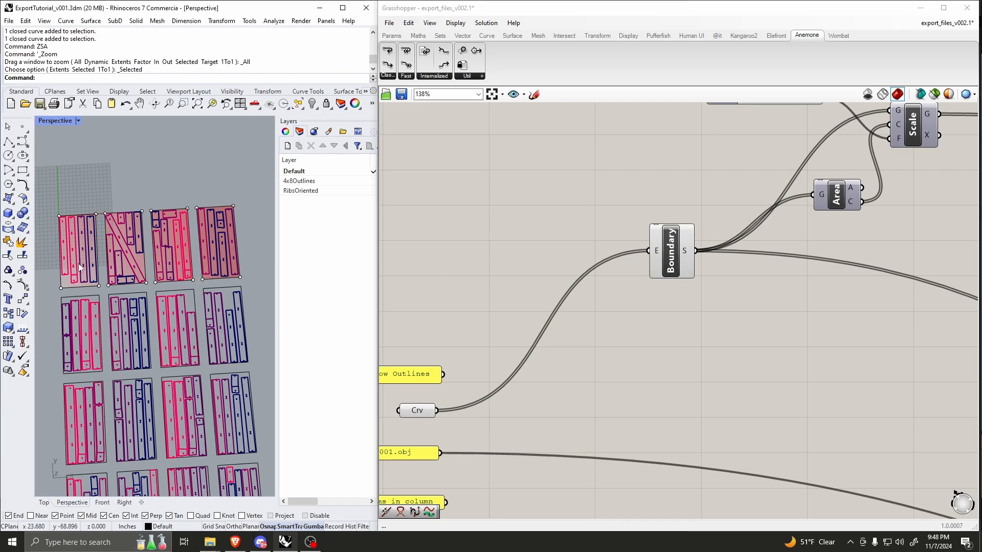
Step: Lower the Factor slider alongside the Scale component and move the Area component down to separate their wires
scroll(624, 290, down, 4)
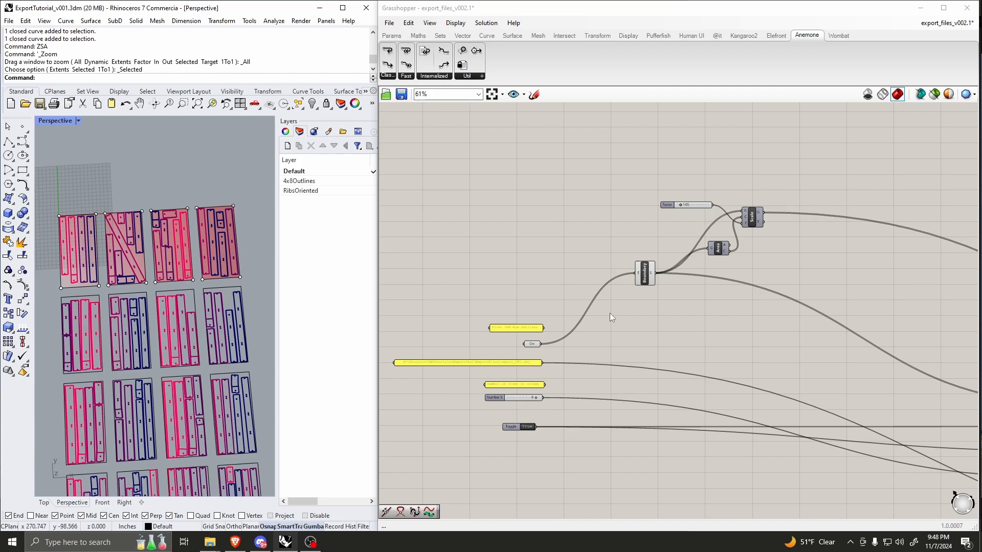
scroll(753, 253, up, 5)
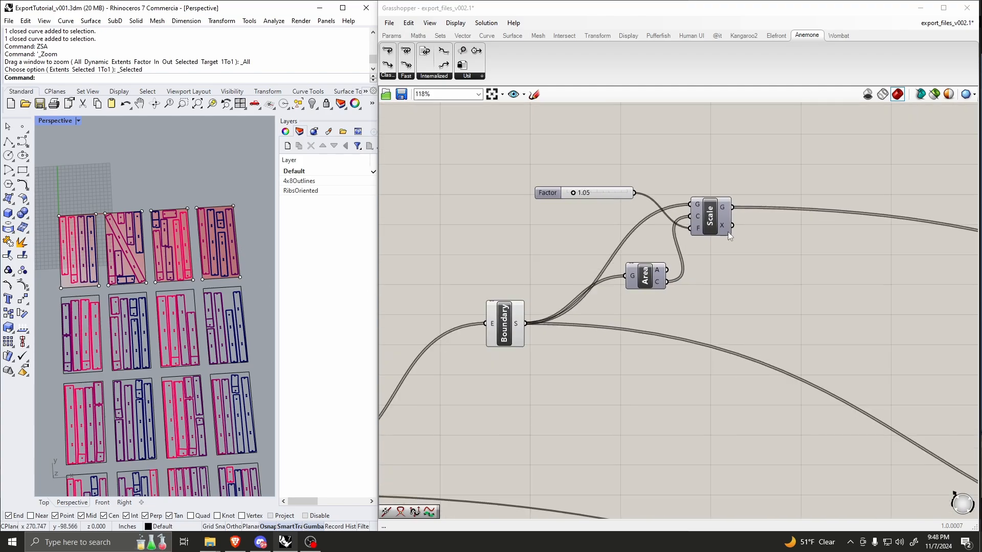
drag(555, 192, 560, 222)
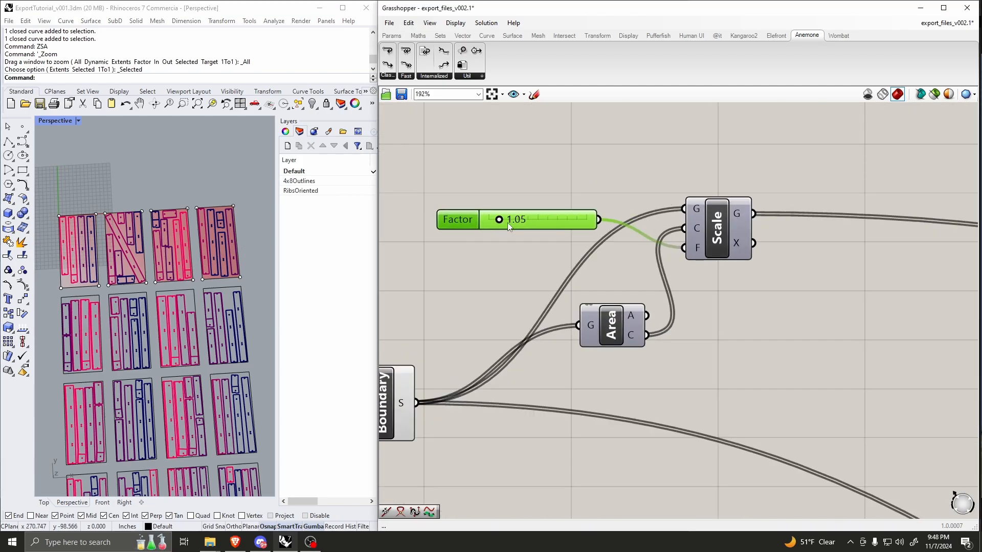
scroll(622, 226, down, 1)
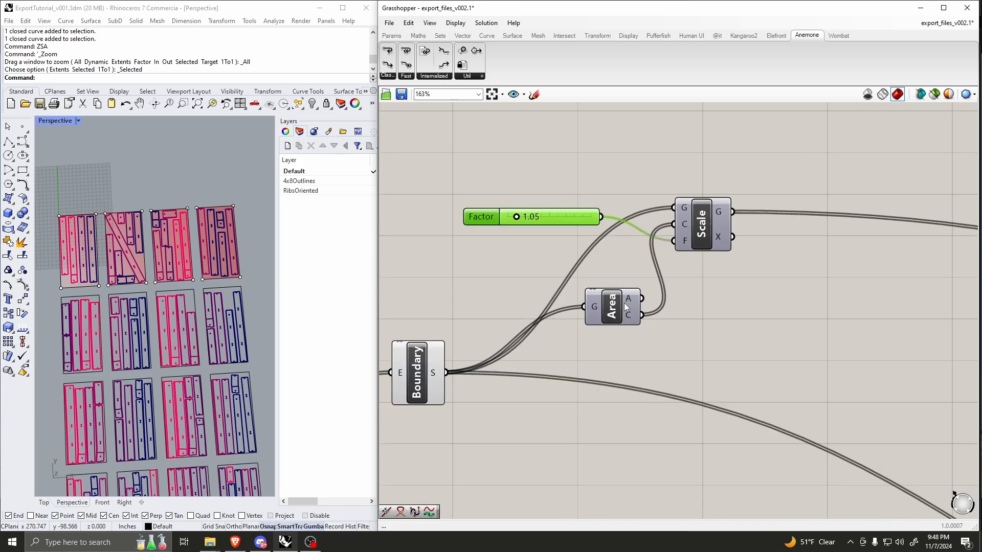
drag(624, 303, 611, 339)
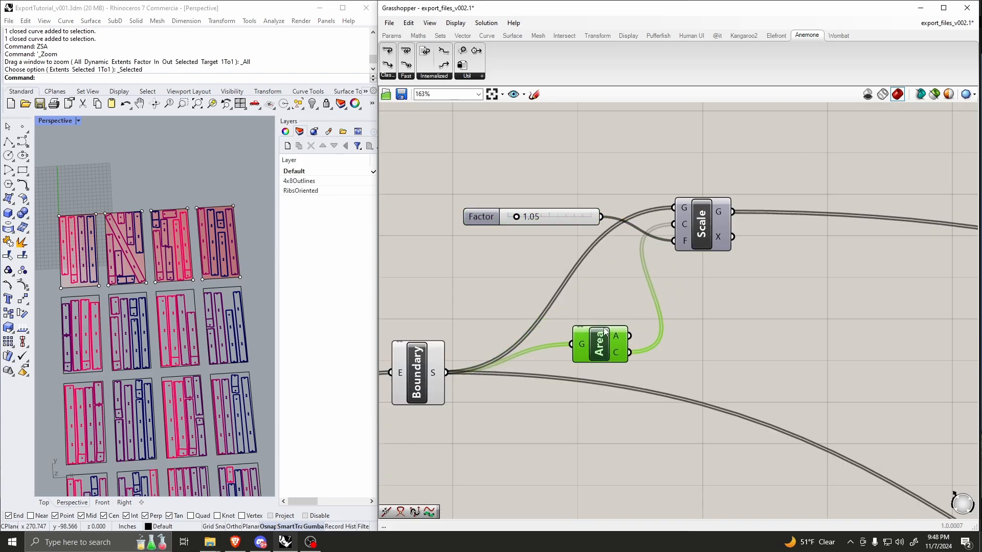
scroll(635, 300, down, 4)
scroll(650, 246, up, 4)
mouse_move(605, 401)
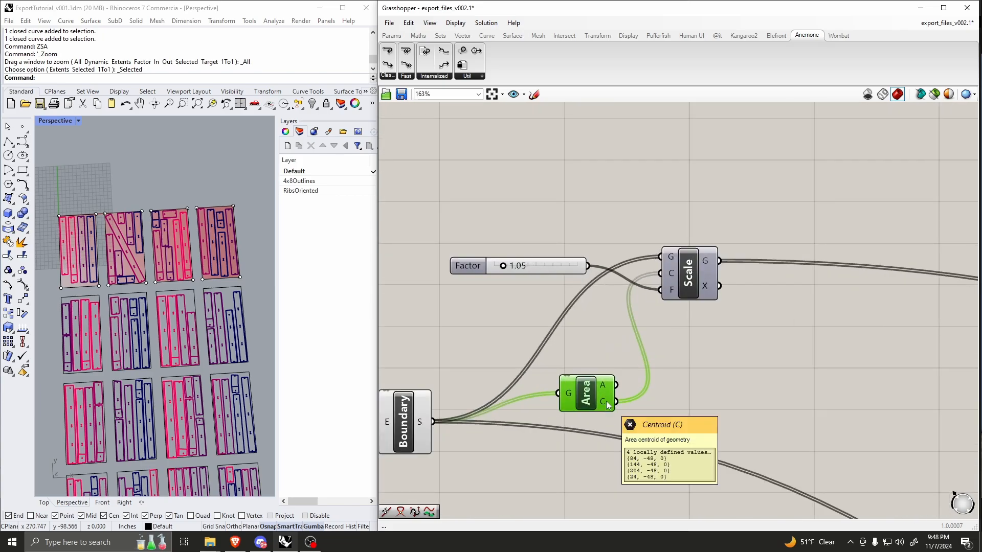
right_drag(648, 267, 645, 308)
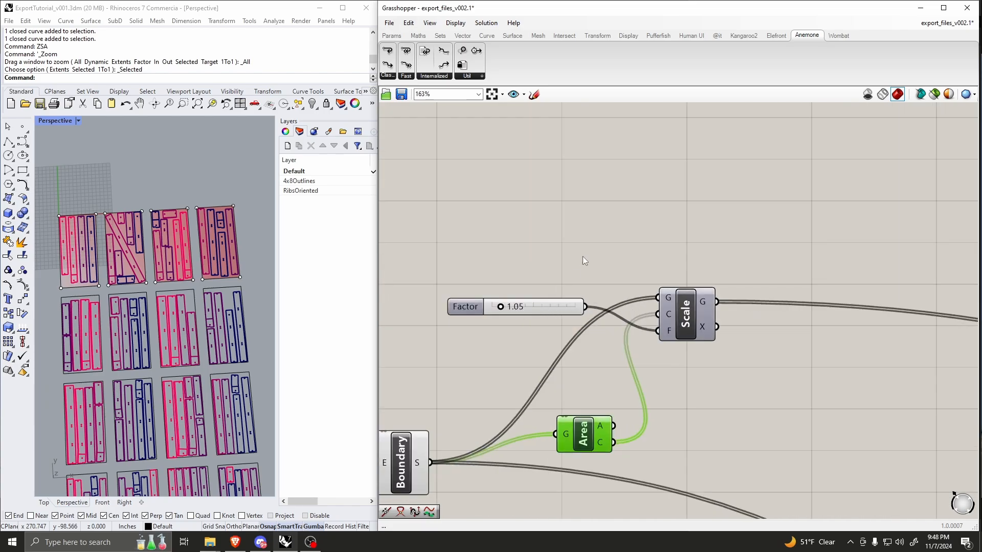
Step: Shift the Boundary component further down from the Area component
scroll(541, 259, down, 2)
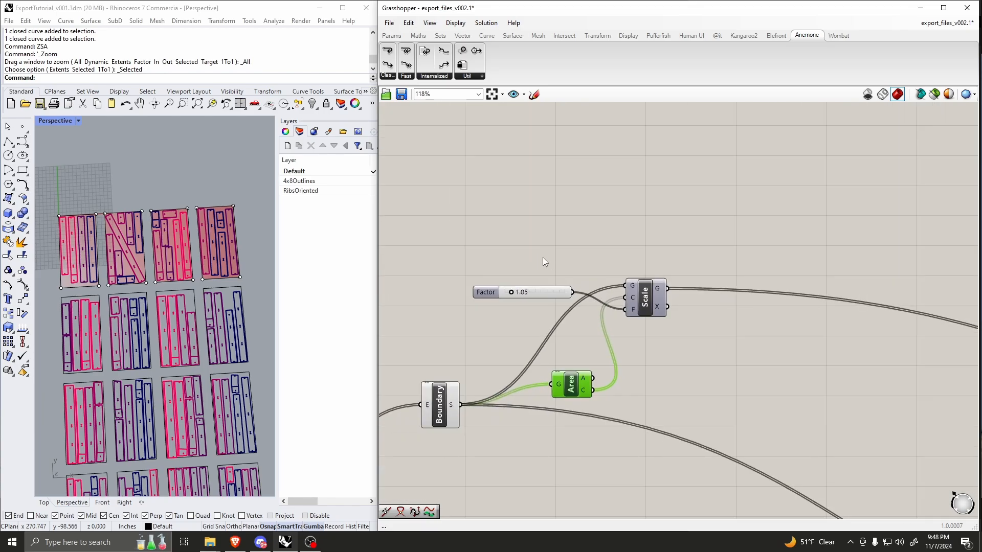
scroll(543, 262, down, 5)
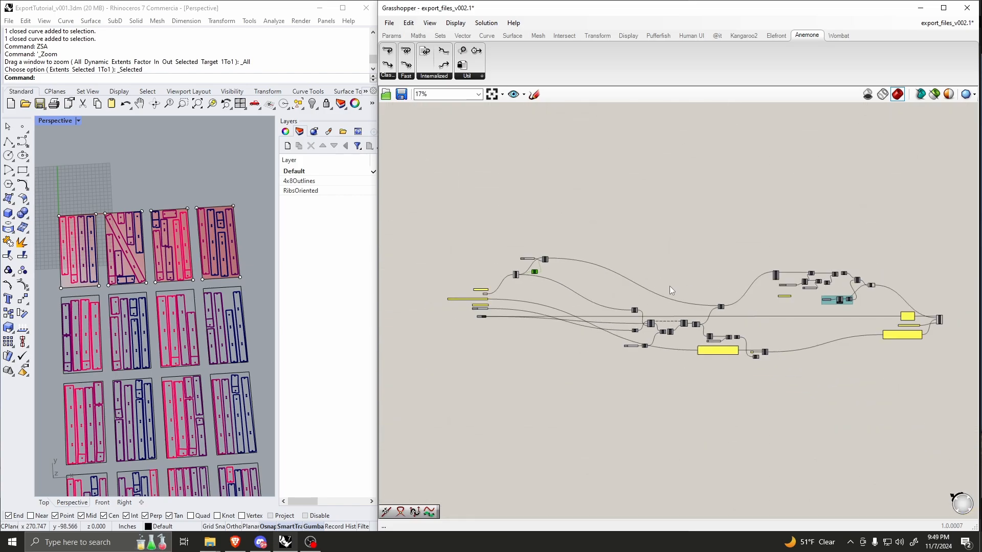
scroll(562, 311, up, 4)
scroll(547, 250, down, 4)
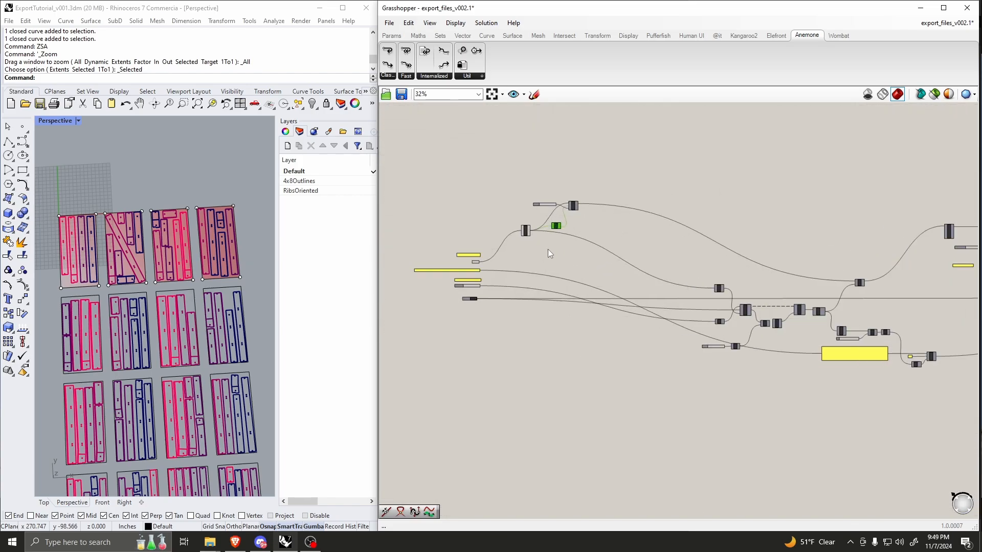
scroll(545, 248, up, 5)
drag(465, 190, 464, 214)
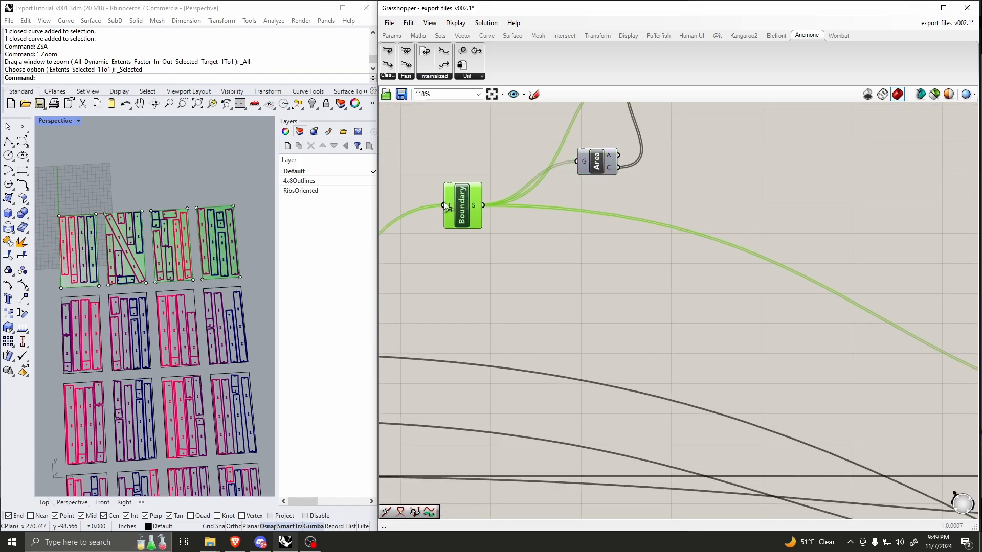
Step: Examine the loop section of the definition, from Group and Loop Start through Loop End, Merge and Move
scroll(455, 207, down, 5)
scroll(730, 285, up, 4)
scroll(736, 327, down, 2)
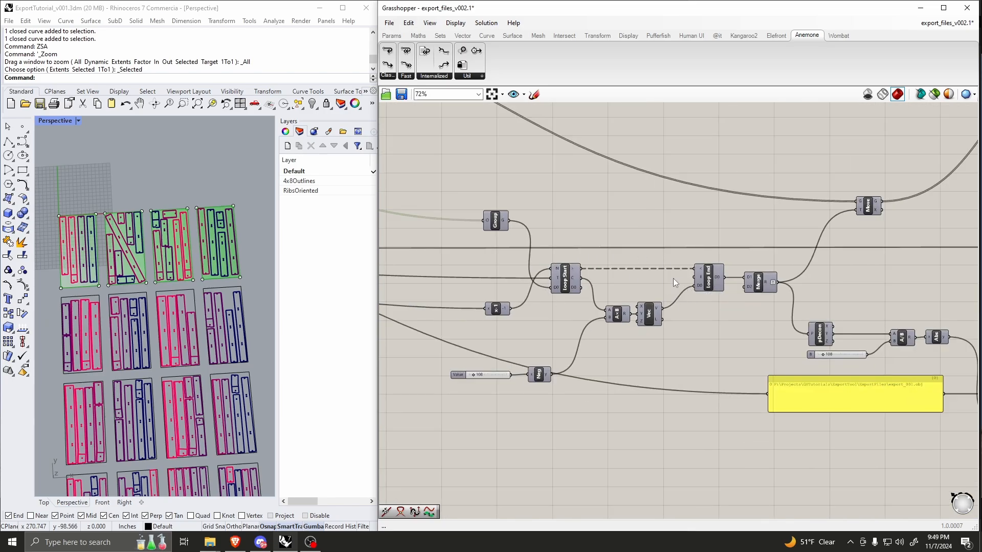
scroll(672, 278, down, 3)
scroll(780, 315, up, 2)
scroll(788, 316, down, 3)
scroll(680, 298, up, 4)
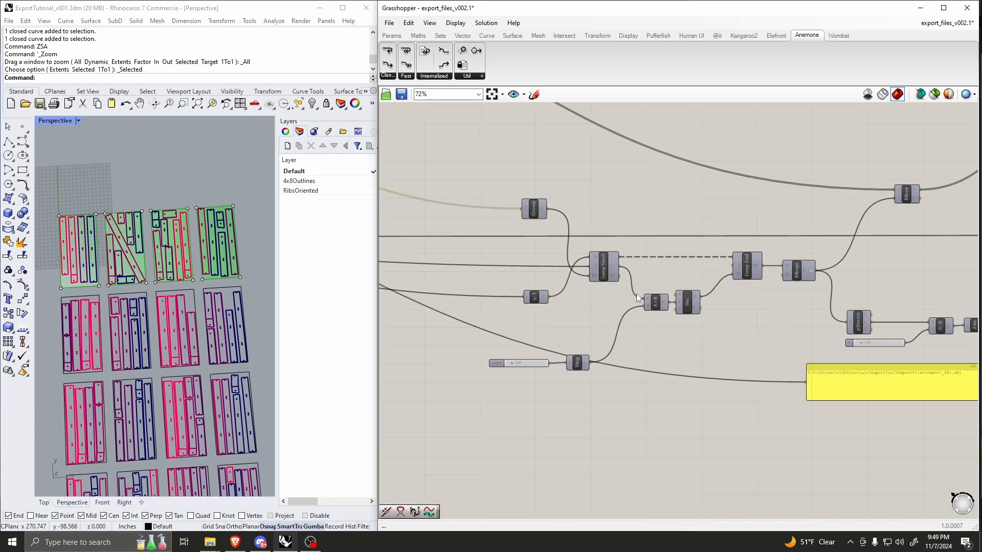
scroll(636, 293, up, 2)
scroll(706, 282, down, 4)
scroll(480, 280, up, 2)
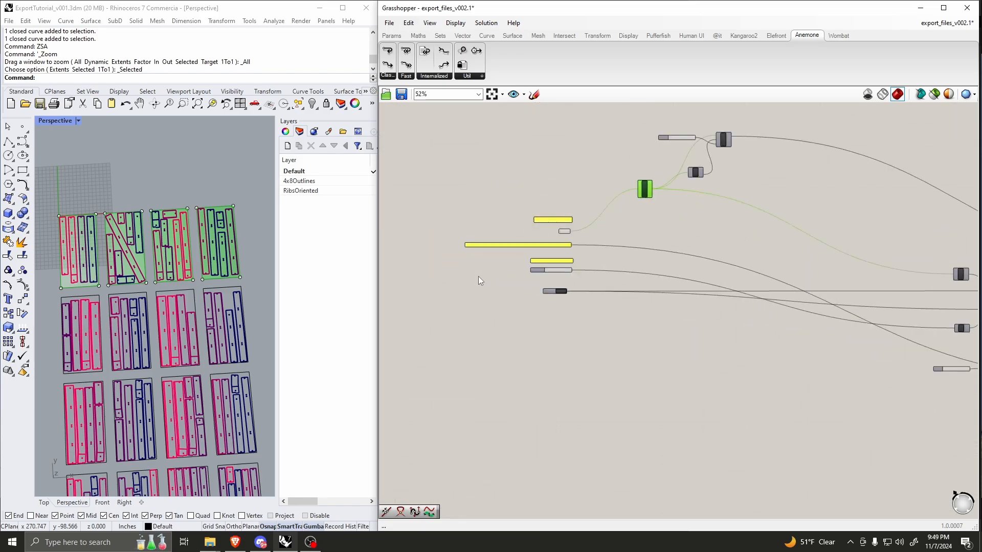
Step: Compare the items-in-column slider with the sheet rows in Rhino and trace it through the x-1 expression into Loop Start's inputs
scroll(480, 280, up, 6)
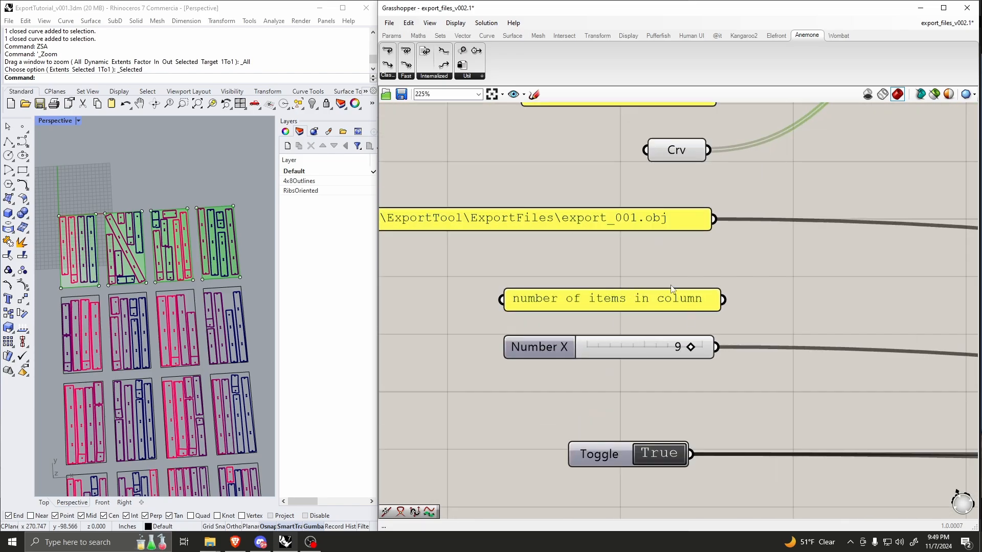
scroll(215, 297, down, 5)
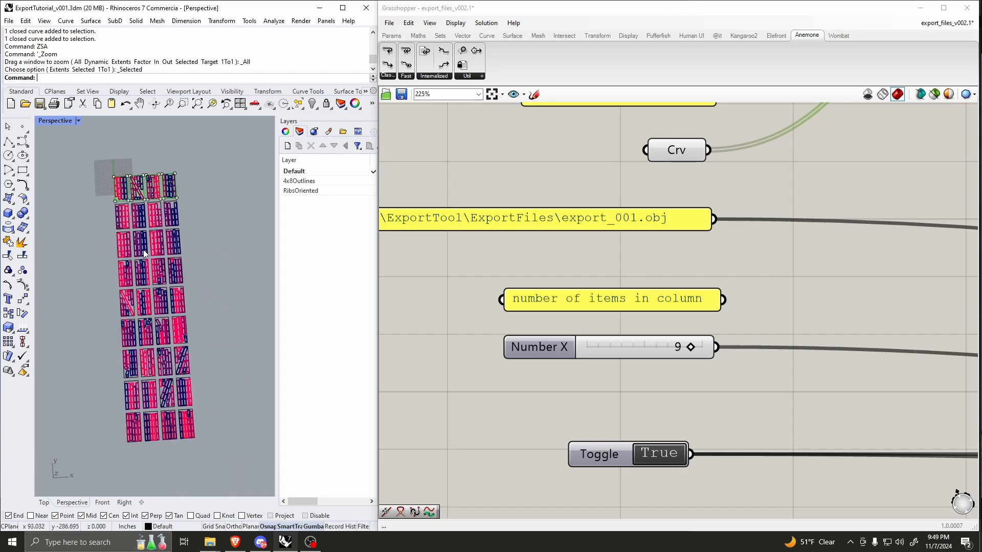
scroll(143, 250, down, 1)
scroll(486, 252, down, 3)
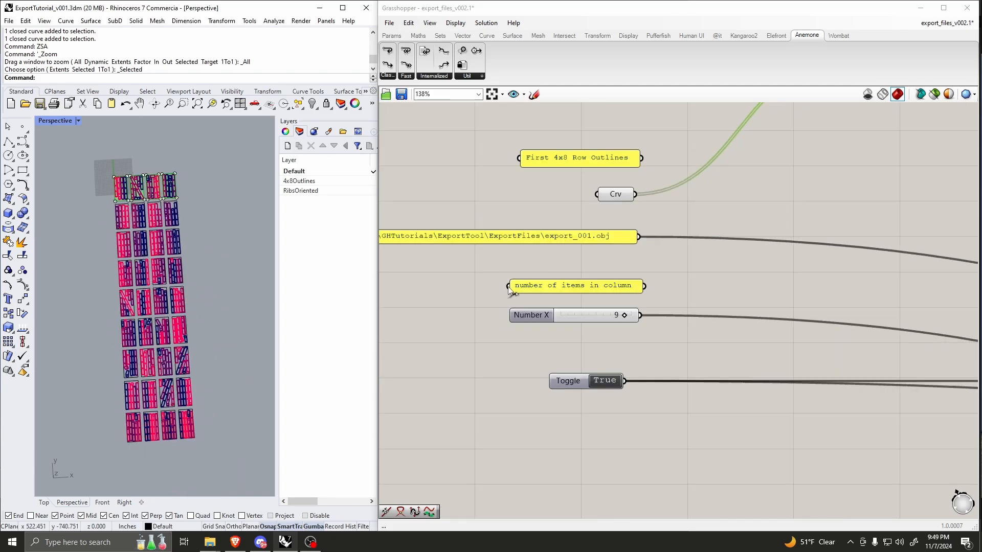
scroll(591, 315, up, 4)
click(480, 300)
scroll(480, 300, down, 4)
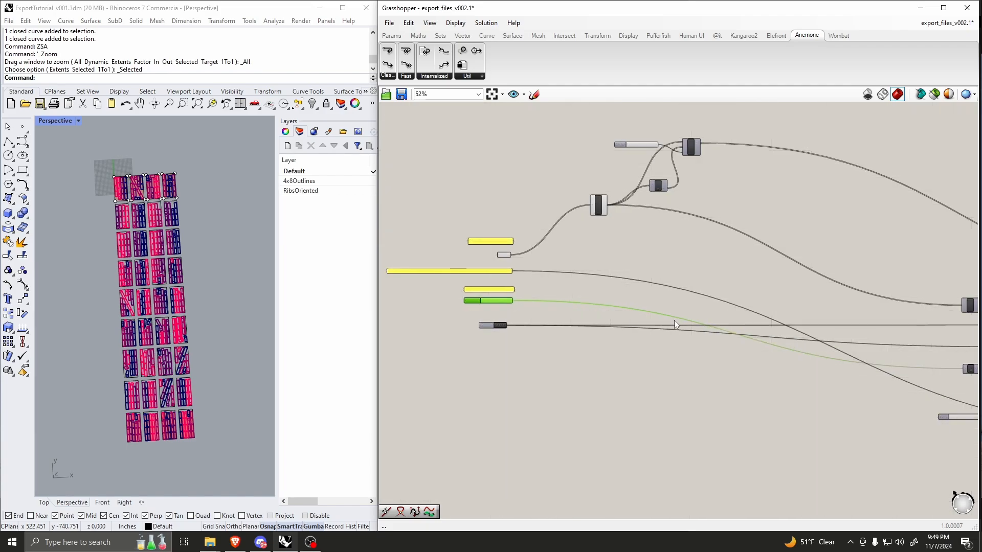
scroll(674, 320, up, 4)
scroll(620, 326, up, 3)
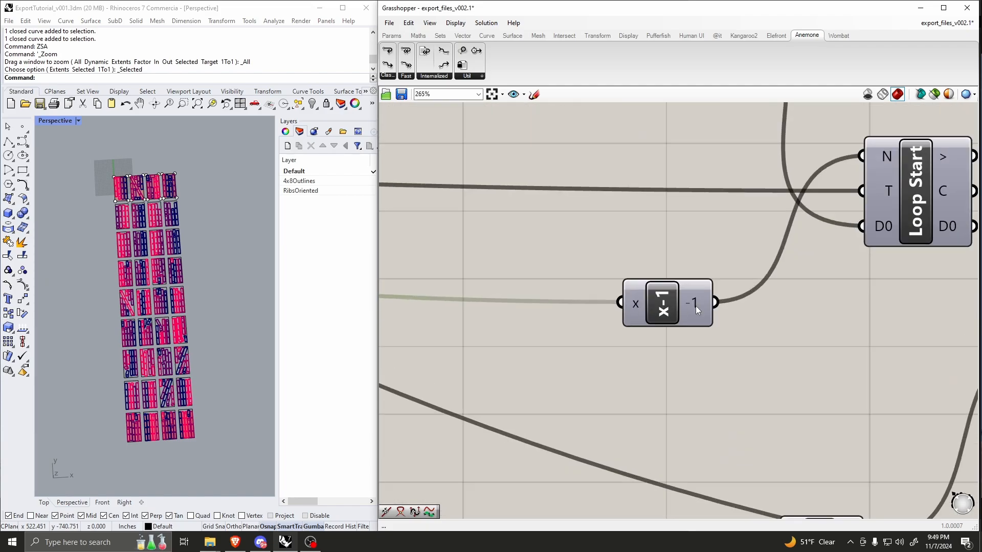
scroll(694, 304, down, 4)
scroll(658, 337, up, 3)
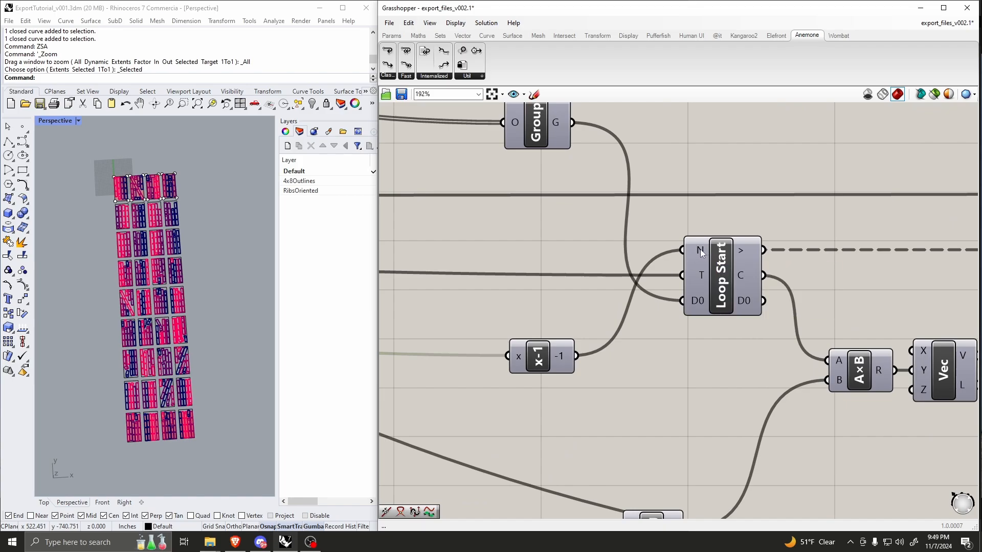
click(728, 263)
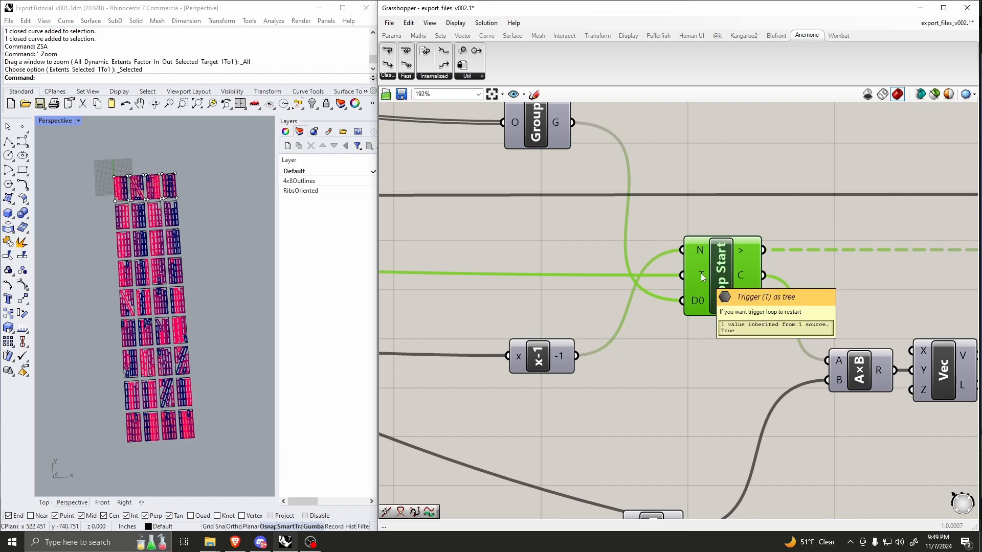
scroll(701, 277, down, 2)
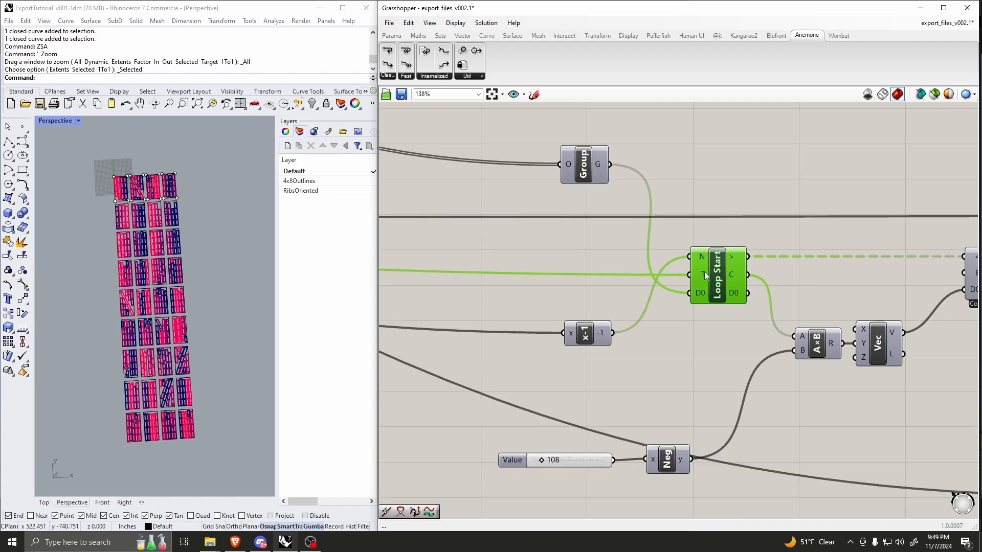
Step: Add a new Anemone Loop Start component above the existing loop
right_drag(717, 278, 573, 282)
double_click(608, 165)
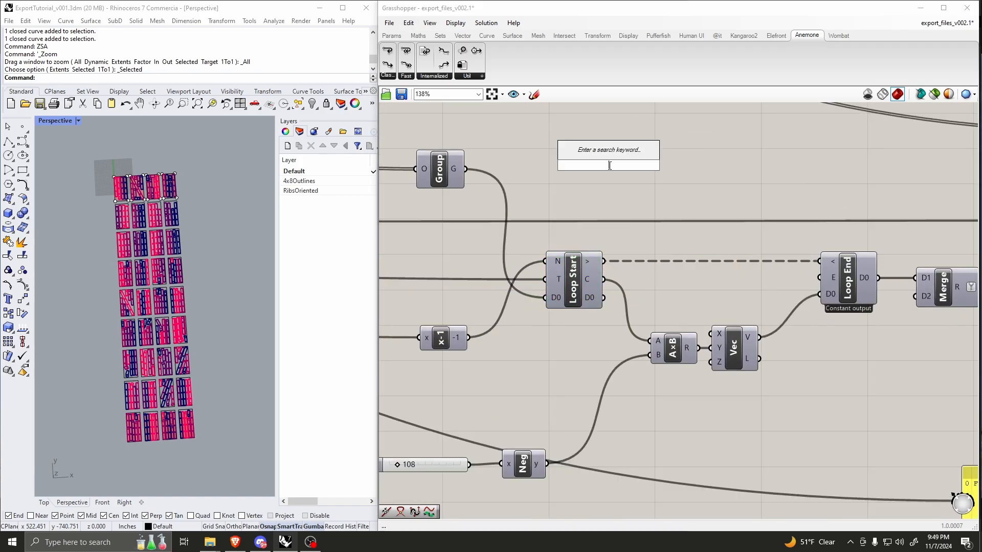
text(k)
key(BackSpace)
text(loop)
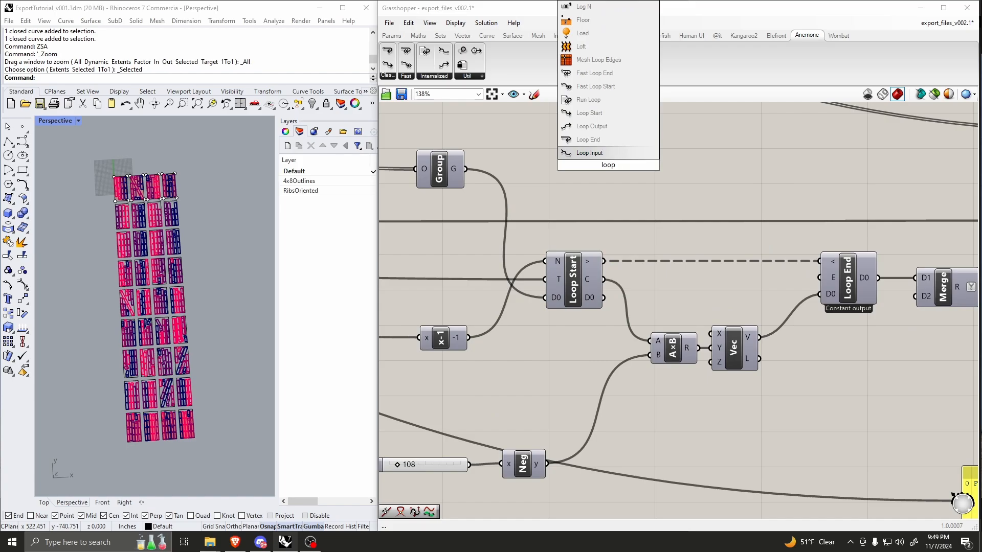
text( start)
key(Return)
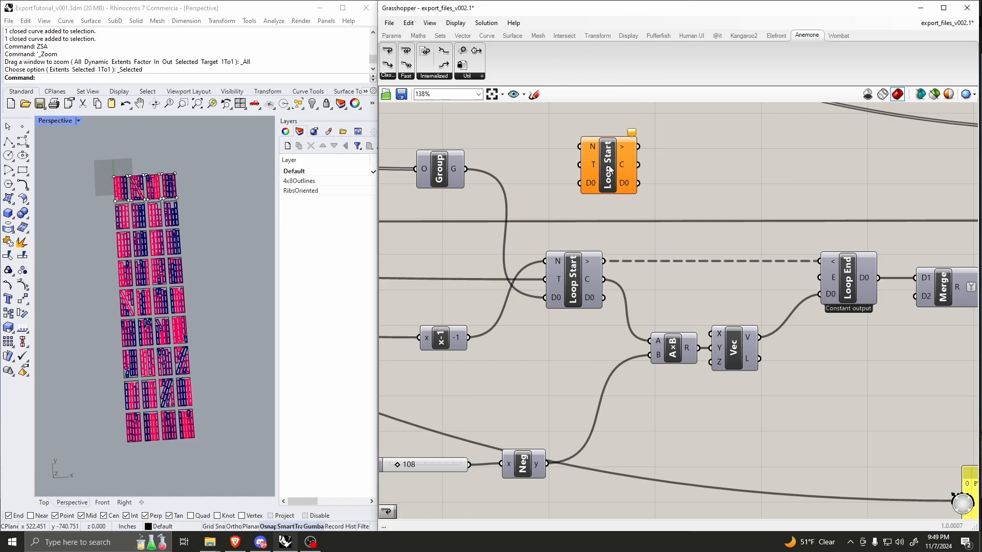
Step: Add a Loop End component beside the new Loop Start and connect the two through their loop link
double_click(707, 148)
text(loop end)
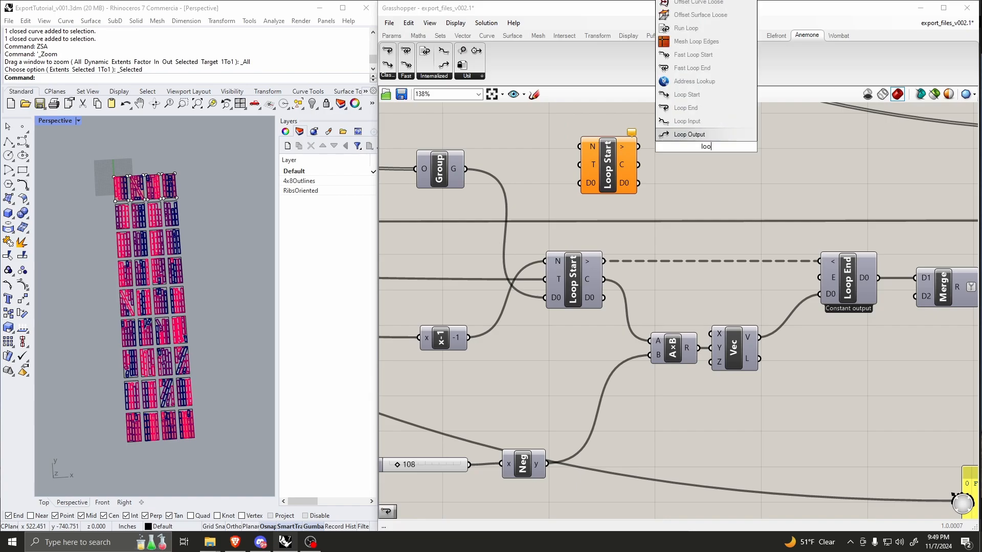
key(Return)
drag(639, 148, 737, 165)
Step: Trace the Boundary component's surface output from the first-row outlines into the Group component
scroll(627, 160, up, 2)
drag(624, 160, 576, 214)
scroll(593, 174, down, 3)
scroll(576, 200, up, 4)
scroll(665, 255, down, 5)
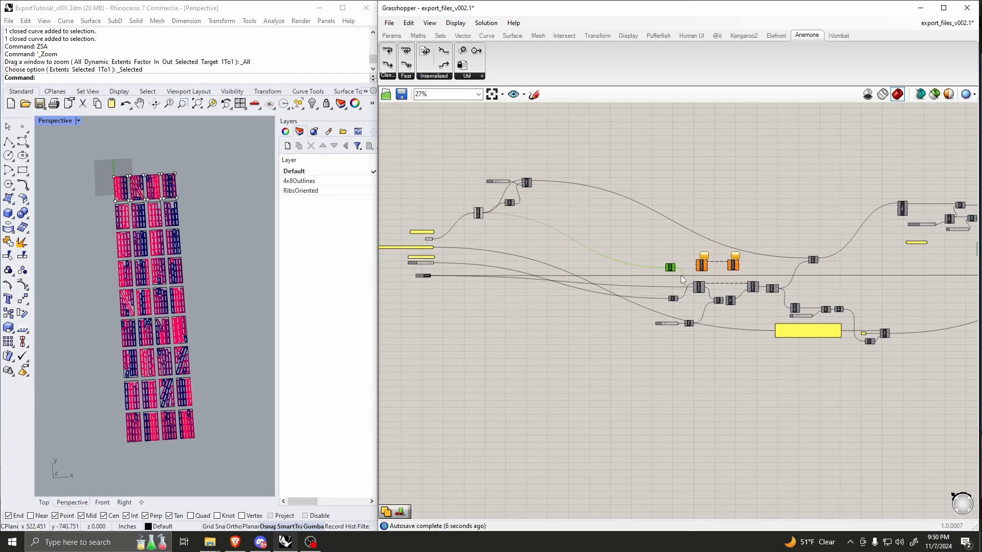
scroll(550, 241, up, 6)
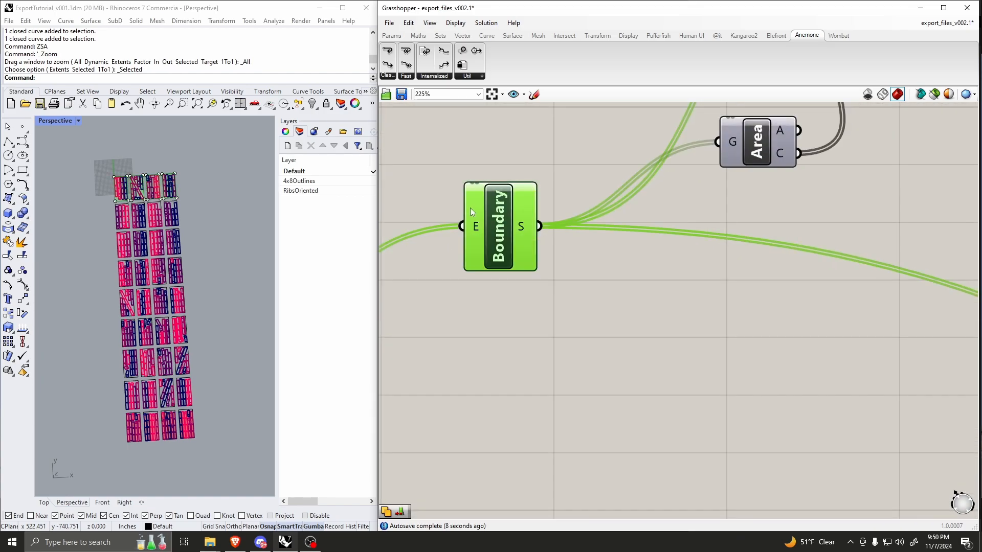
scroll(462, 208, down, 11)
right_drag(731, 291, 582, 255)
scroll(582, 255, up, 1)
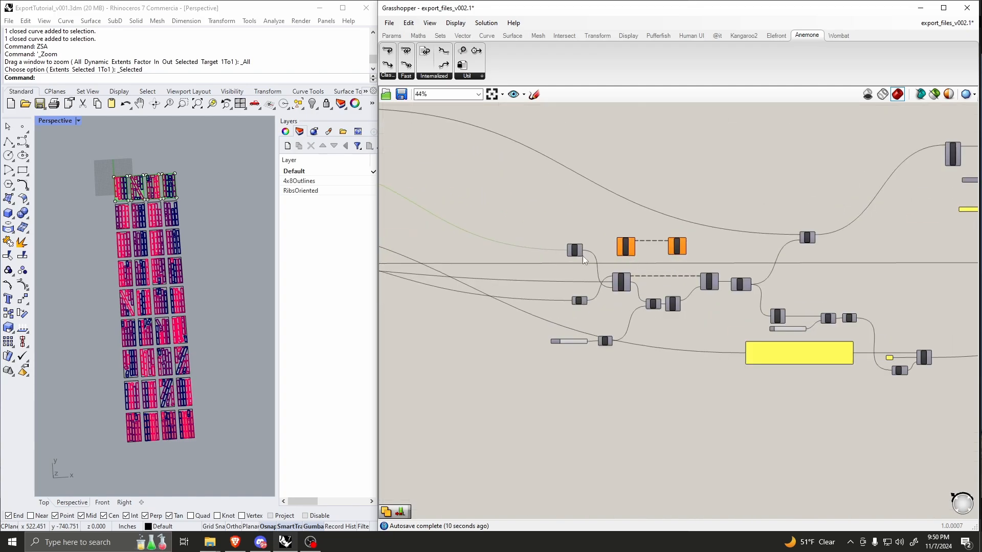
scroll(582, 255, down, 2)
scroll(465, 205, up, 7)
scroll(464, 206, down, 7)
right_drag(458, 205, 554, 225)
scroll(465, 207, up, 12)
scroll(452, 209, down, 8)
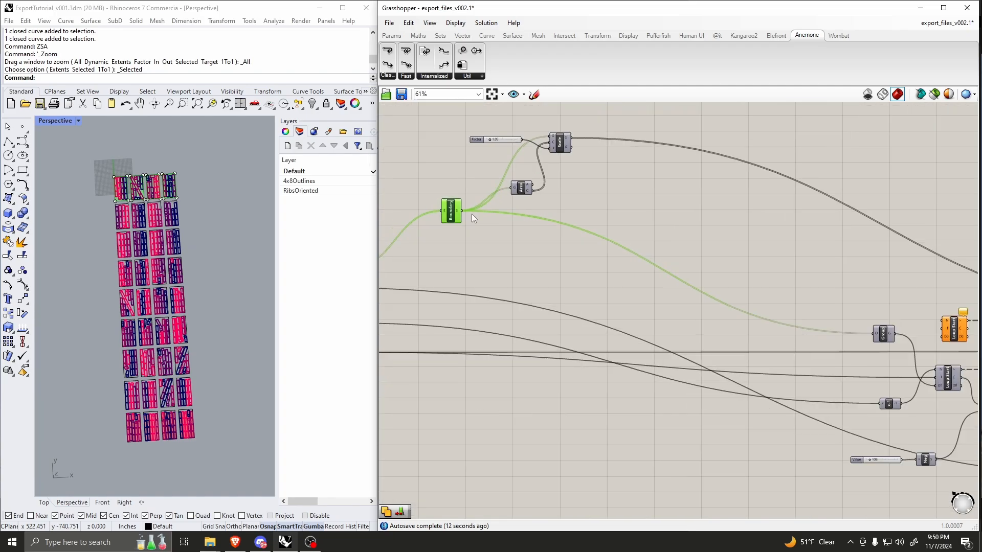
scroll(453, 211, up, 2)
scroll(453, 211, down, 6)
scroll(712, 281, up, 11)
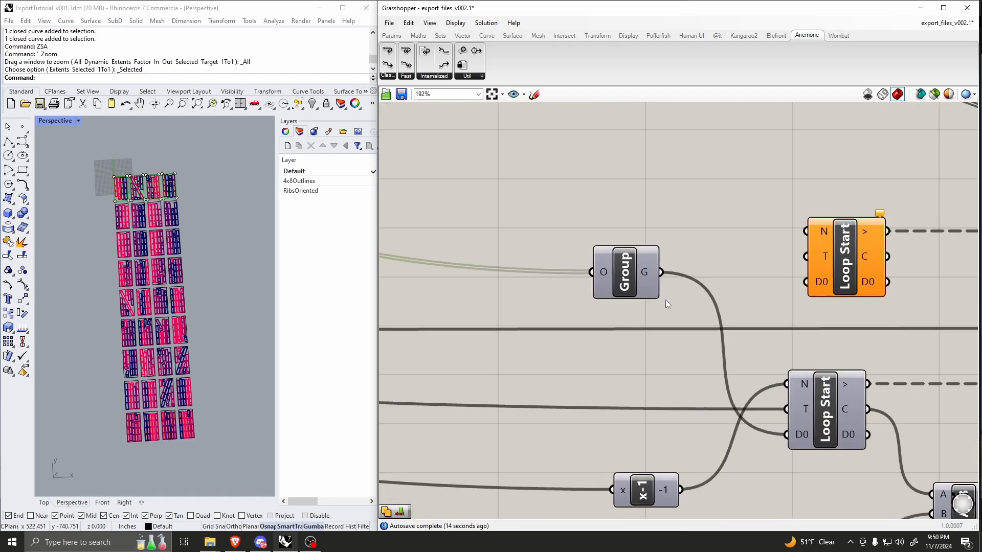
Step: Move the Group component slightly closer to the existing Loop Start and inspect that loop's D0 and Counter outputs
right_drag(749, 361, 627, 293)
drag(510, 209, 538, 230)
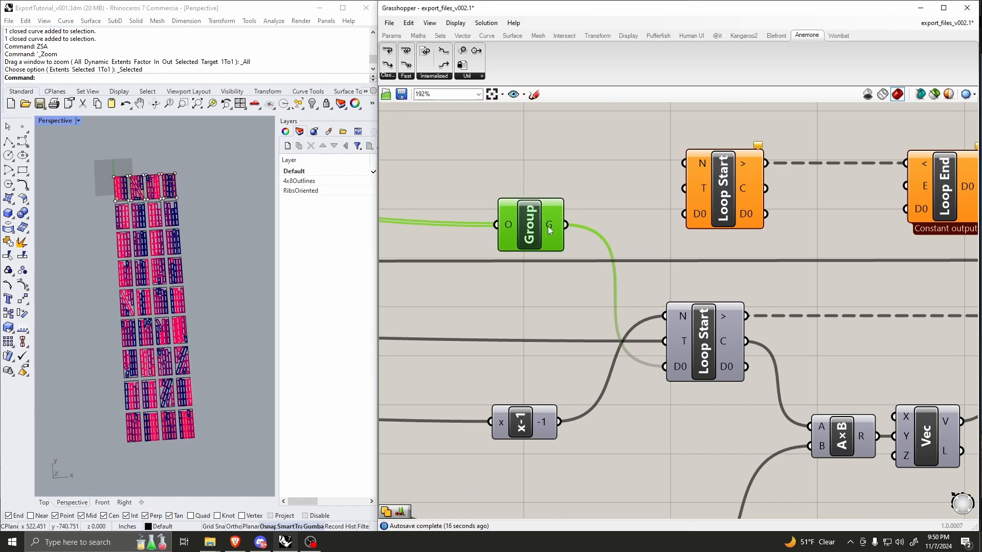
scroll(623, 309, down, 3)
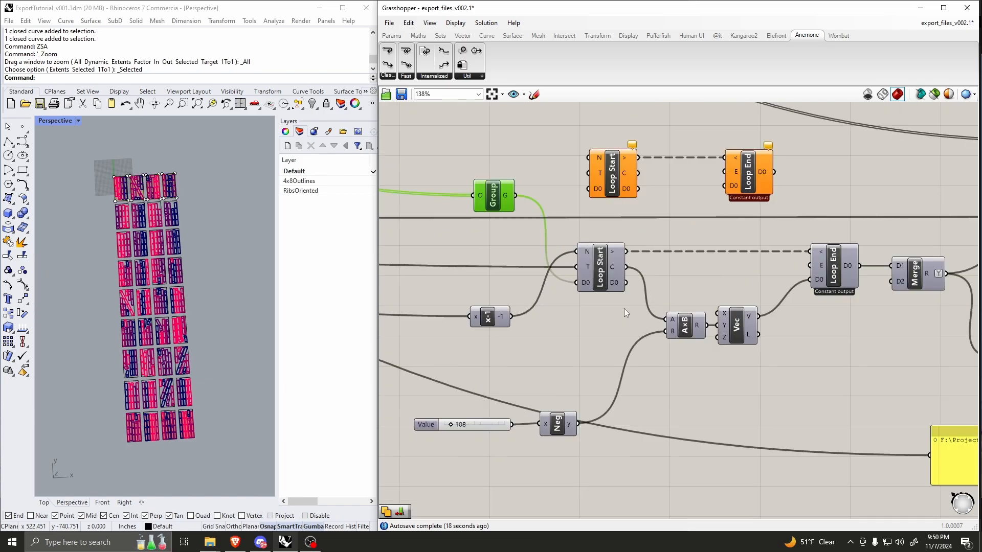
scroll(613, 274, up, 2)
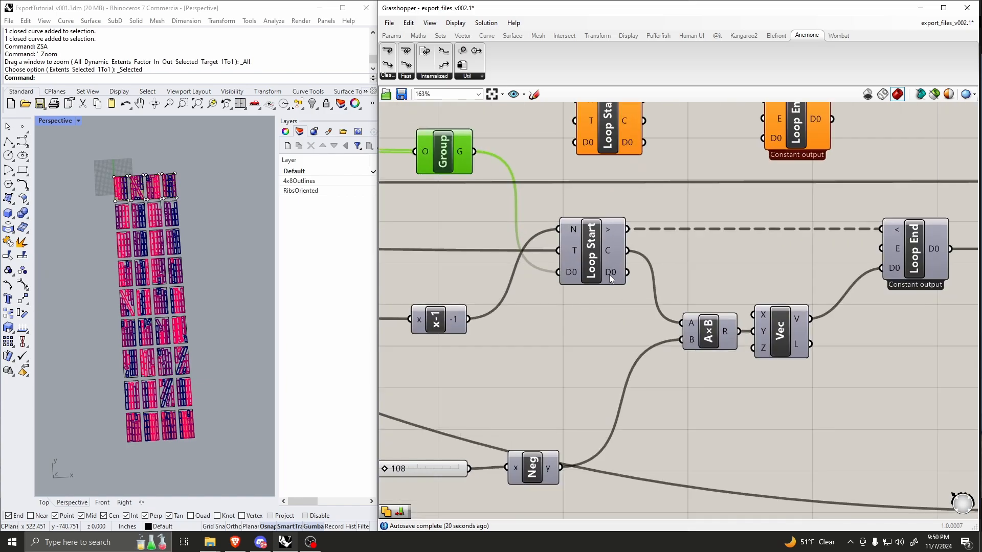
mouse_move(613, 274)
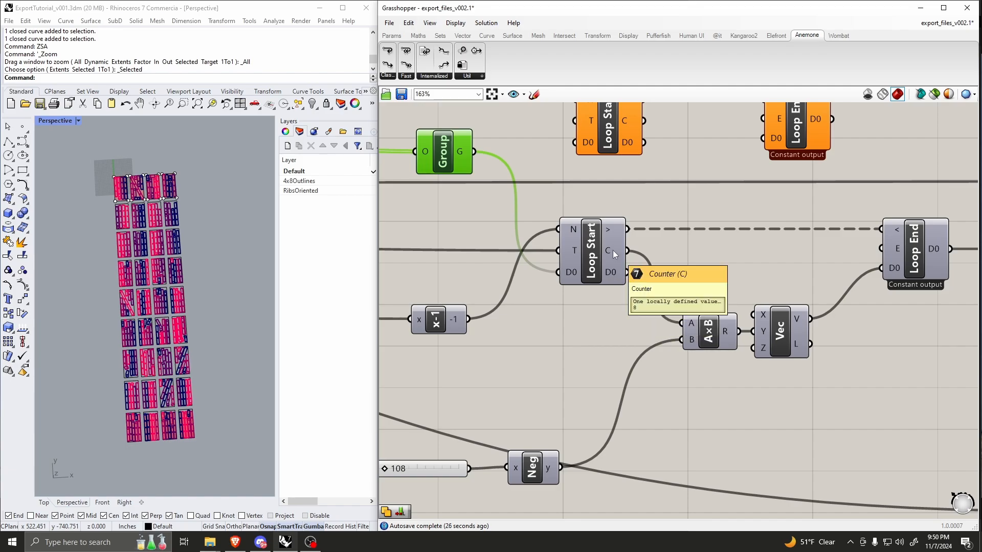
Step: Delete the unused Loop Start and Loop End pair above the existing loop
scroll(578, 259, down, 5)
scroll(599, 201, up, 5)
drag(817, 151, 541, 202)
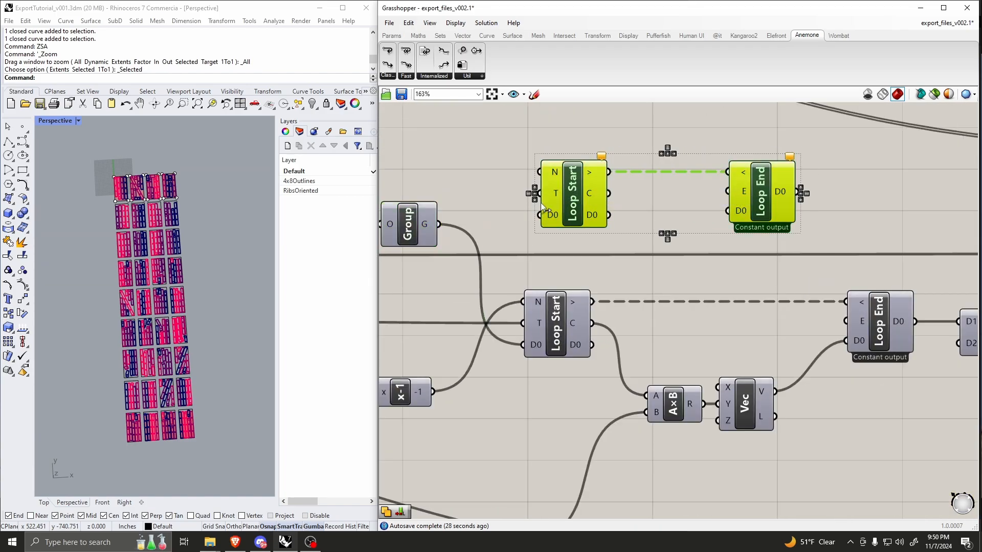
key(Delete)
scroll(600, 273, down, 5)
scroll(558, 251, up, 5)
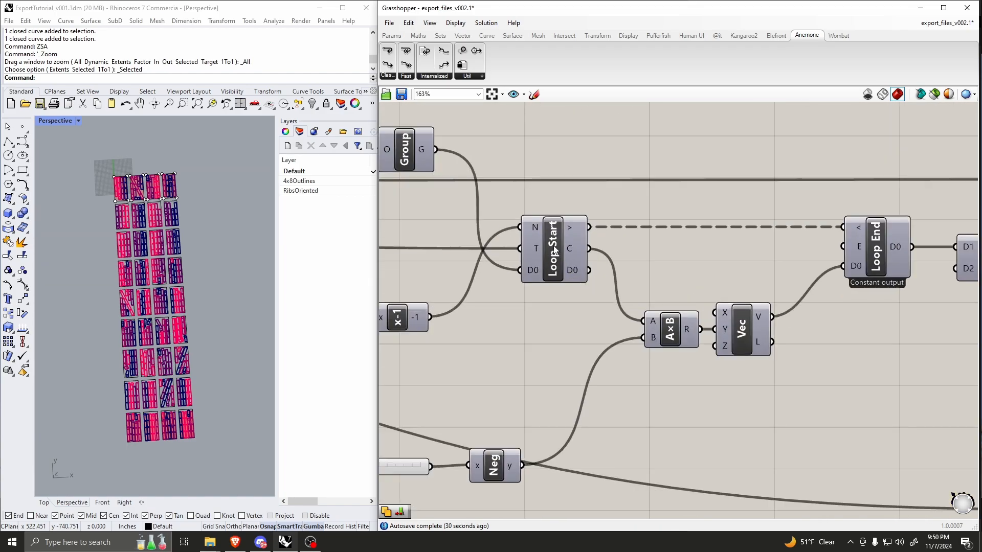
Step: Shift the remaining Loop Start and Loop End components slightly up and to the left on the canvas
click(554, 251)
drag(553, 250, 548, 242)
drag(873, 241, 863, 232)
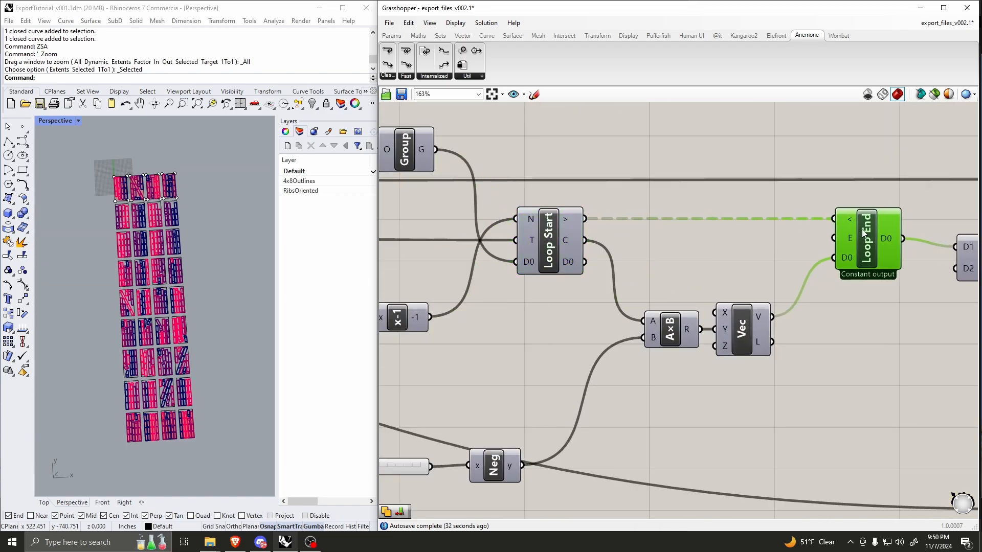
scroll(632, 229, down, 1)
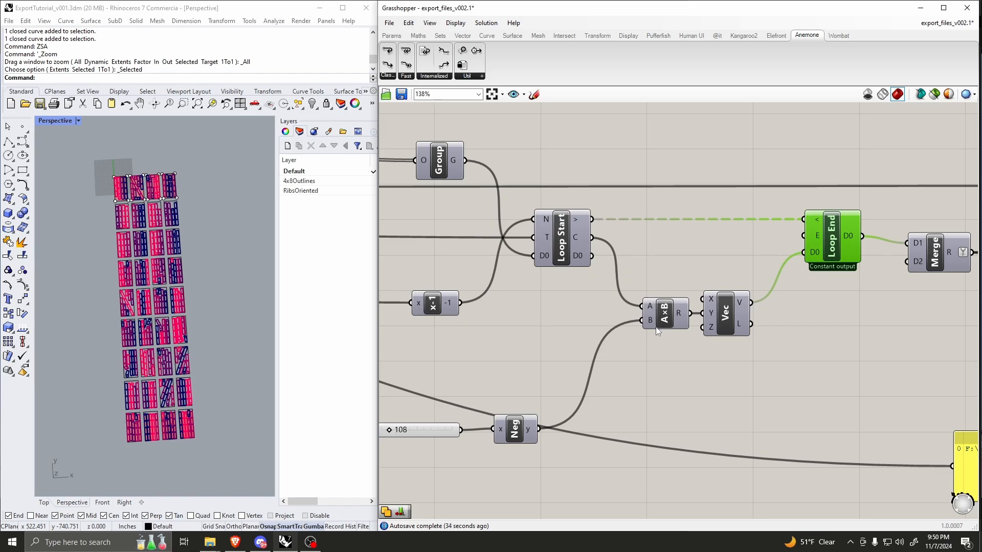
Step: Compare the 108 value feeding the Negative component with the spacing between first-row and second-row sheets in Rhino
scroll(614, 347, down, 5)
scroll(545, 389, up, 5)
scroll(144, 203, up, 1)
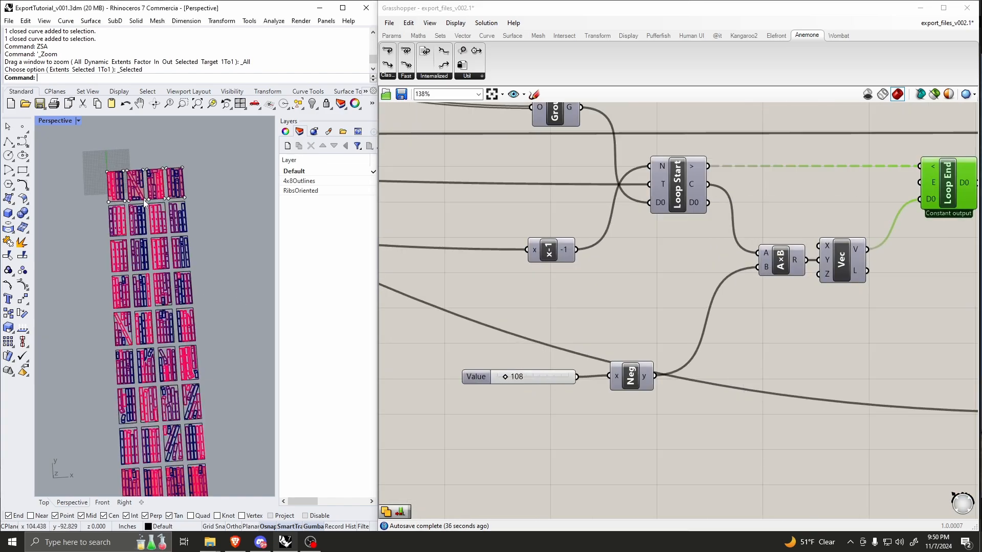
right_drag(145, 203, 109, 261)
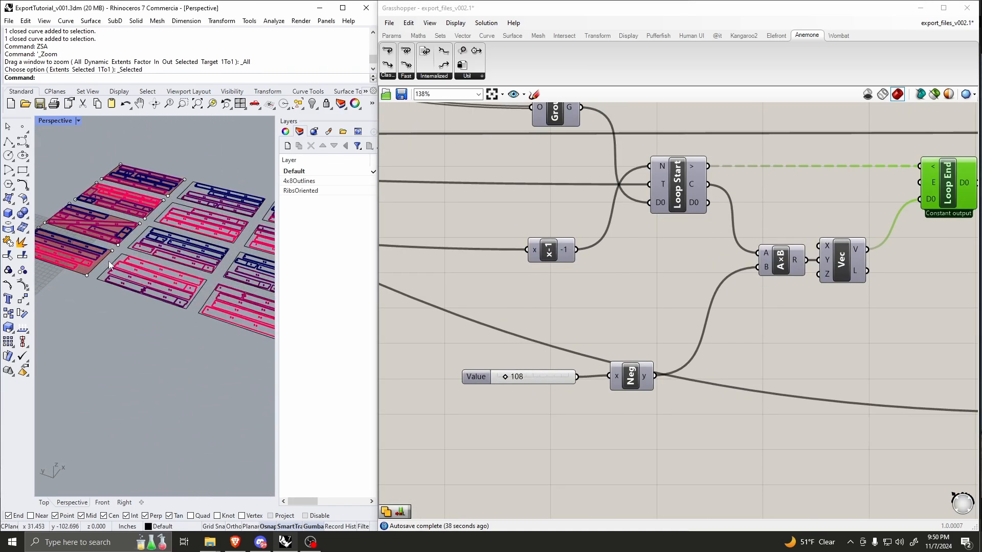
click(73, 272)
click(112, 302)
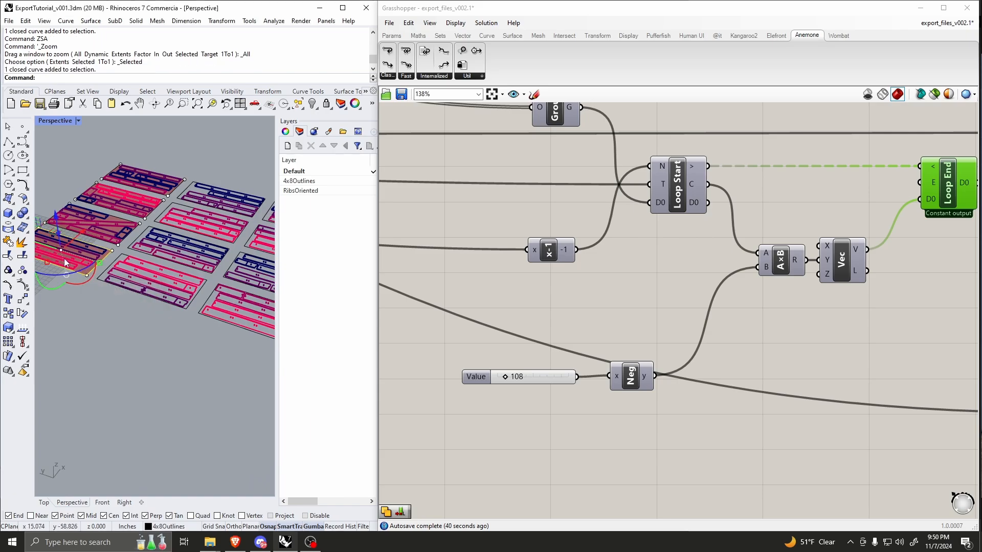
click(163, 305)
scroll(201, 328, down, 3)
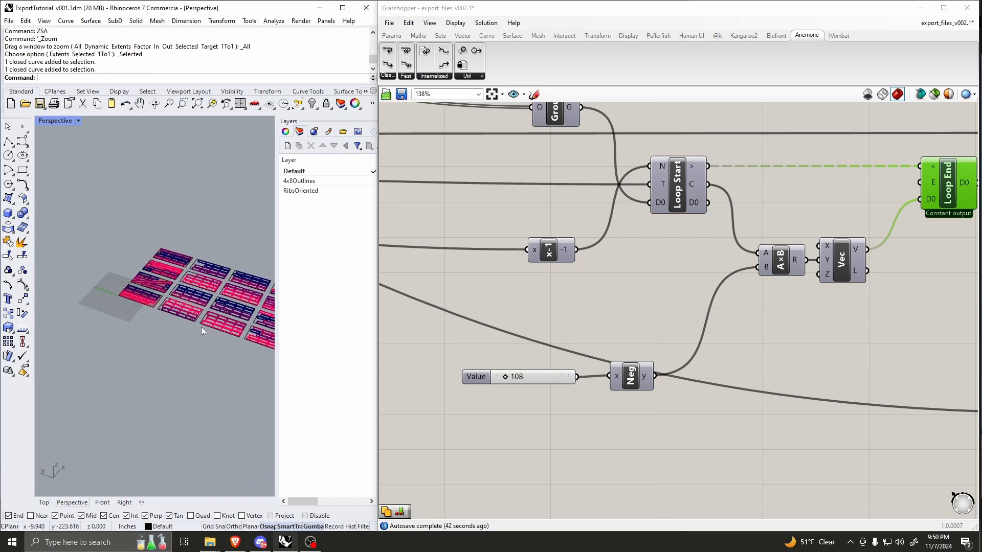
scroll(201, 328, up, 4)
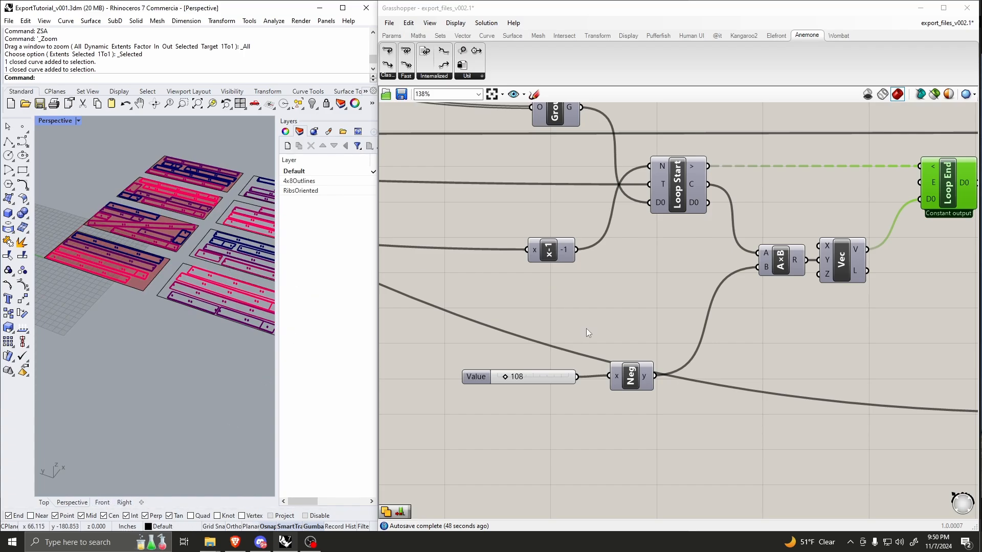
Step: Measure the spacing between corresponding first-row and second-row sheets using a temporary polyline, leaving no curve behind
click(8, 142)
click(90, 272)
scroll(102, 284, down, 4)
scroll(151, 330, up, 4)
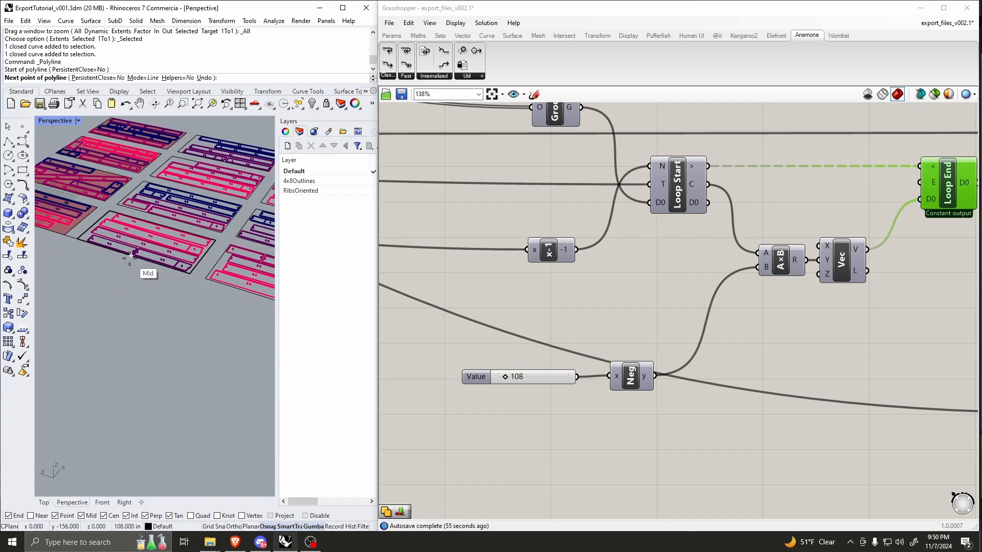
key(Escape)
right_drag(142, 261, 166, 275)
scroll(154, 278, down, 4)
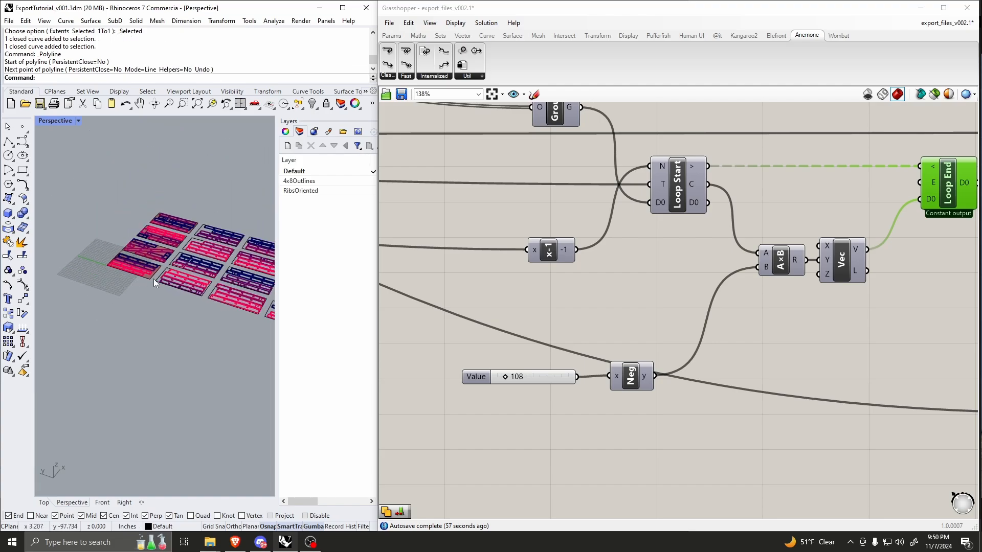
Step: Trace Loop Start's counter and the negated 108 value through the multiplication and Vector XYZ into Loop End
scroll(155, 290, up, 3)
scroll(551, 297, down, 2)
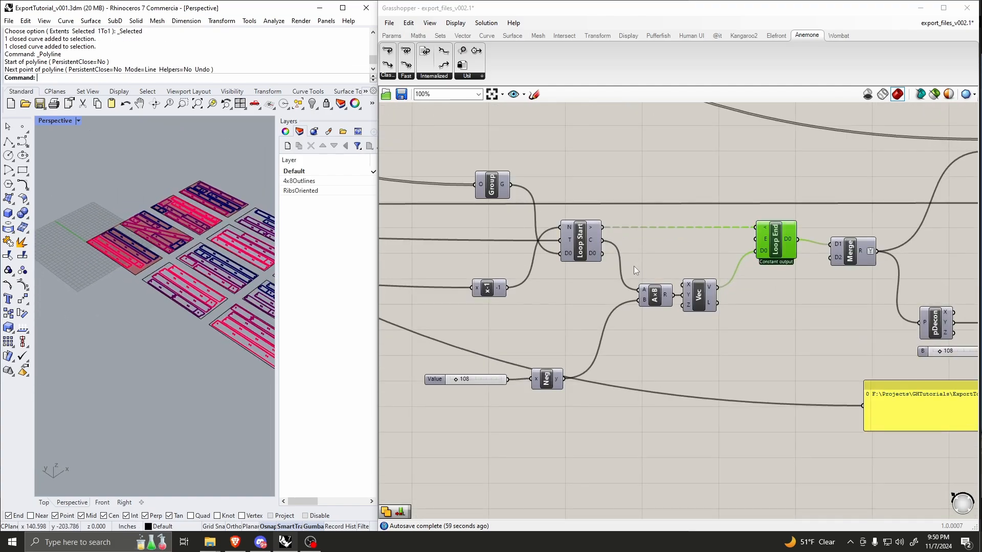
scroll(621, 305, up, 1)
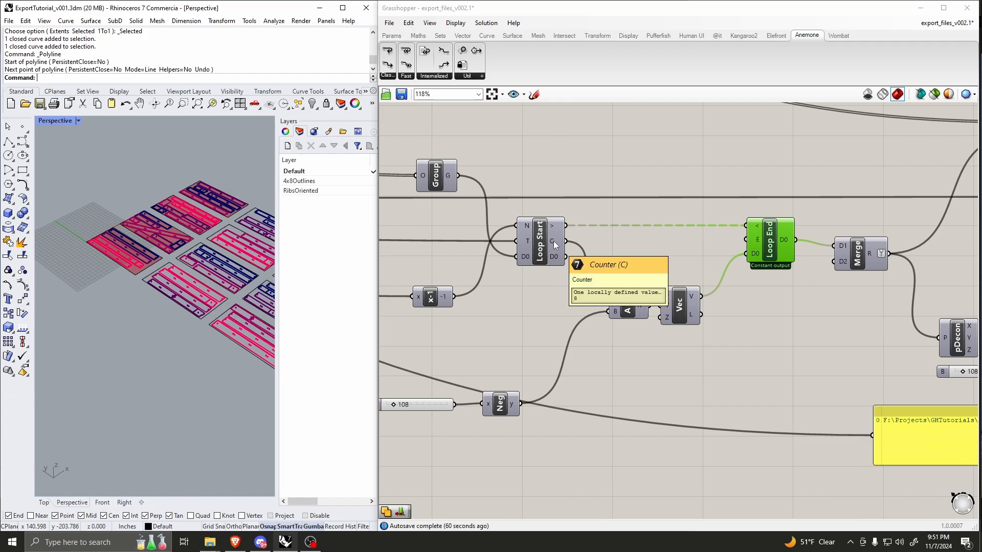
scroll(557, 281, down, 1)
scroll(652, 282, up, 2)
click(651, 281)
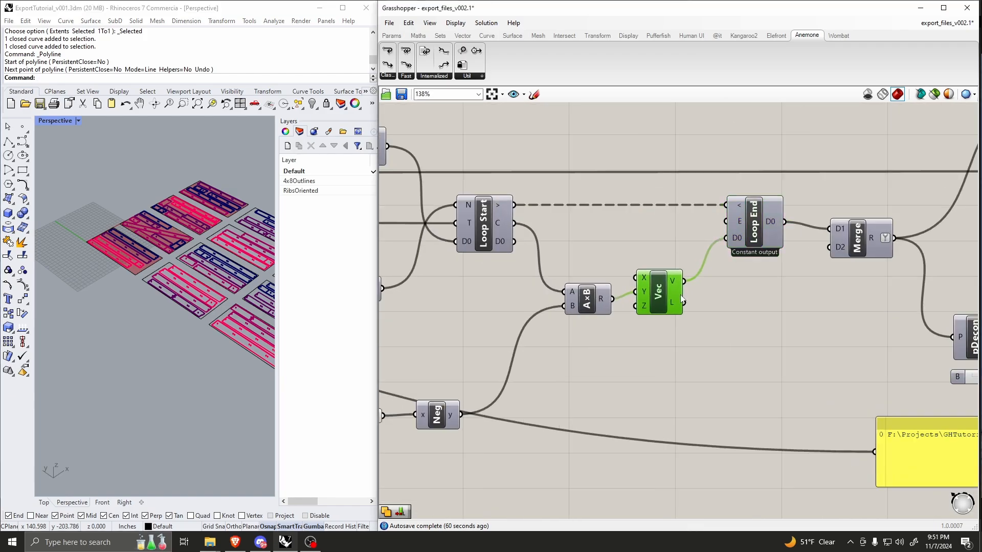
scroll(639, 276, down, 1)
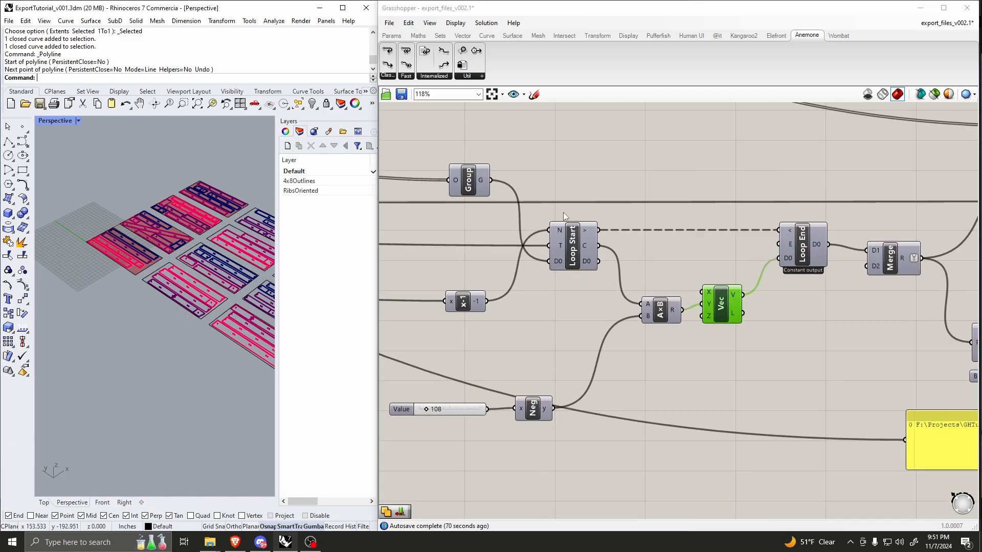
scroll(562, 213, down, 1)
scroll(667, 272, up, 1)
Step: Move the Merge component slightly farther from Loop End and inspect its connections to Move and pDecon
click(671, 250)
drag(670, 247, 661, 244)
right_drag(624, 246, 515, 245)
drag(648, 254, 650, 254)
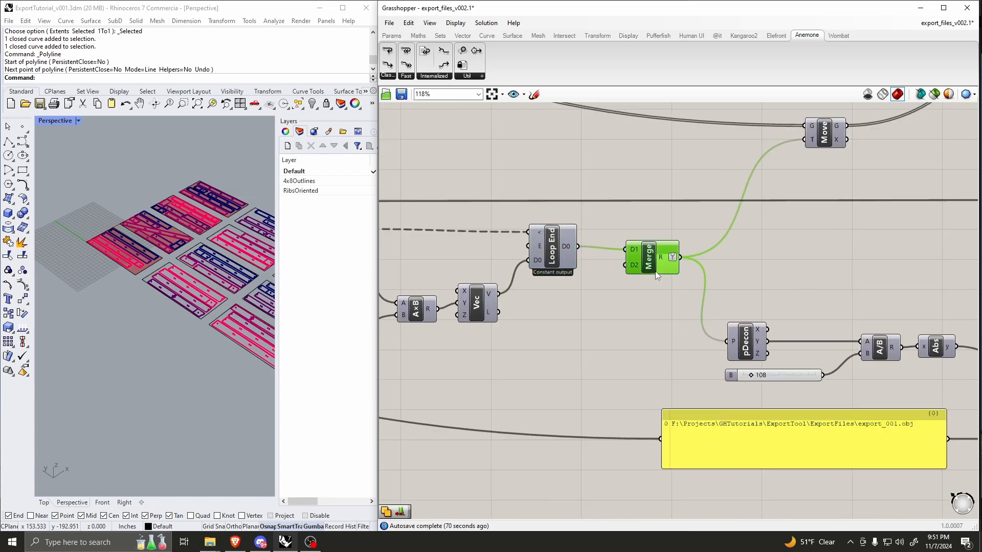
click(623, 236)
right_drag(748, 216, 685, 247)
scroll(600, 284, up, 2)
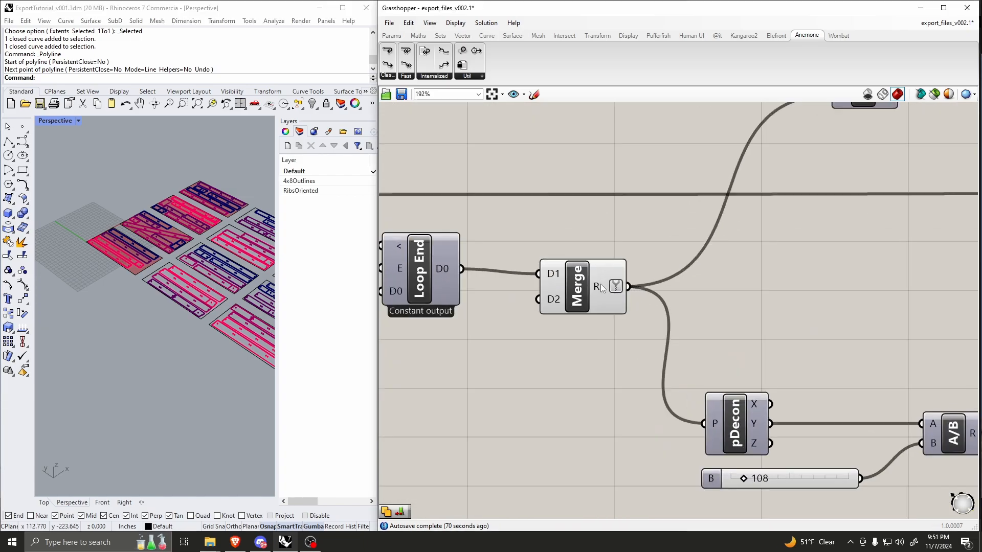
scroll(600, 284, down, 1)
scroll(529, 275, up, 1)
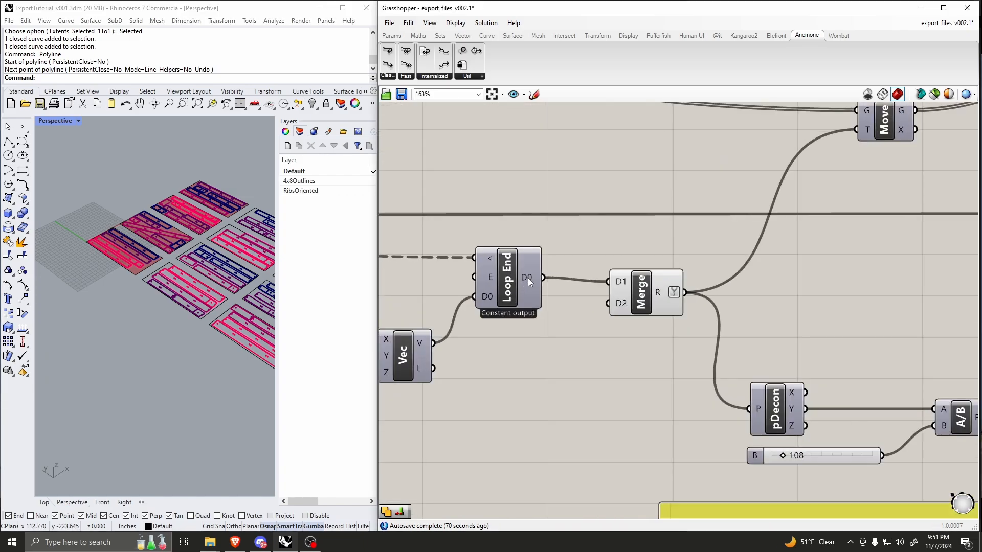
Step: Check Loop End's "Output after the last" and "Record data" options, plus the options of Merge's R output
right_click(509, 275)
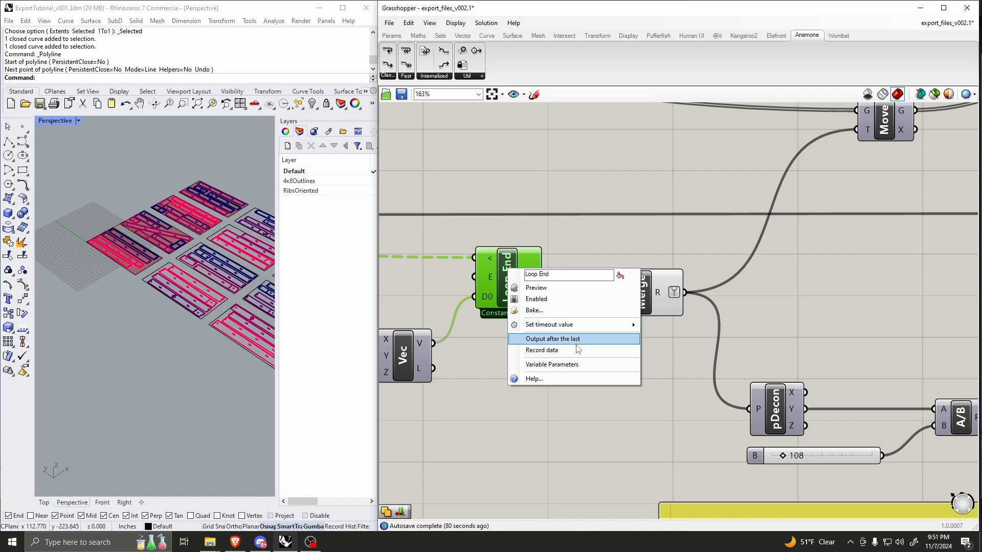
click(581, 247)
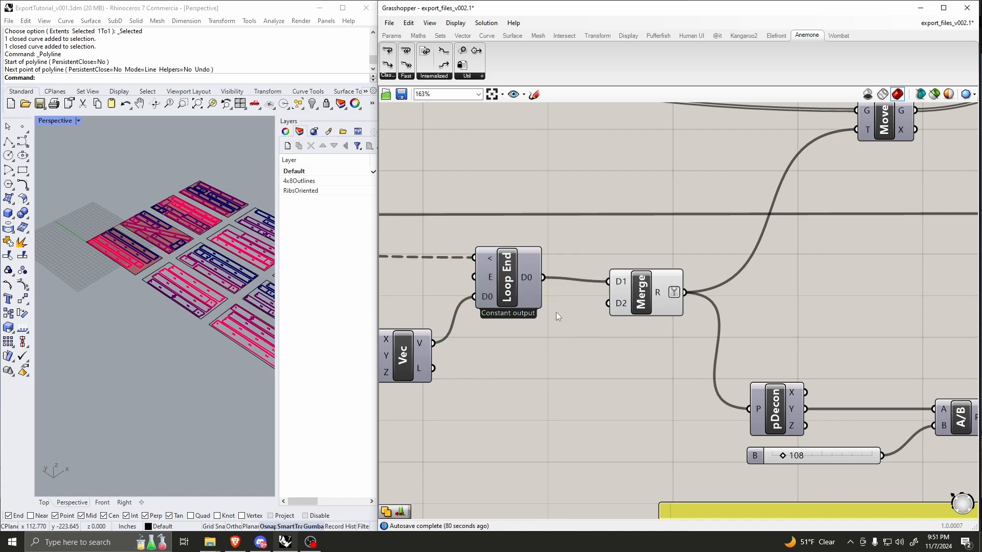
scroll(556, 311, down, 2)
click(592, 284)
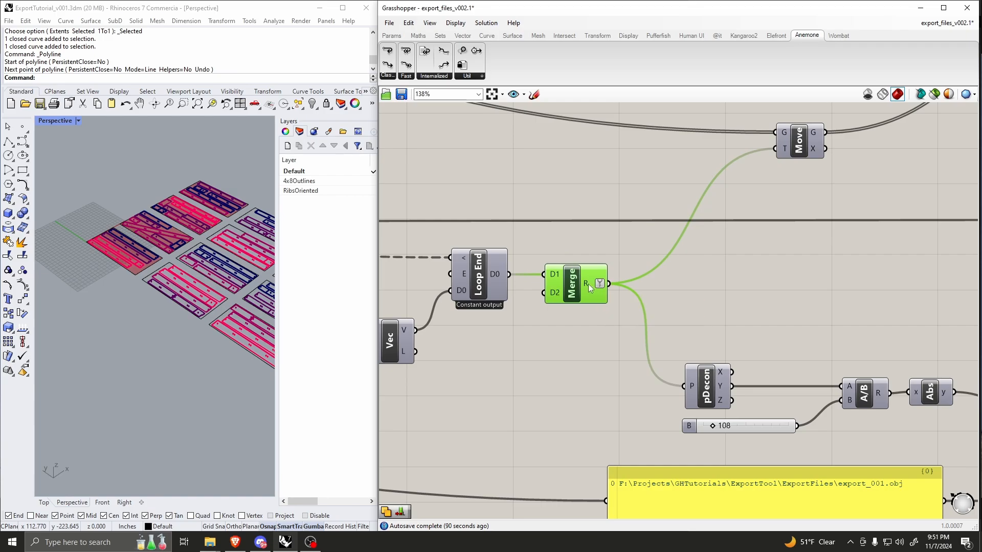
right_click(588, 284)
click(596, 246)
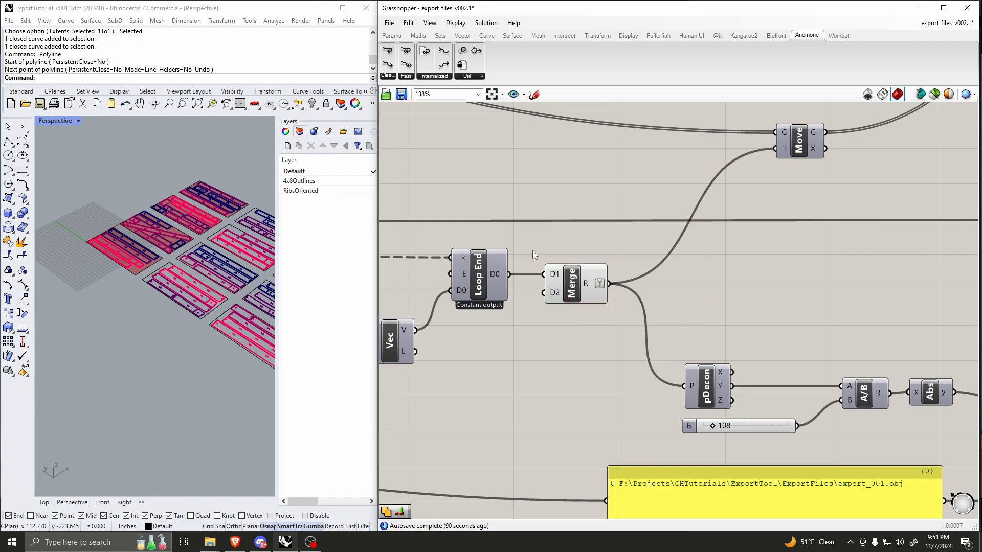
Step: Move the Scale component farther to the right of Area and check its scaled sheet surfaces against the Rhino outlines
scroll(562, 294, down, 3)
scroll(631, 271, down, 11)
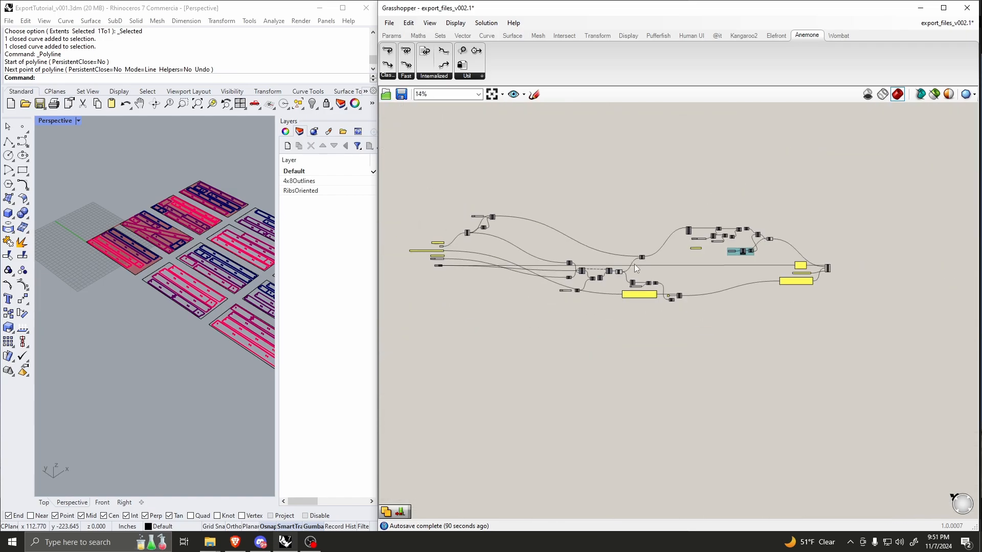
scroll(481, 225, up, 14)
click(483, 215)
right_click(482, 211)
click(488, 229)
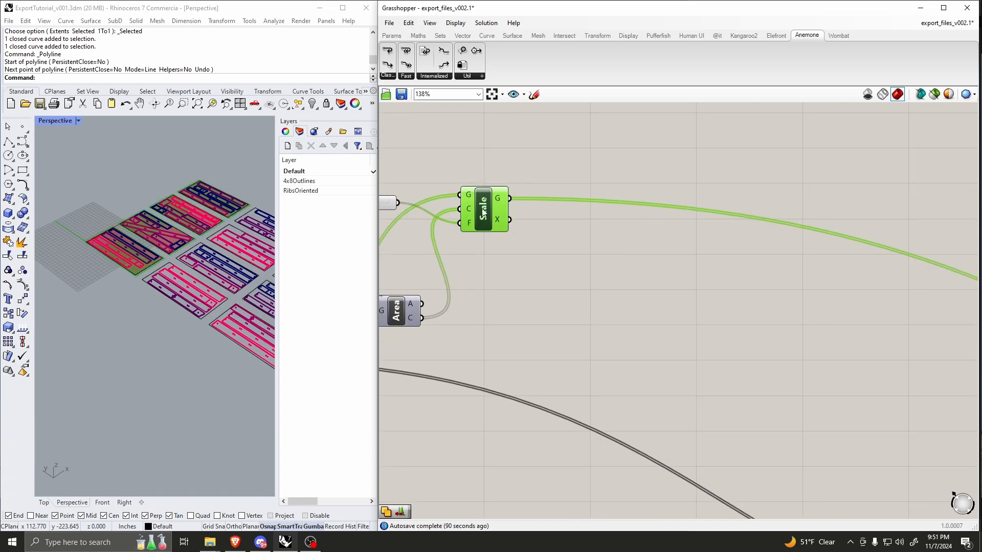
drag(483, 210, 680, 226)
scroll(536, 219, down, 5)
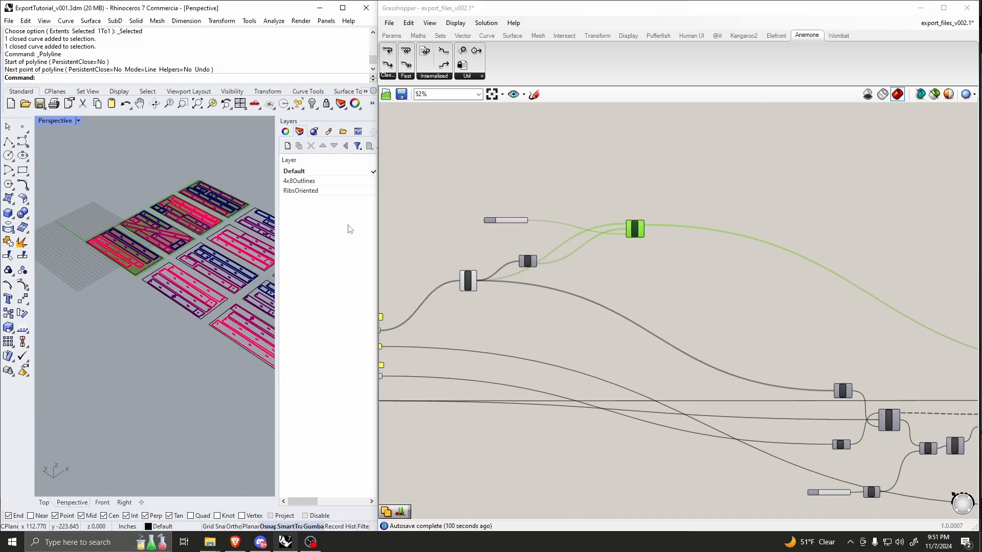
scroll(160, 276, up, 6)
scroll(160, 276, down, 6)
scroll(630, 267, down, 2)
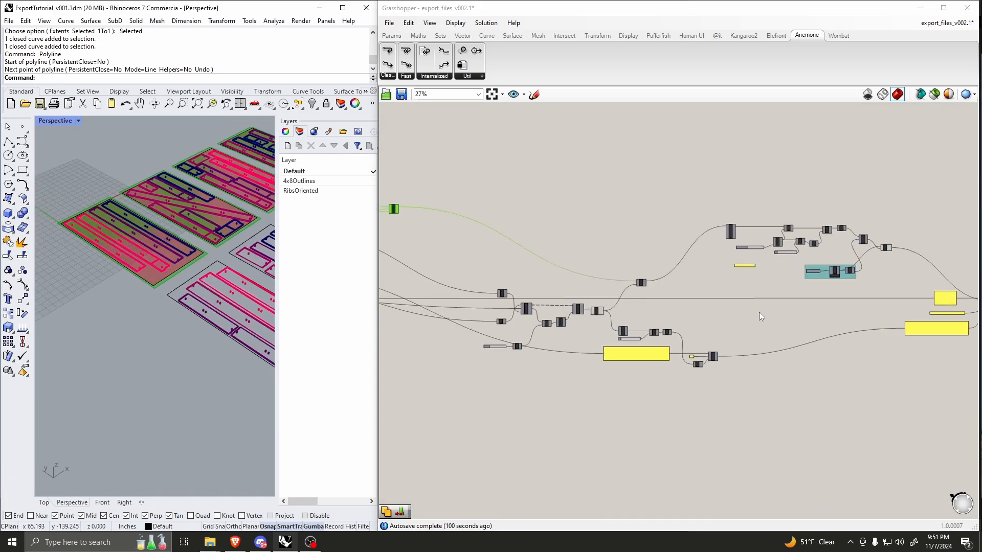
Step: Select the Move component and trace its translation vector back through Merge and Loop End to Loop Start
scroll(604, 255, up, 8)
click(607, 240)
scroll(698, 272, down, 3)
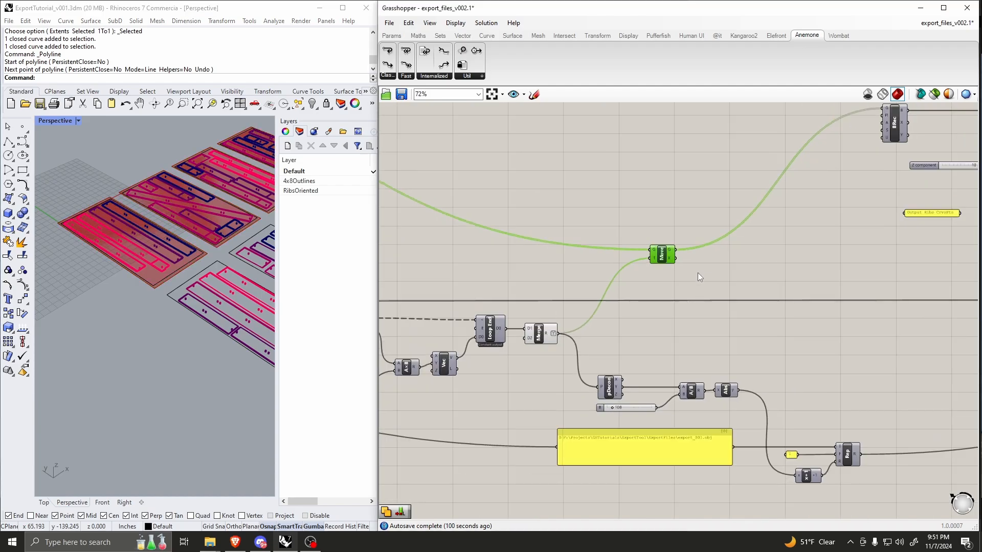
scroll(593, 322, up, 3)
mouse_move(581, 302)
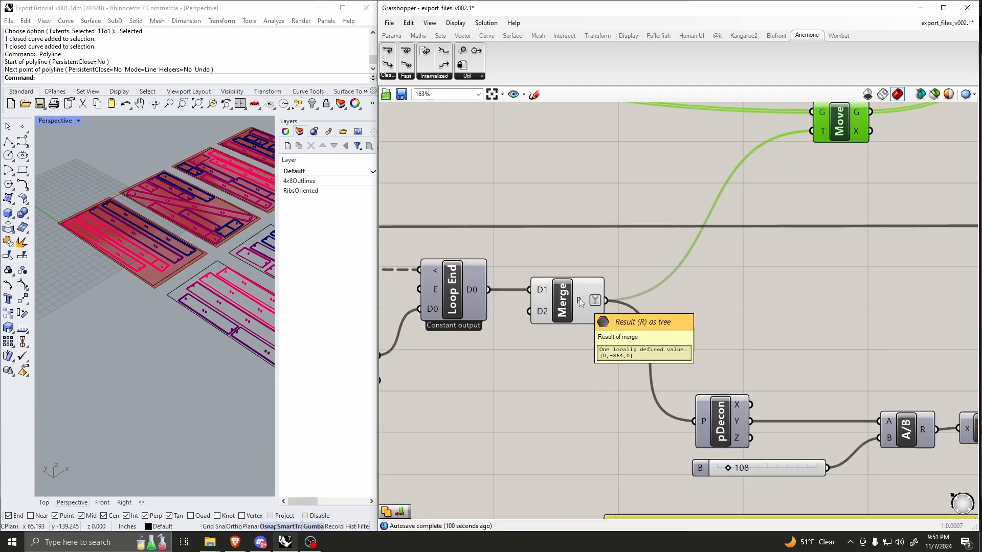
scroll(580, 301, down, 4)
scroll(667, 313, up, 2)
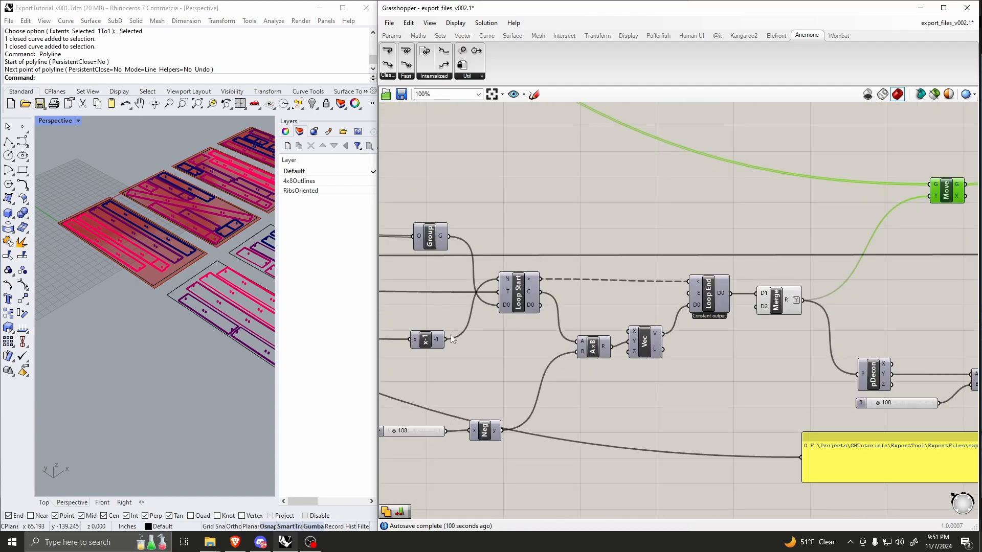
scroll(720, 323, down, 3)
scroll(715, 302, up, 2)
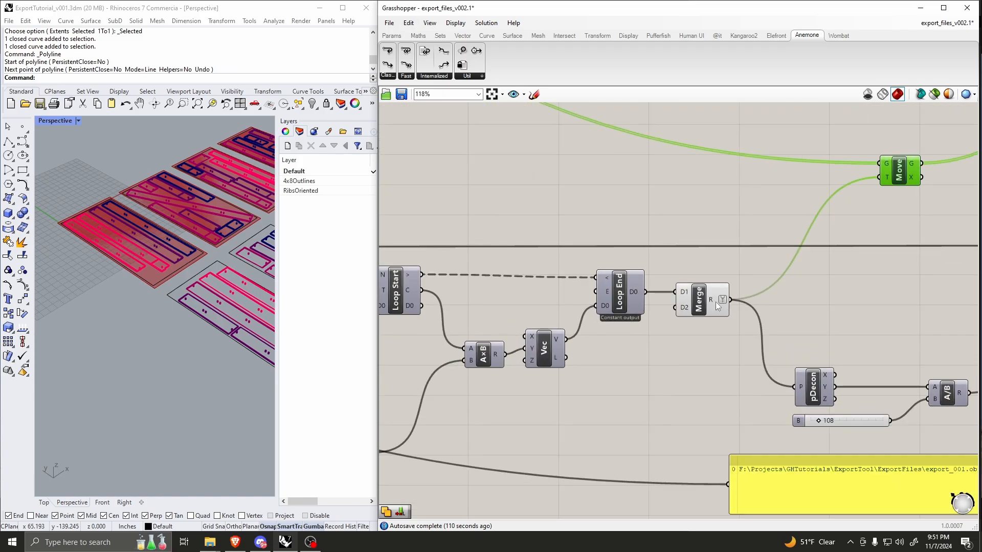
scroll(691, 287, down, 2)
scroll(789, 230, up, 2)
Step: Trace the Scale output into Move and compare the scaled first-row sheets with the layout in Rhino
scroll(732, 265, down, 5)
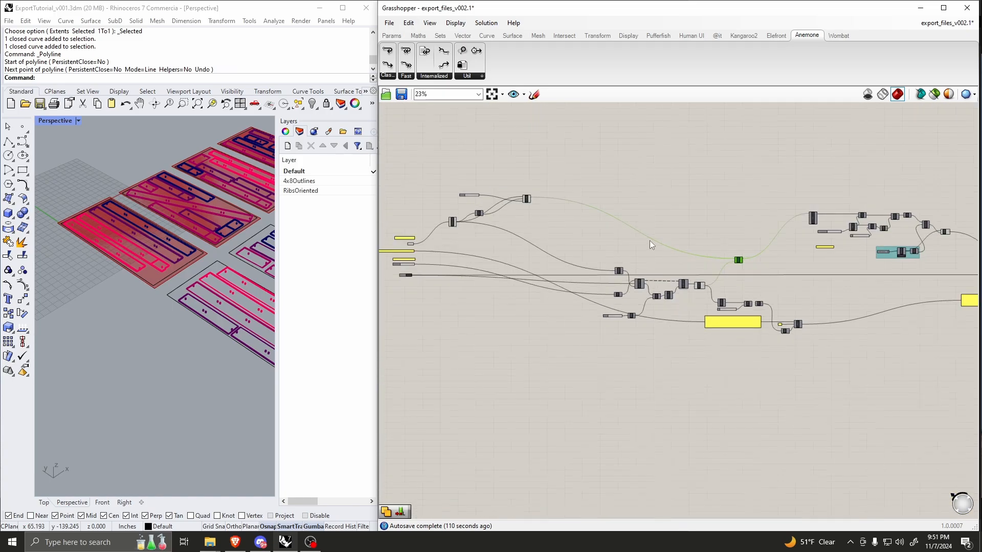
scroll(513, 202, up, 6)
scroll(562, 215, down, 2)
scroll(205, 184, down, 2)
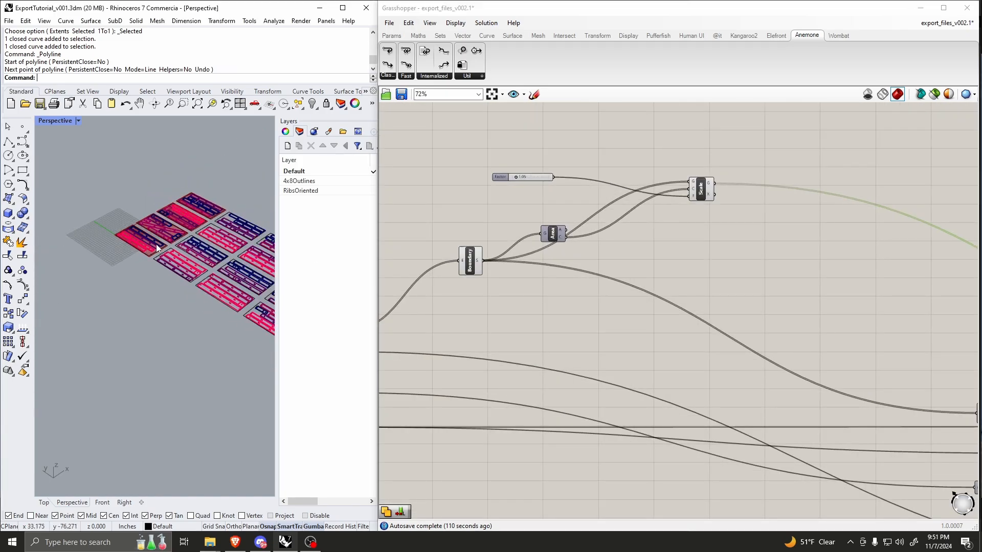
scroll(220, 177, up, 3)
scroll(634, 274, down, 9)
scroll(771, 295, up, 10)
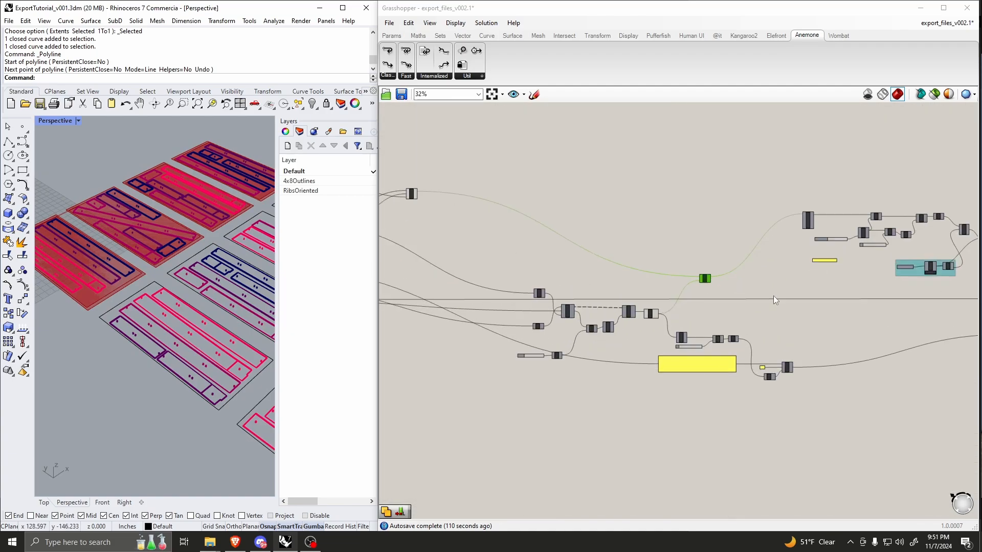
Step: Check pDecon's Y output and move that component slightly up, away from the 108 slider
scroll(629, 304, down, 3)
scroll(672, 332, up, 4)
scroll(672, 332, down, 5)
scroll(597, 340, up, 4)
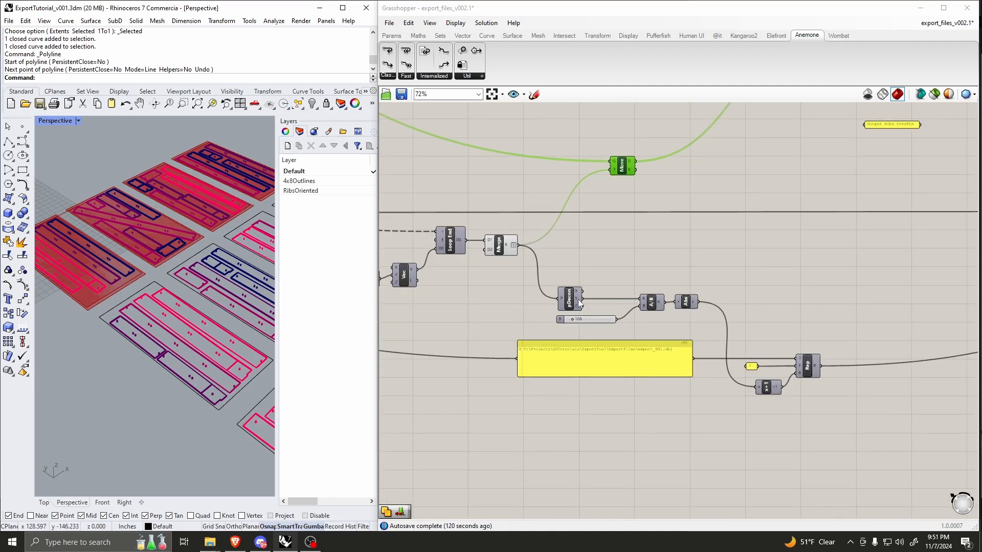
scroll(580, 303, up, 8)
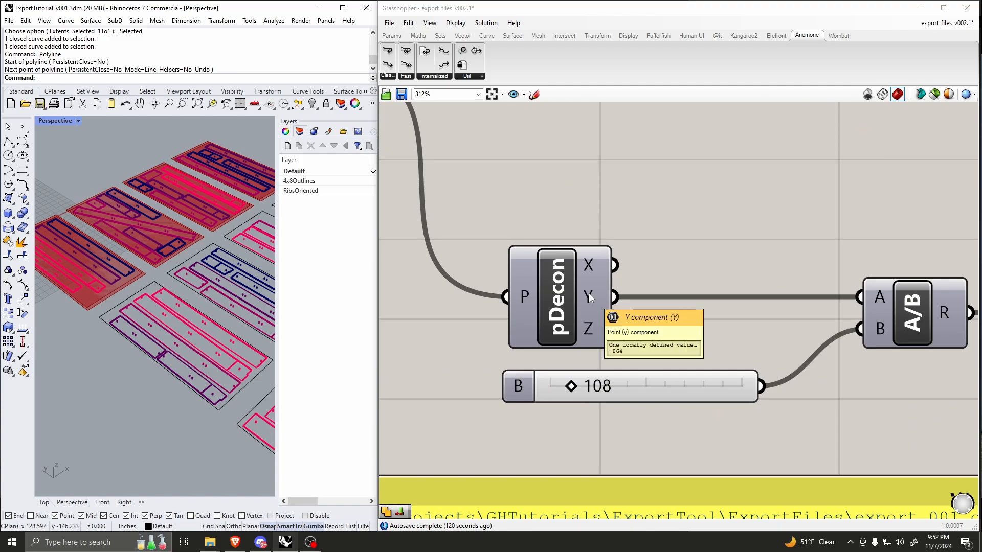
scroll(588, 294, down, 4)
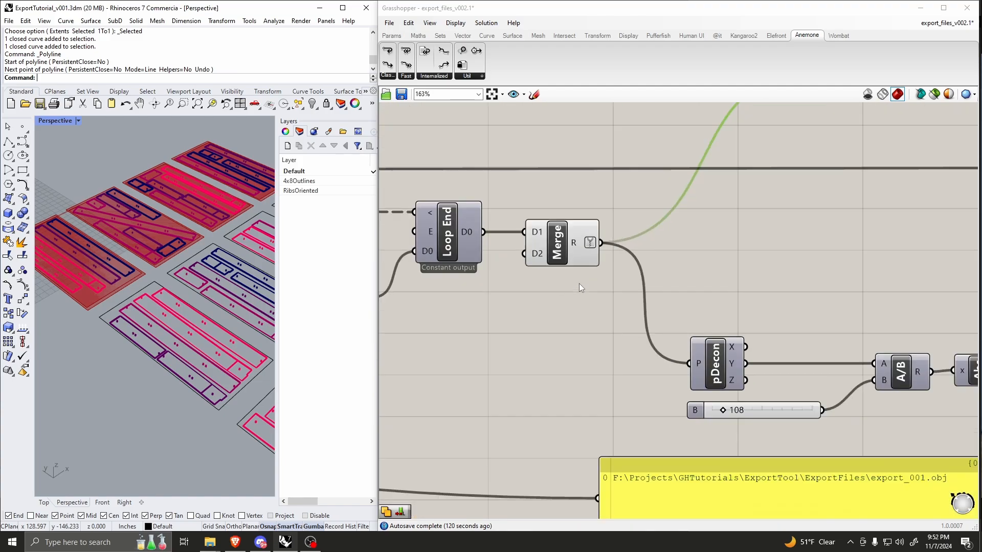
scroll(576, 241, down, 3)
scroll(649, 336, up, 5)
drag(649, 336, 654, 291)
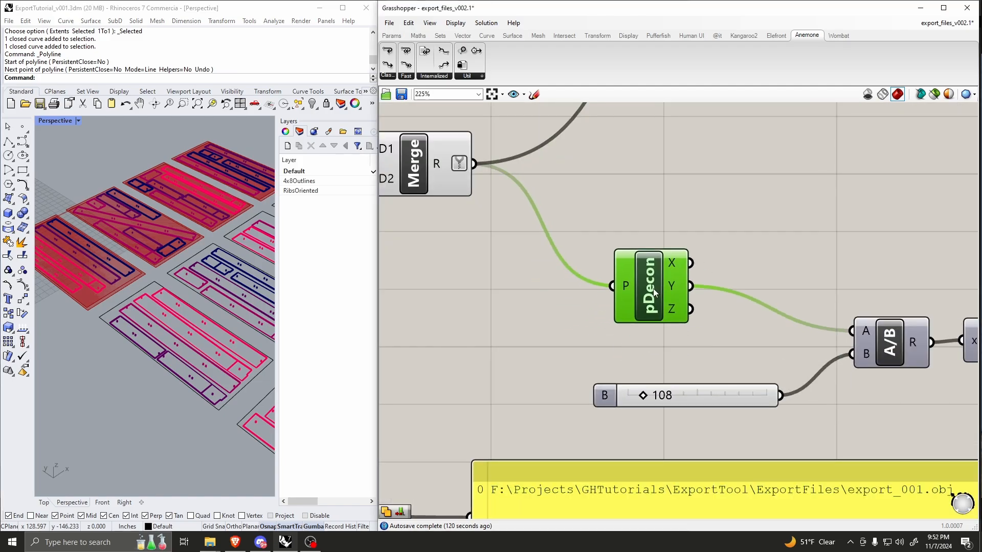
Step: Add a second Deconstruct component above the existing pDecon
scroll(655, 191, down, 2)
right_drag(655, 191, 627, 253)
scroll(628, 254, up, 2)
double_click(613, 245)
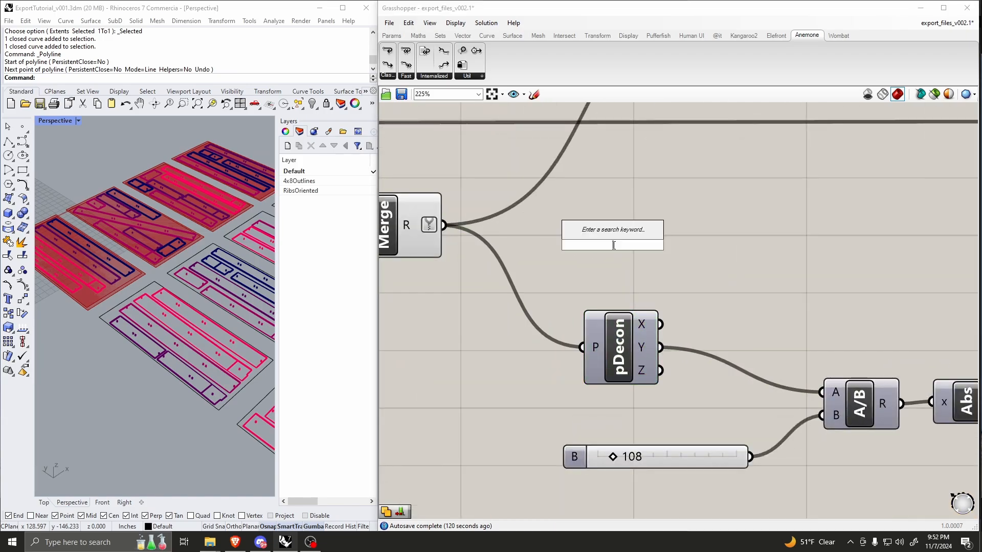
text(deconstruct)
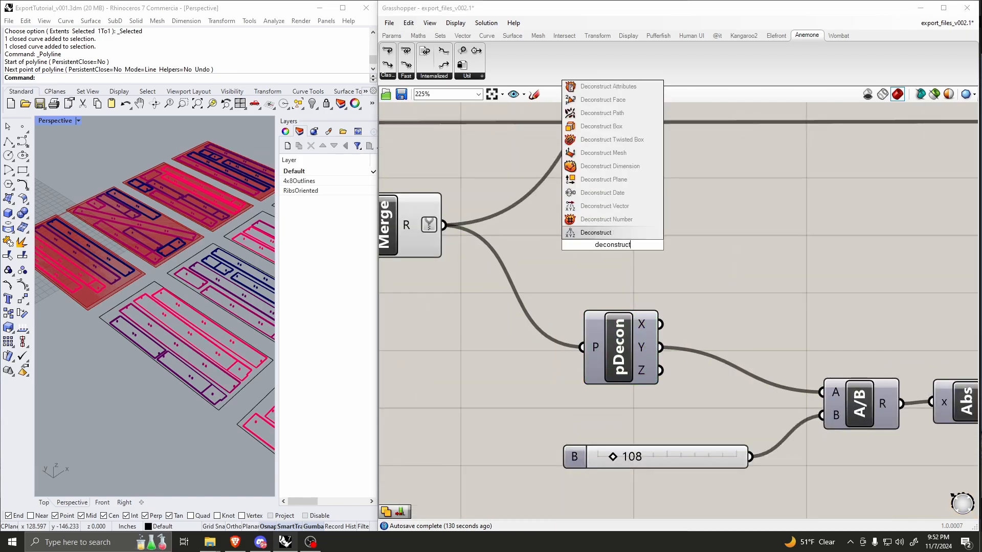
key(Return)
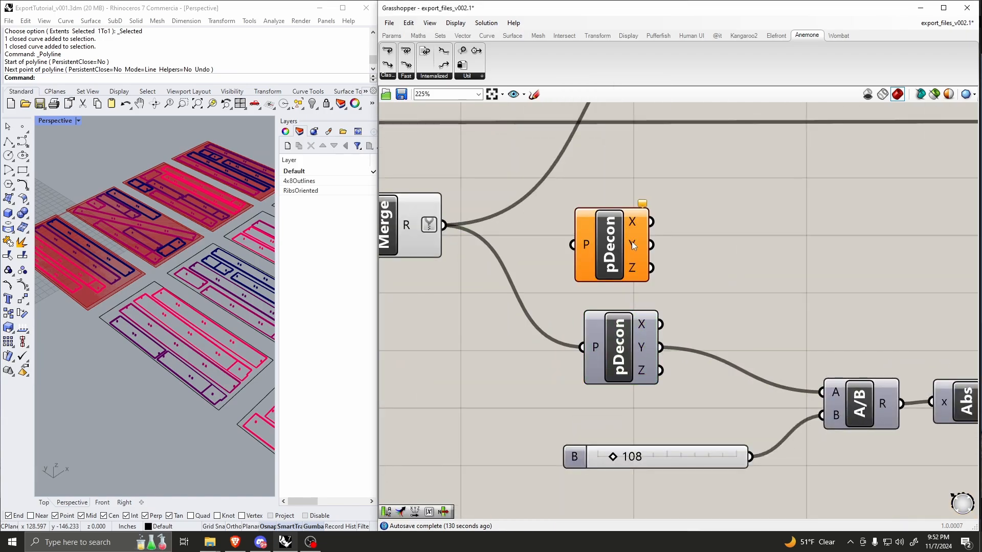
drag(612, 246, 625, 252)
Step: Connect Merge's R output to the new pDecon's P input, shift it closer to Merge, and check its Y output
right_drag(407, 224, 473, 242)
scroll(473, 242, up, 1)
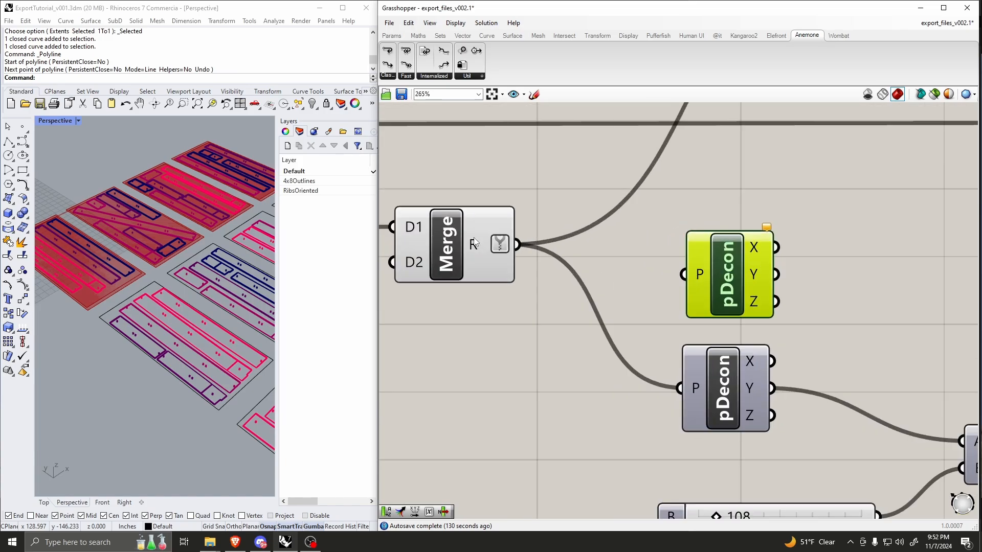
drag(517, 245, 682, 275)
drag(723, 271, 687, 282)
click(825, 283)
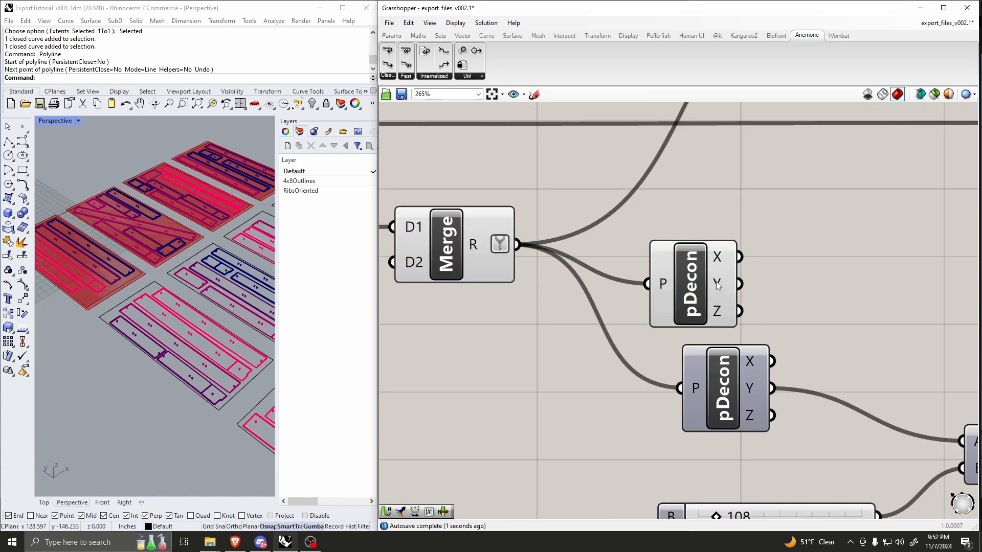
mouse_move(718, 289)
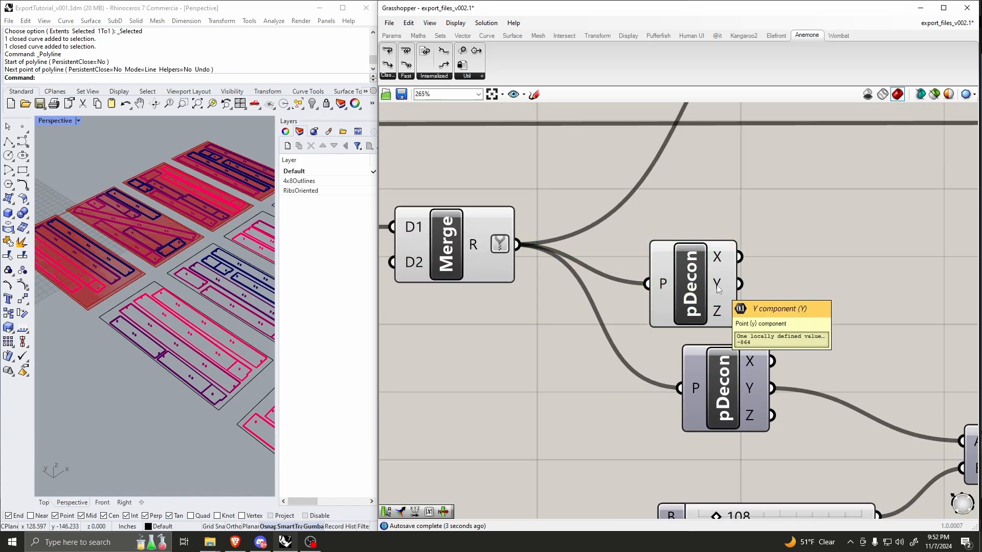
mouse_move(719, 323)
Step: Move the new pDecon farther from Merge, clear of the original one, and deselect it
scroll(529, 291, down, 6)
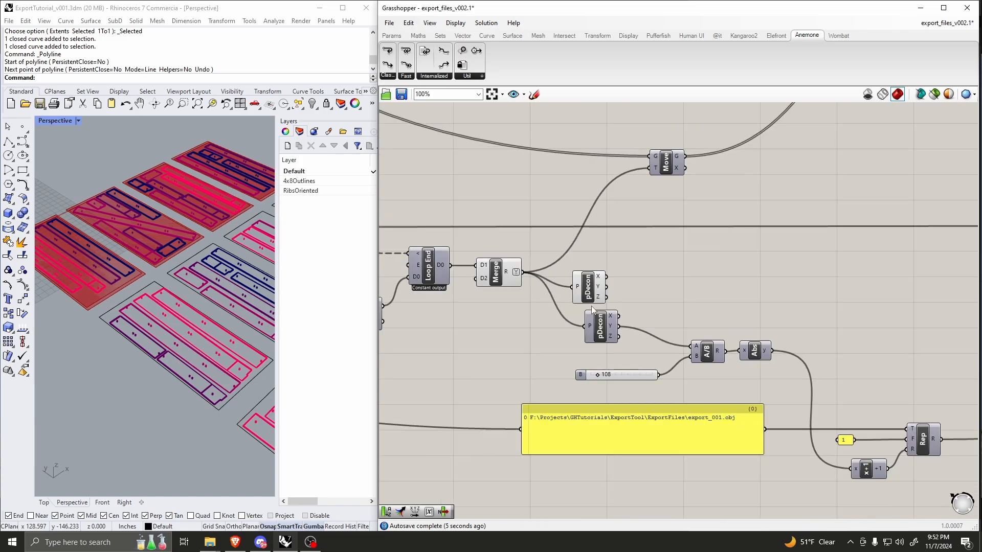
scroll(715, 343, up, 6)
scroll(710, 337, down, 2)
drag(491, 239, 577, 233)
click(667, 259)
Step: Examine how the 108 slider divides the Y value through A/B and Abs, comparing it with the sheet rows in Rhino
scroll(581, 347, up, 1)
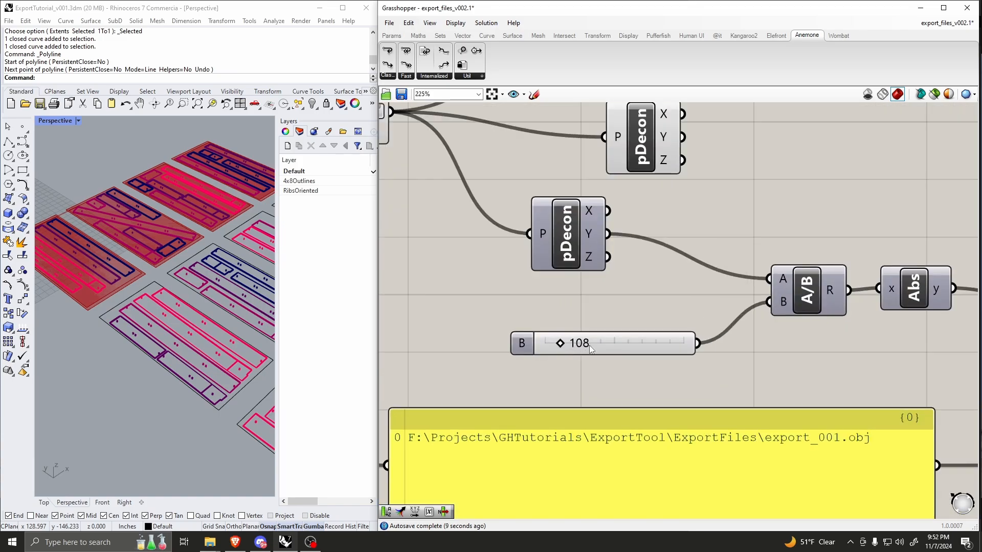
scroll(103, 269, down, 3)
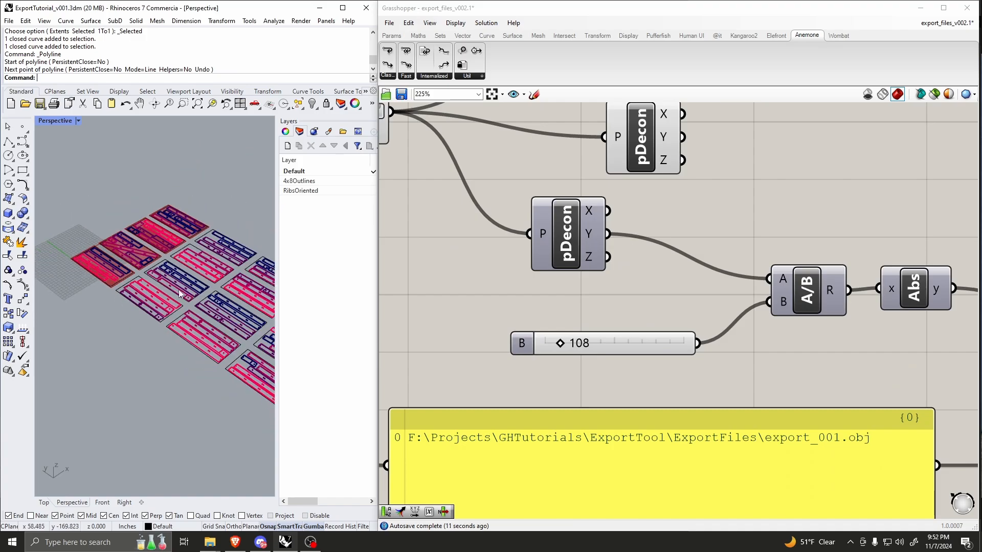
scroll(571, 268, down, 4)
scroll(583, 223, up, 4)
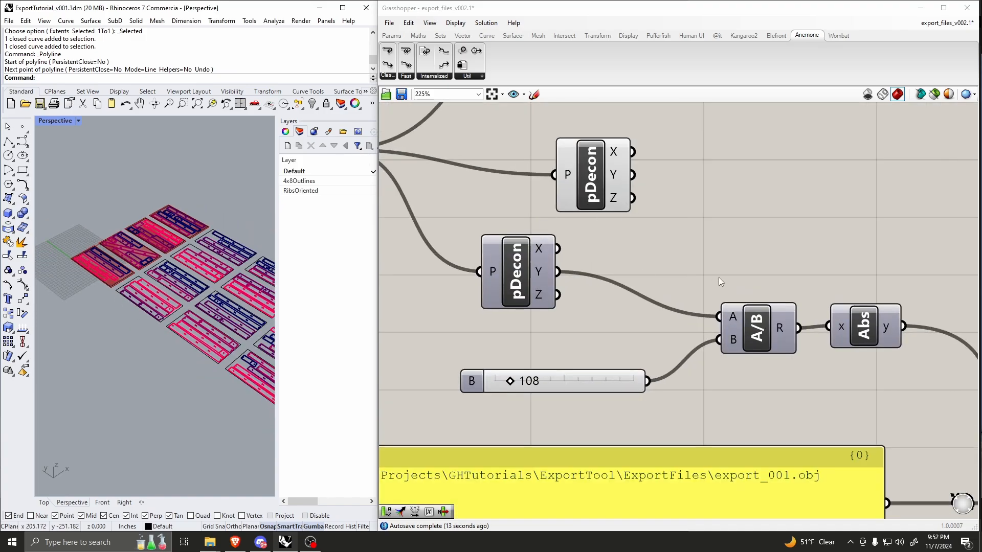
scroll(719, 277, down, 6)
scroll(817, 304, up, 6)
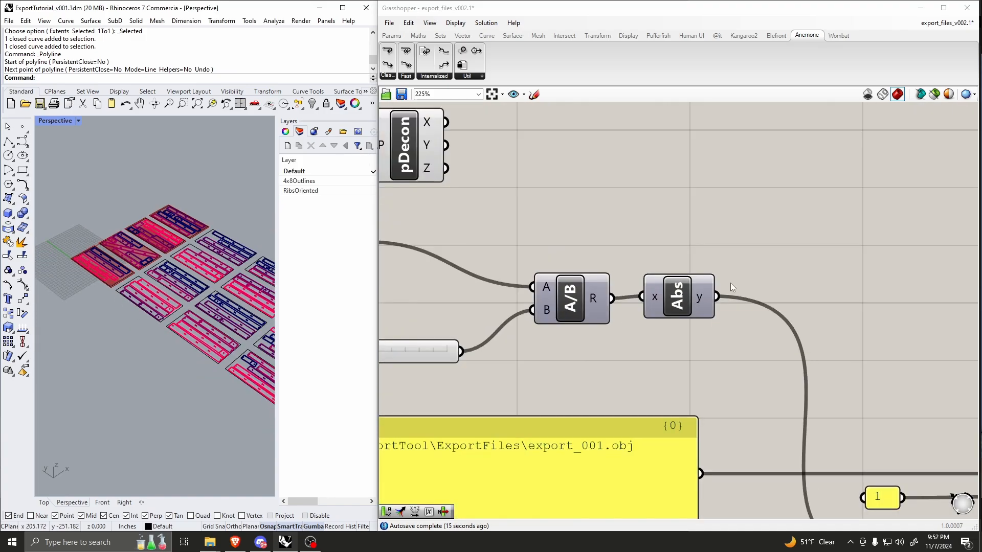
Step: Delete the extra pDecon component connected to Merge
scroll(732, 286, down, 7)
scroll(690, 290, up, 3)
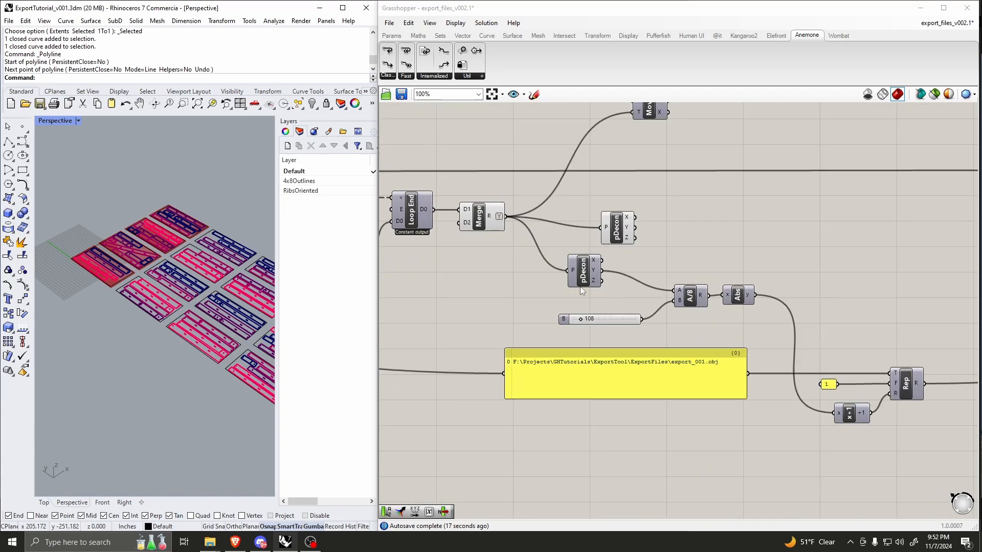
click(615, 230)
key(Delete)
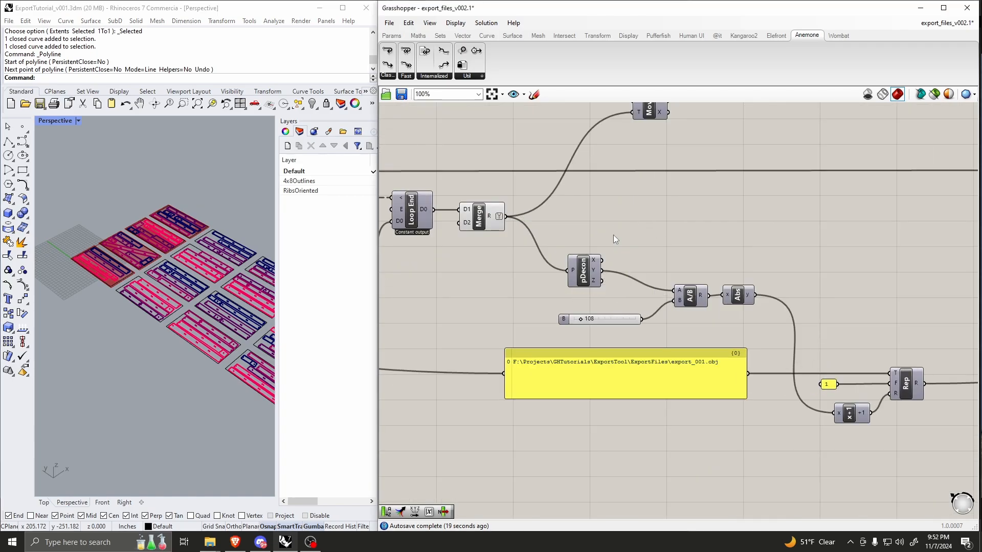
Step: Trace Loop Start's counter through Loop End, Merge, A/B and Abs to the x+1 component feeding Rep
scroll(520, 290, down, 3)
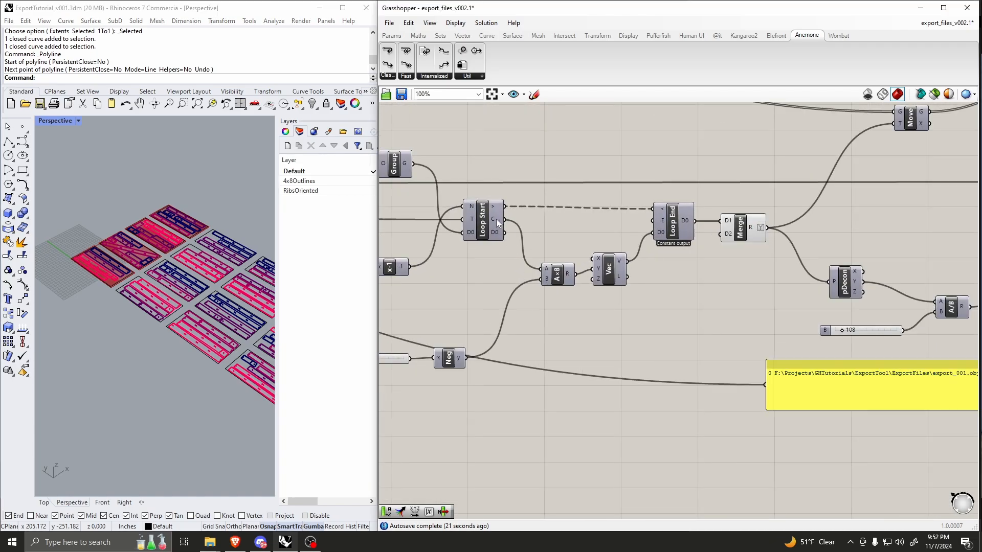
scroll(767, 317, up, 4)
scroll(759, 372, up, 2)
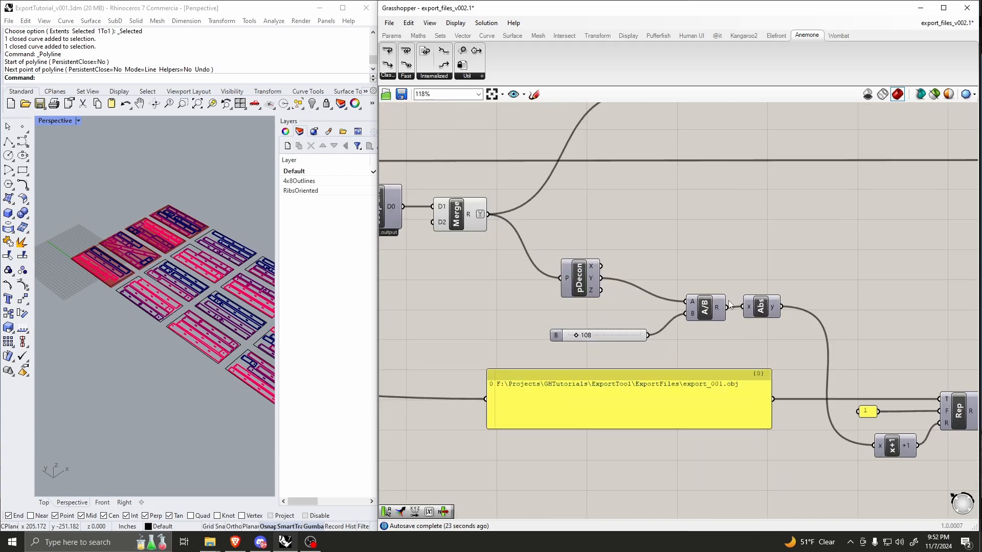
scroll(759, 372, down, 2)
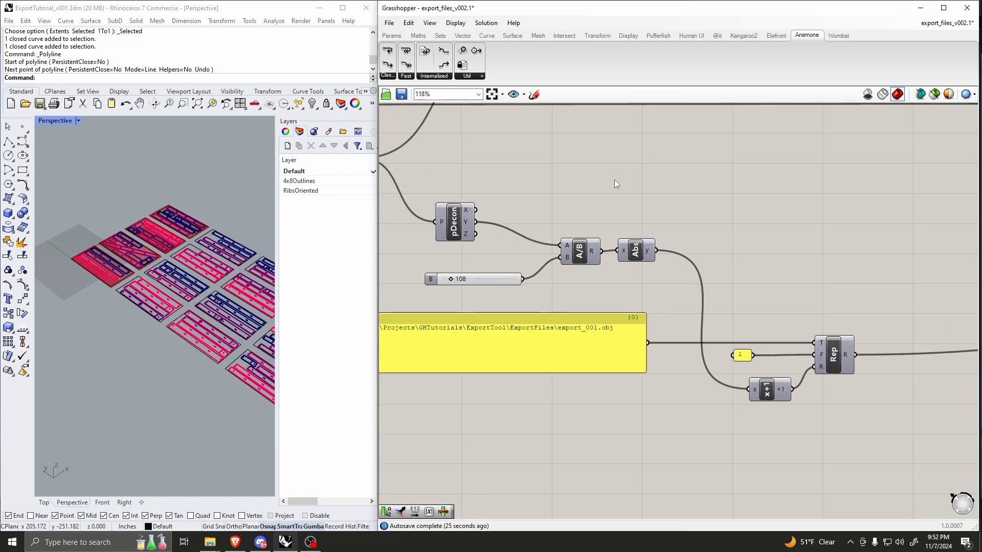
scroll(689, 295, down, 2)
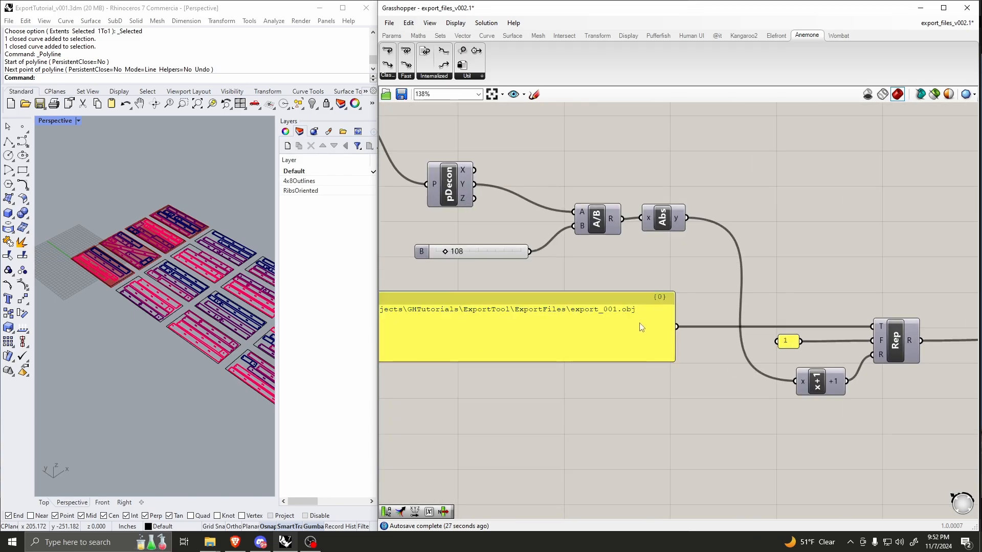
Step: Move the export path panel slightly up toward the Rep component and inspect its file name text
scroll(593, 339, up, 2)
scroll(592, 335, up, 1)
drag(595, 321, 613, 307)
scroll(683, 302, down, 3)
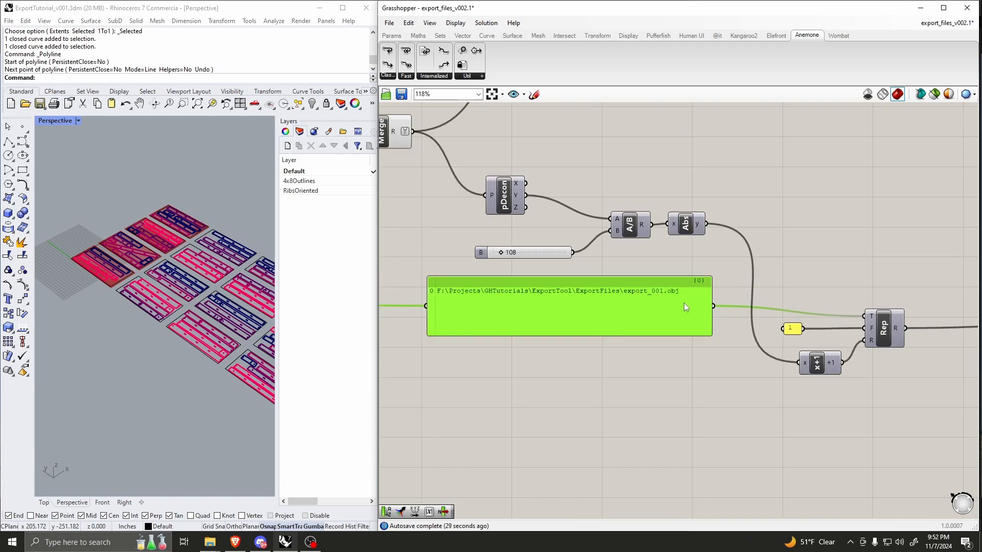
scroll(548, 302, up, 3)
scroll(596, 303, down, 1)
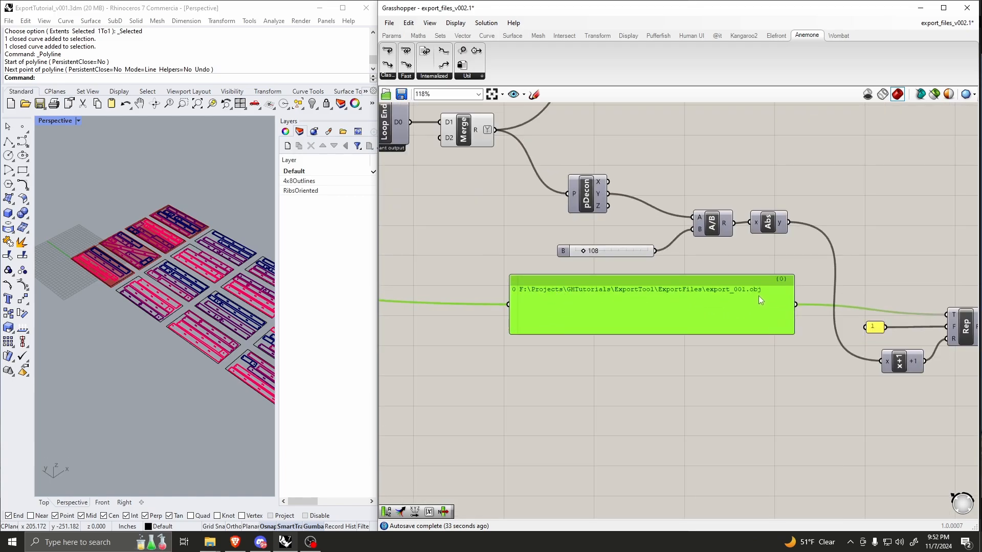
Step: Examine the source panel holding the export .obj file path among the definition's starting inputs
scroll(728, 305, down, 12)
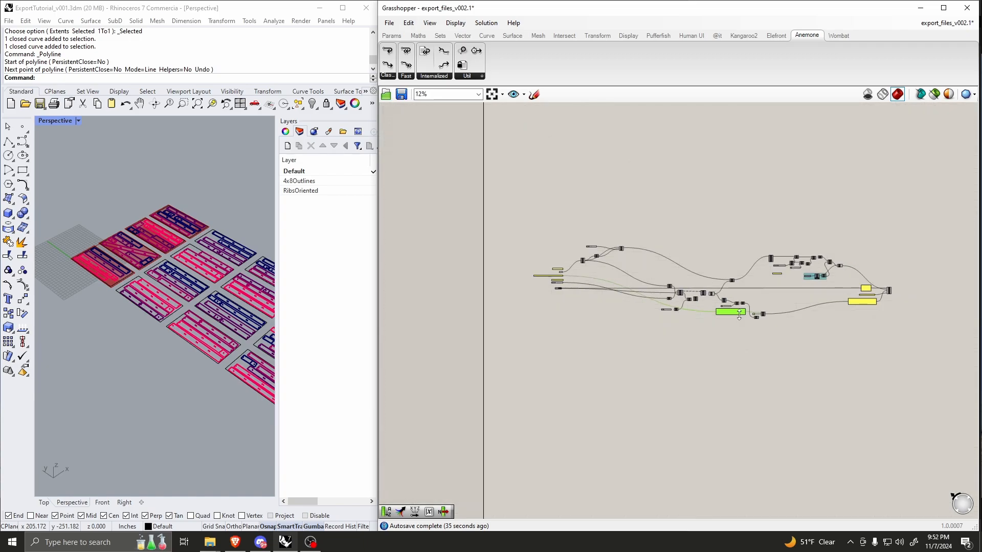
right_drag(569, 290, 662, 306)
scroll(659, 304, up, 14)
scroll(656, 312, down, 4)
scroll(581, 220, up, 5)
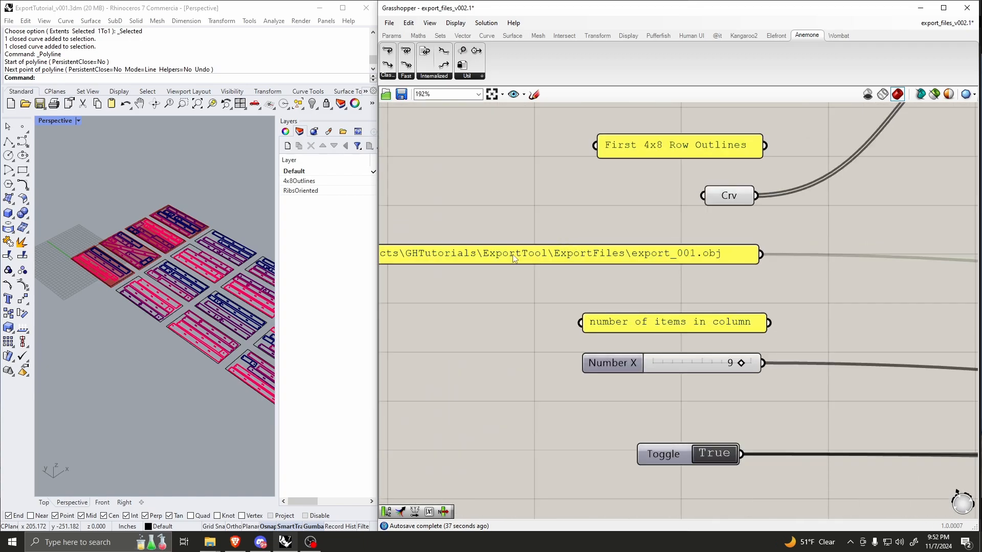
right_drag(515, 260, 615, 265)
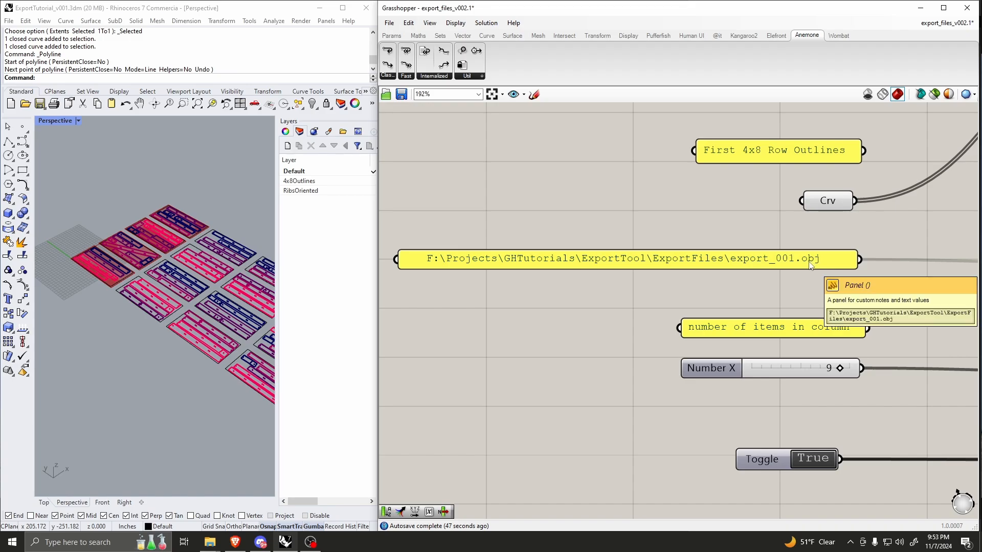
scroll(810, 265, up, 2)
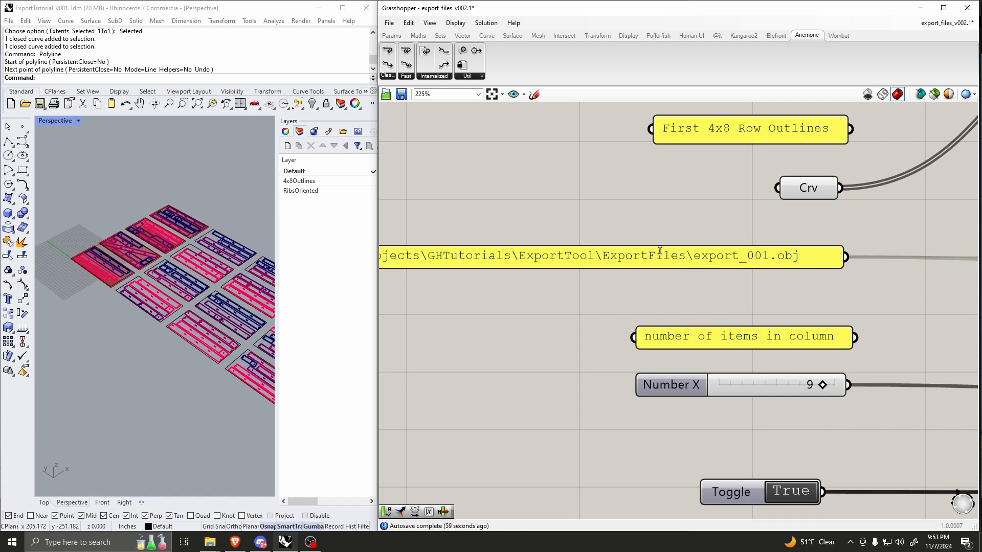
scroll(534, 261, down, 12)
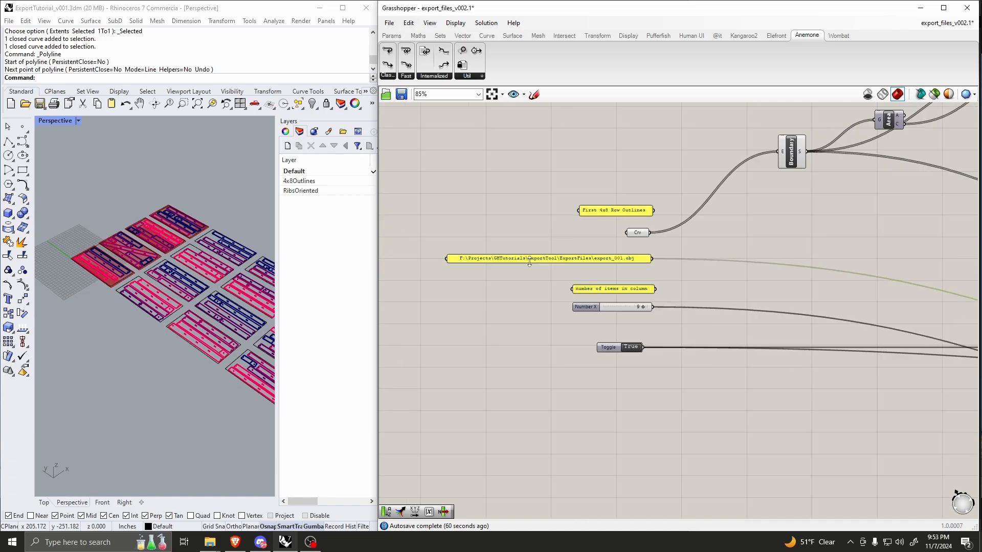
Step: Examine how the export path panel and the Abs result, via x+1, feed the Rep component
scroll(755, 297, up, 6)
scroll(776, 306, up, 5)
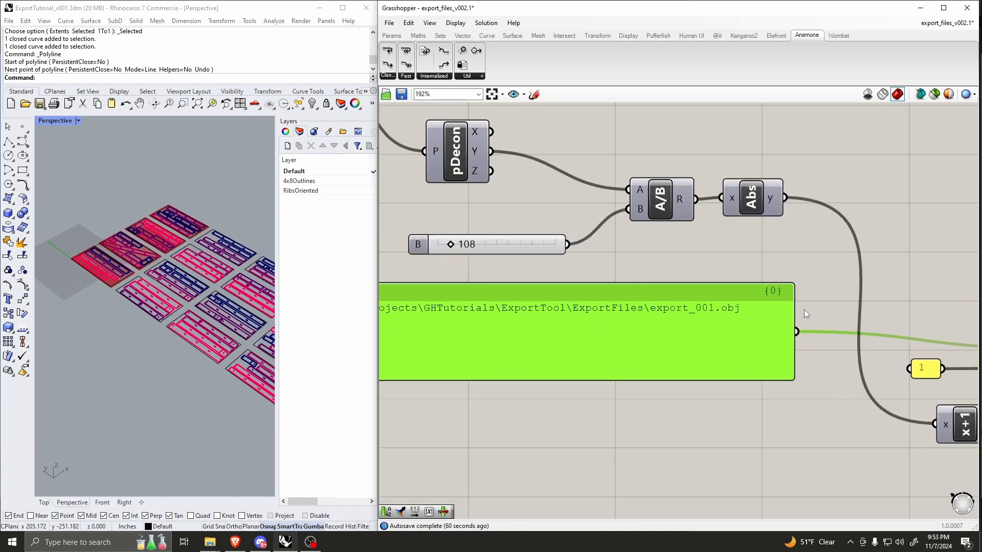
scroll(574, 304, down, 4)
scroll(748, 327, up, 4)
scroll(731, 298, down, 3)
scroll(704, 315, up, 3)
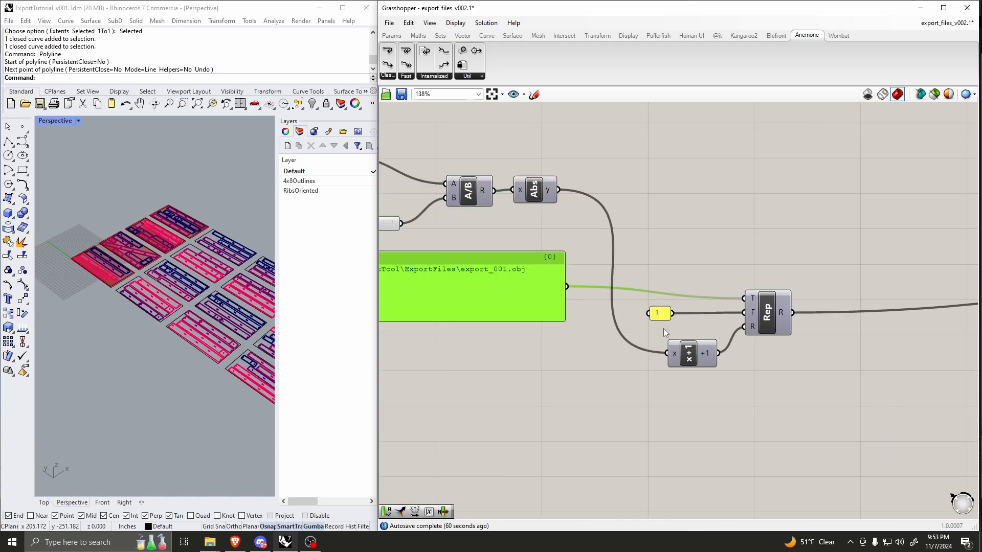
scroll(615, 193, up, 2)
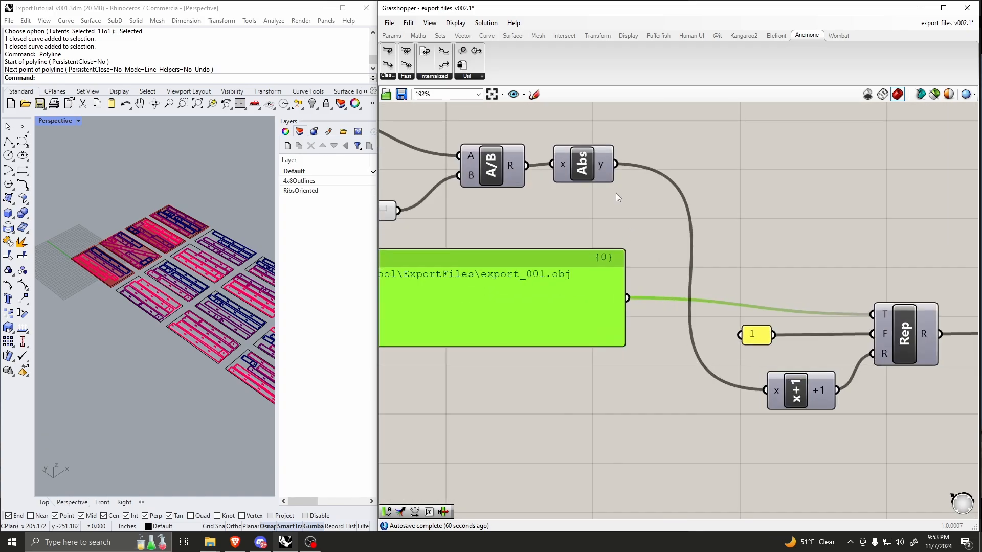
click(591, 163)
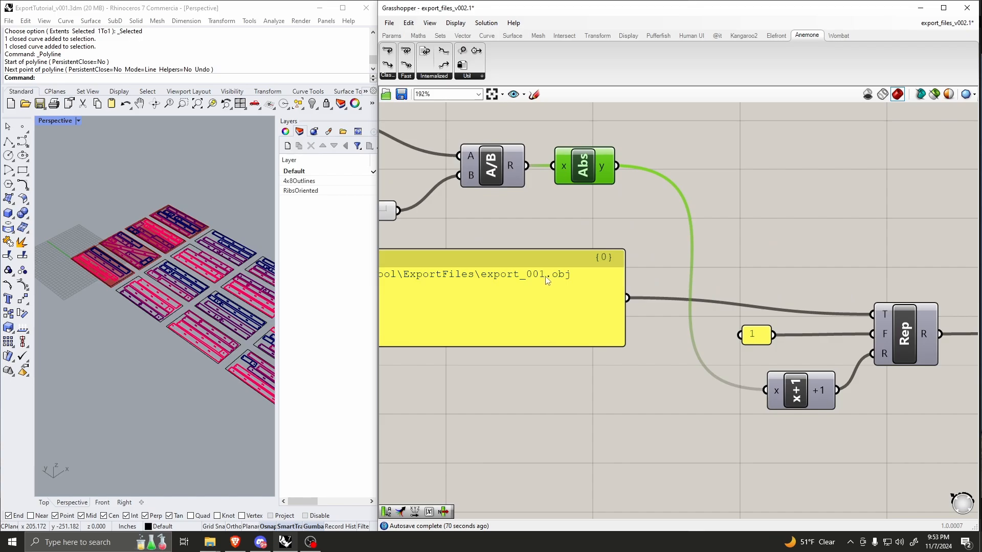
scroll(714, 340, up, 1)
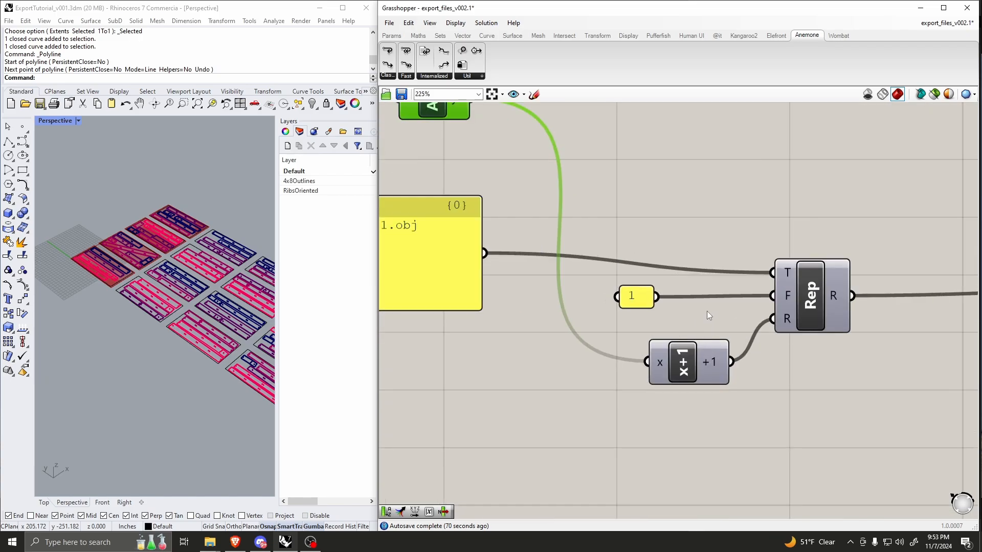
scroll(705, 312, up, 1)
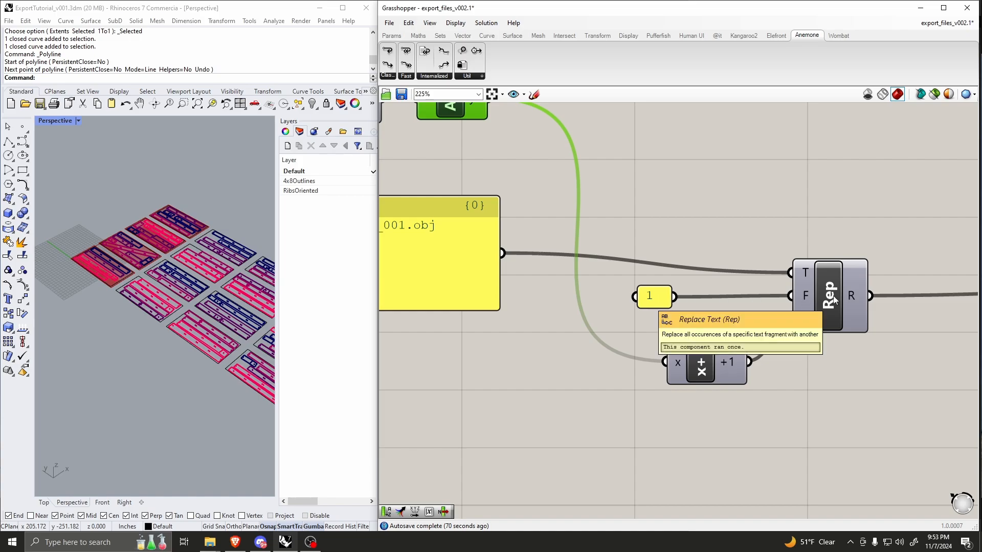
Step: Move the Rep component slightly up and trace its text, find and replace inputs back through the definition
drag(833, 299, 840, 278)
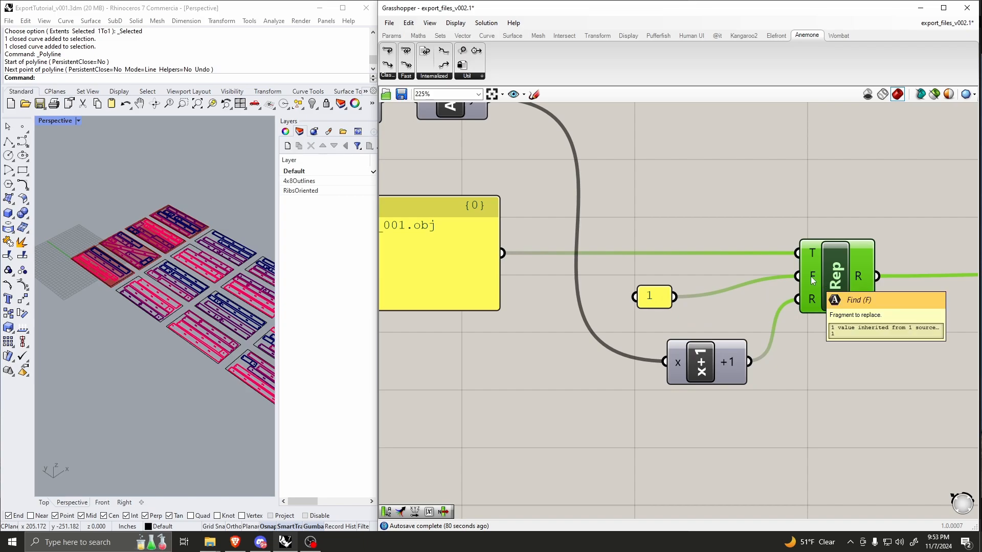
scroll(735, 360, down, 5)
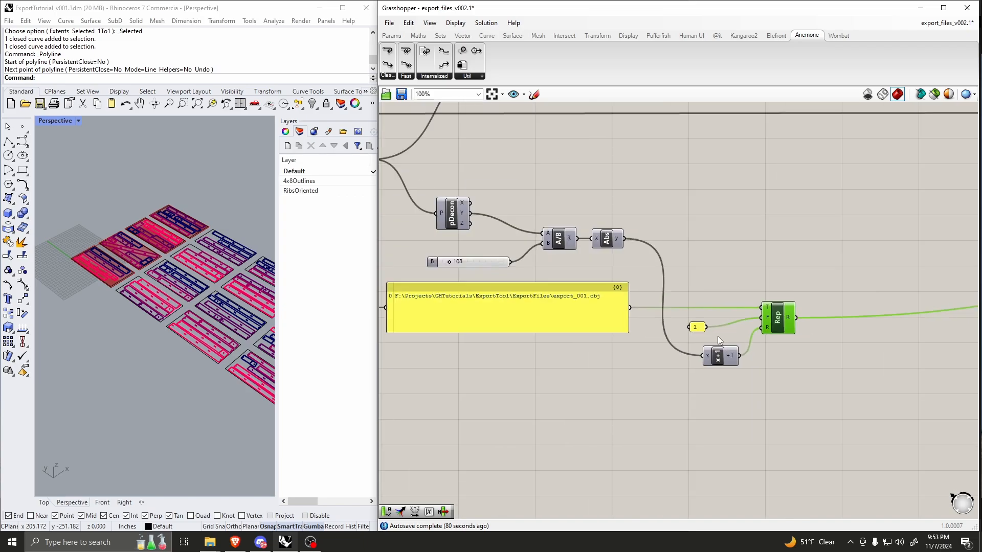
scroll(671, 289, up, 4)
scroll(702, 265, down, 9)
scroll(496, 234, up, 3)
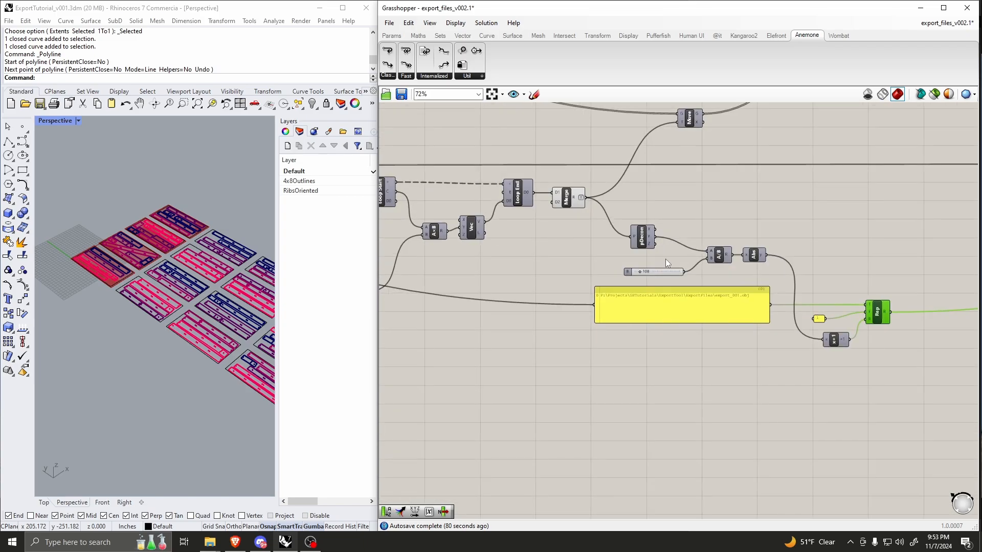
scroll(665, 259, down, 5)
scroll(756, 292, up, 6)
scroll(600, 315, down, 2)
scroll(567, 307, up, 5)
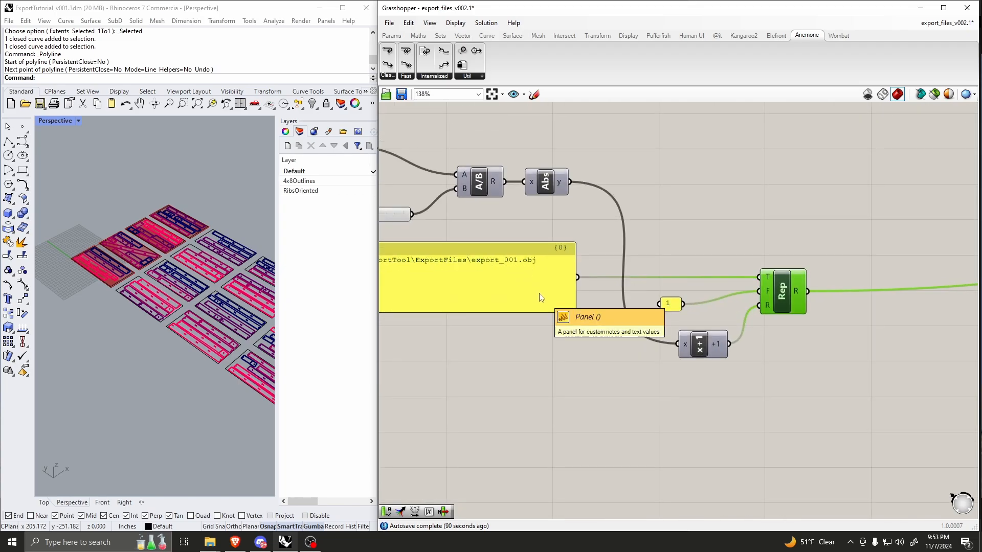
scroll(617, 320, down, 10)
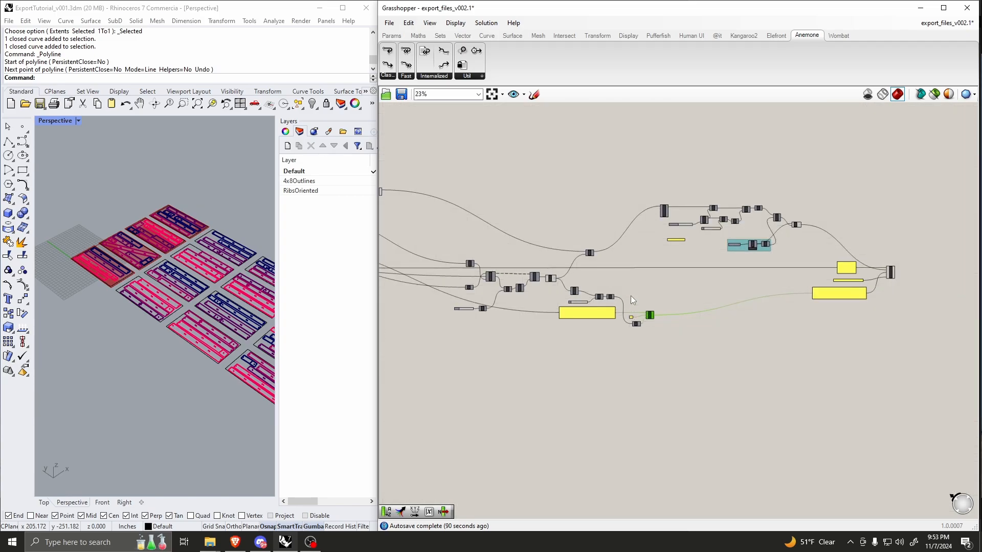
Step: Turn on the preview of the Move component driven by the Merge output
scroll(575, 276, up, 10)
click(576, 279)
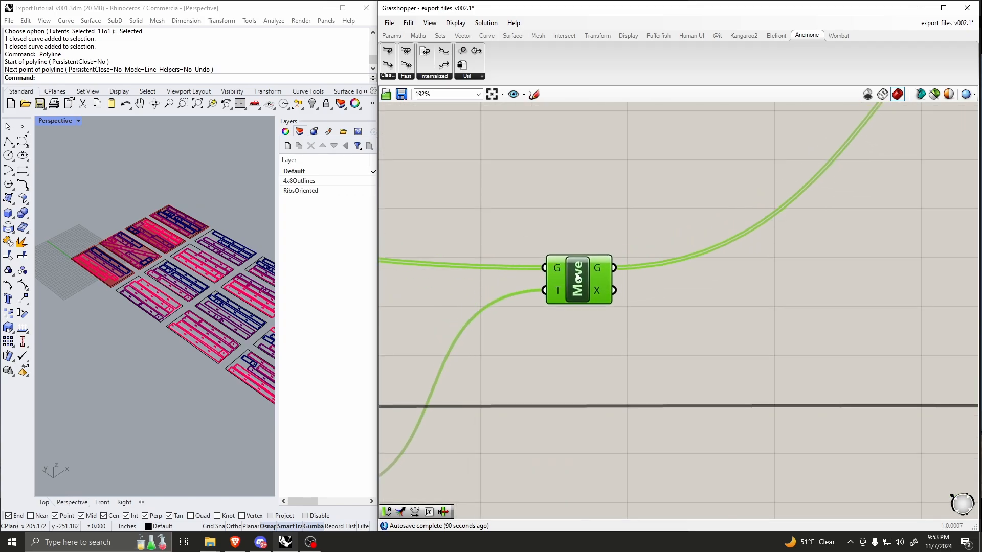
right_click(578, 274)
click(584, 292)
click(610, 229)
scroll(650, 284, down, 8)
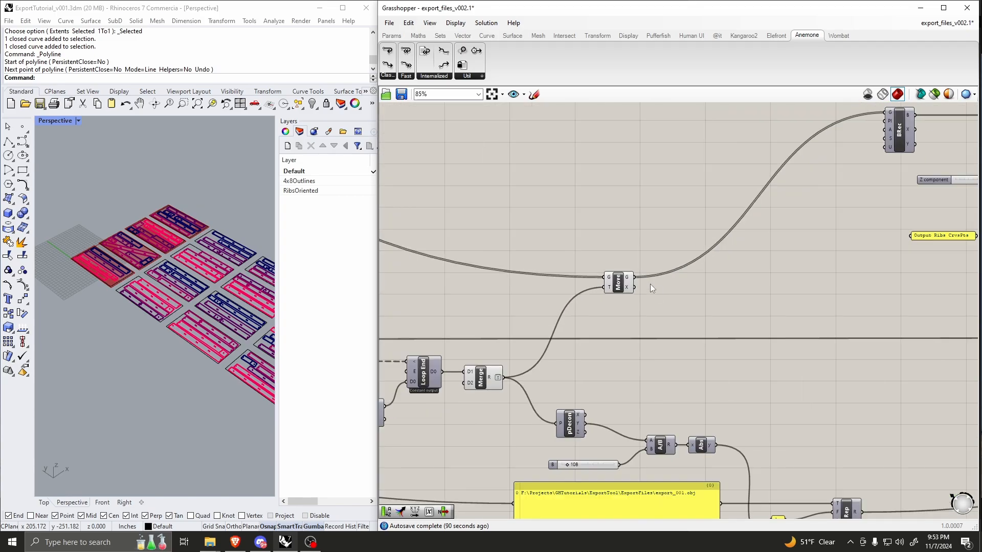
Step: Move the BRec component slightly up and turn on its preview
scroll(643, 284, up, 6)
scroll(725, 292, down, 5)
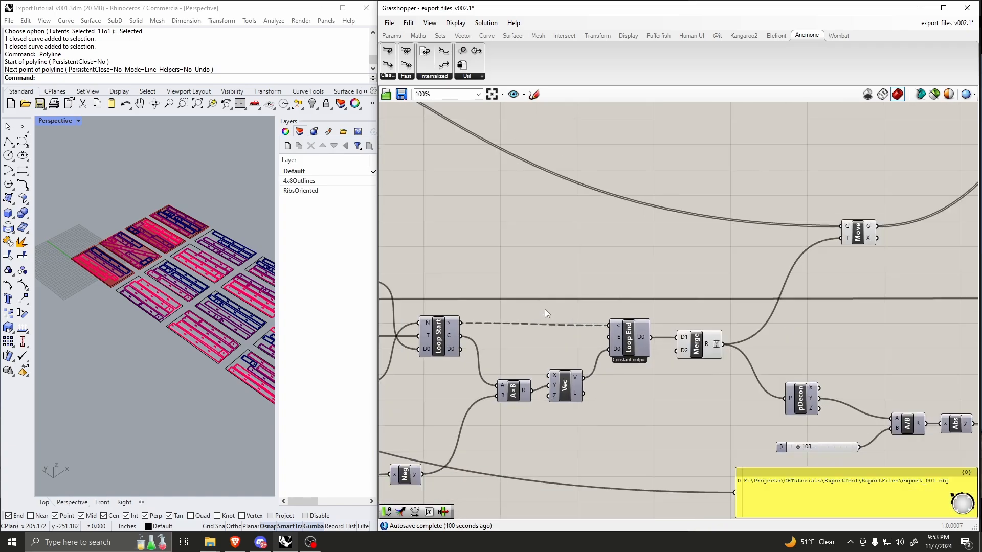
right_drag(920, 202, 714, 253)
scroll(713, 253, up, 10)
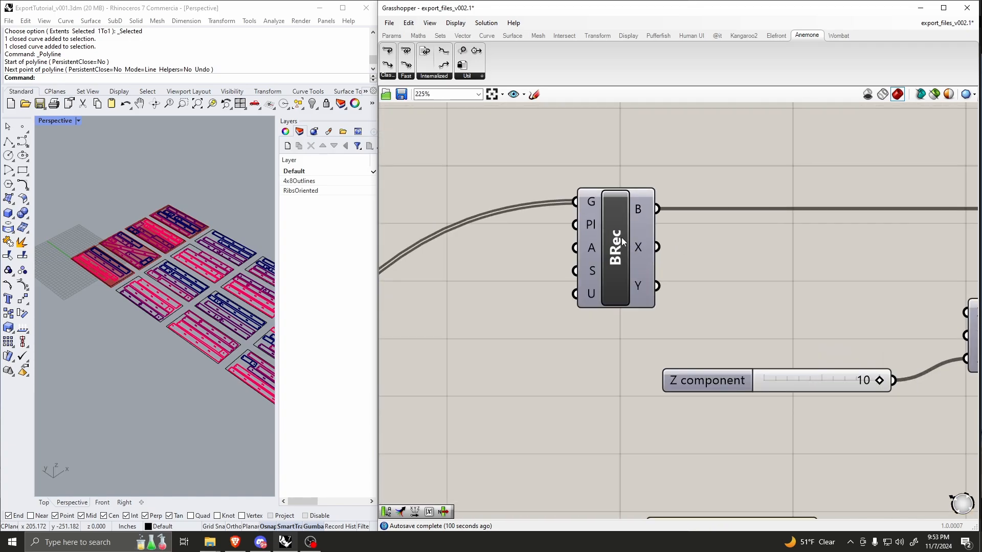
drag(621, 237, 624, 223)
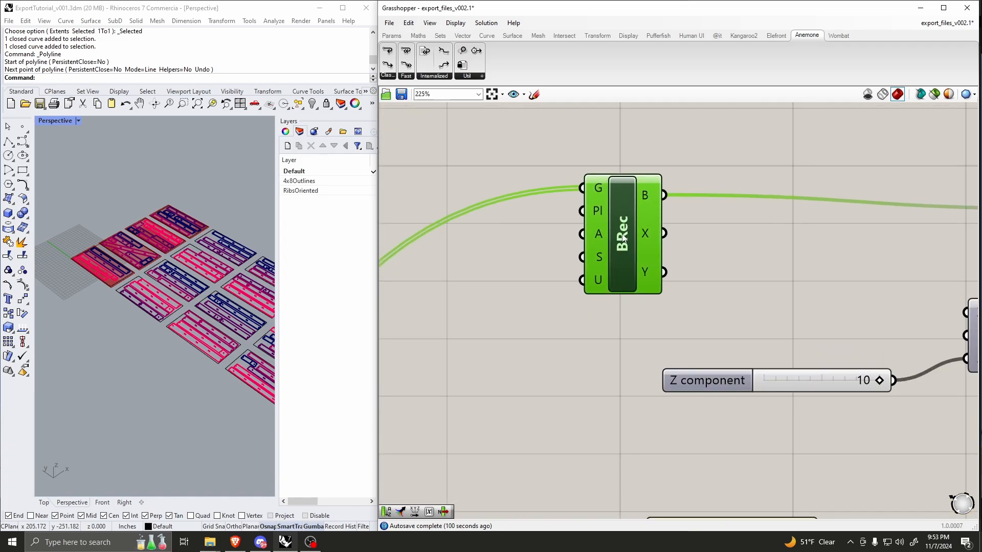
scroll(594, 233, down, 4)
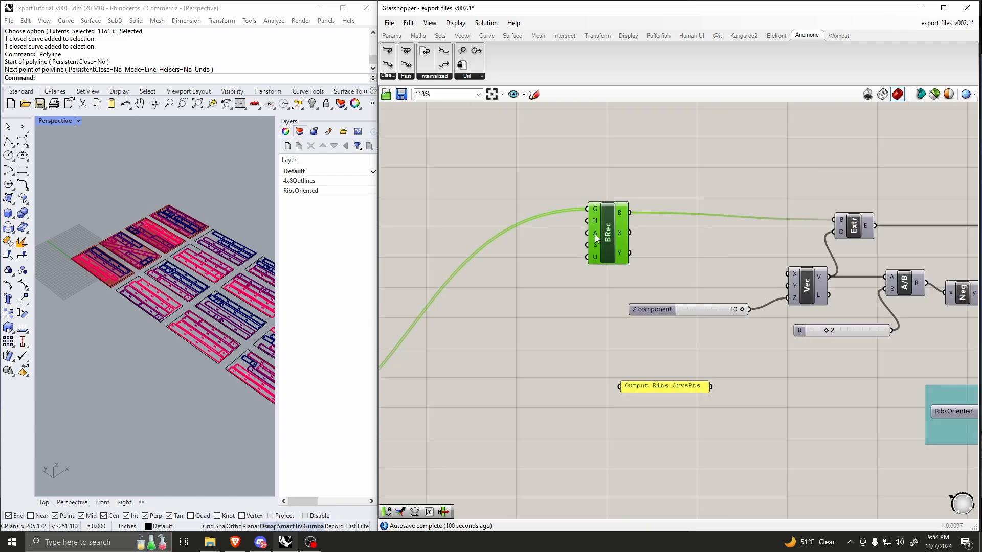
right_click(607, 219)
click(612, 239)
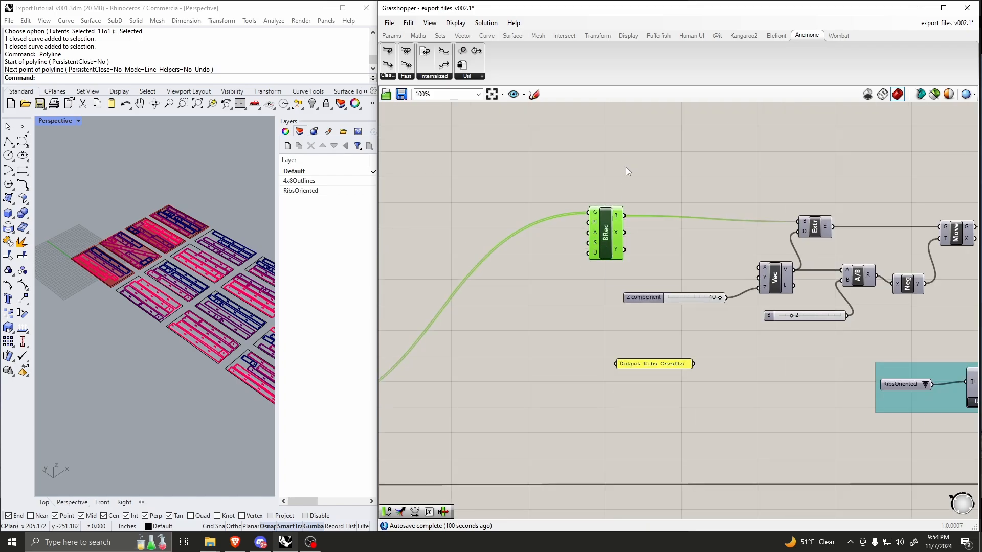
click(624, 167)
Step: Examine the translated geometry output of the Move component and its connection into BRec
click(606, 226)
scroll(657, 247, down, 2)
right_drag(385, 372, 481, 336)
scroll(481, 336, up, 3)
scroll(480, 336, up, 2)
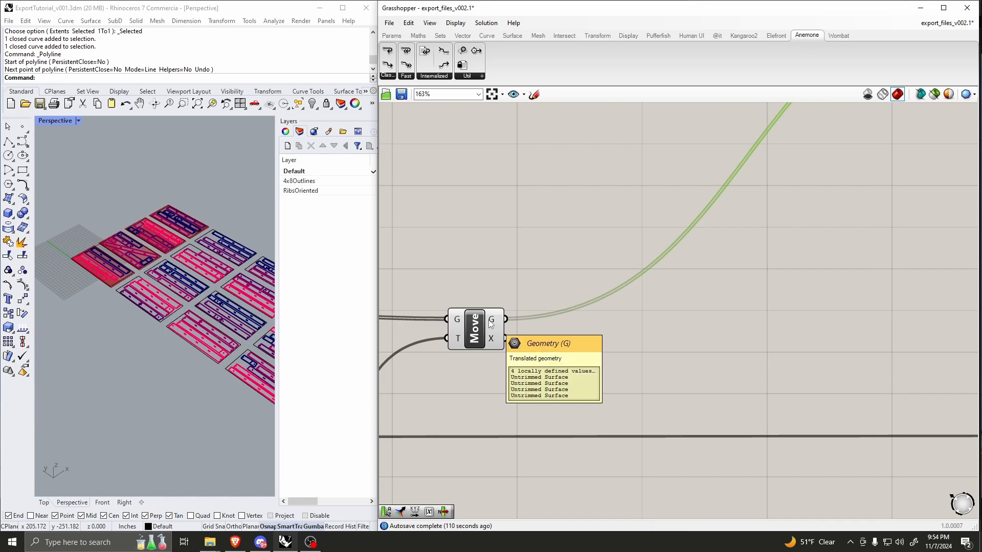
click(488, 324)
scroll(520, 353, down, 6)
right_drag(771, 242, 666, 288)
scroll(667, 288, up, 8)
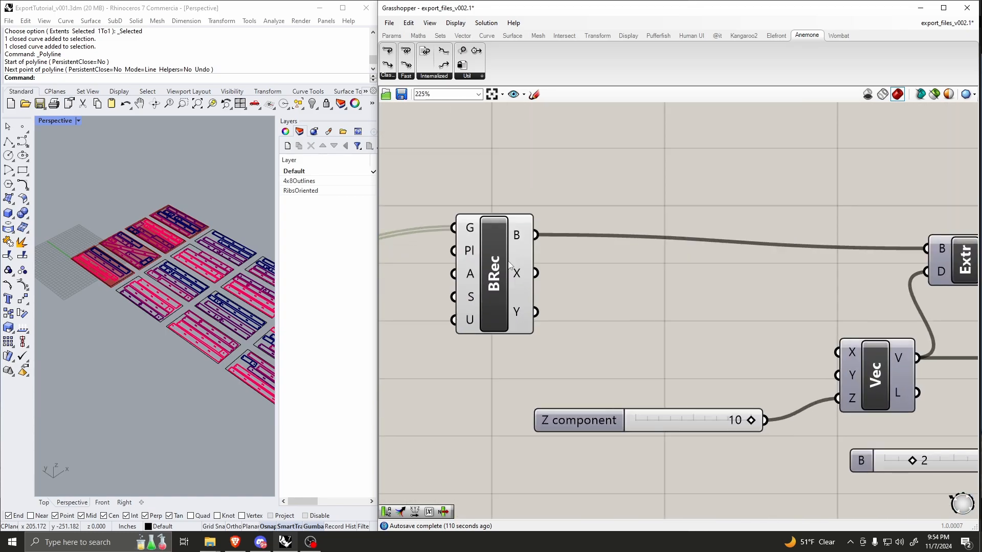
Step: Turn on the preview of the Extr component fed by BRec
scroll(509, 265, down, 8)
scroll(636, 268, up, 7)
click(611, 236)
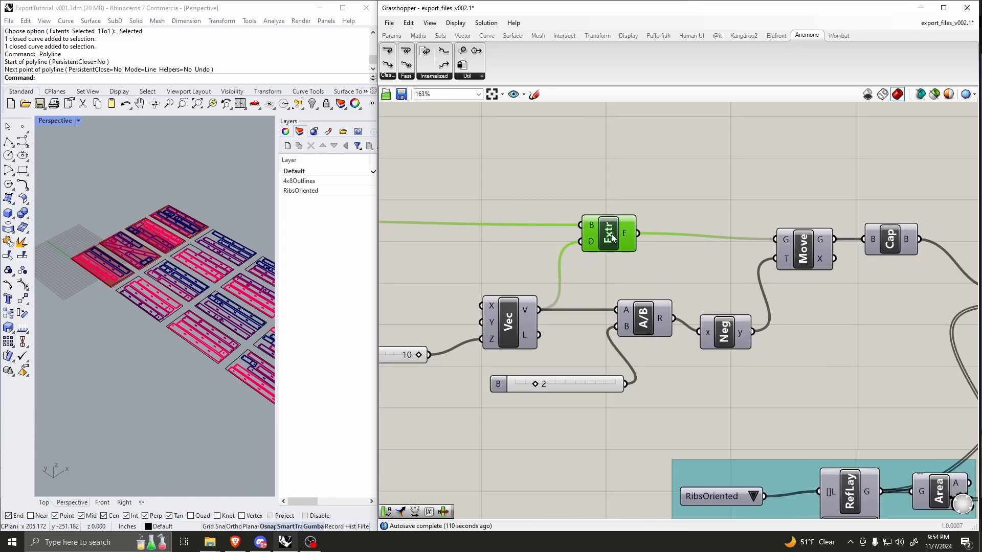
right_click(612, 237)
click(616, 254)
scroll(618, 238, down, 3)
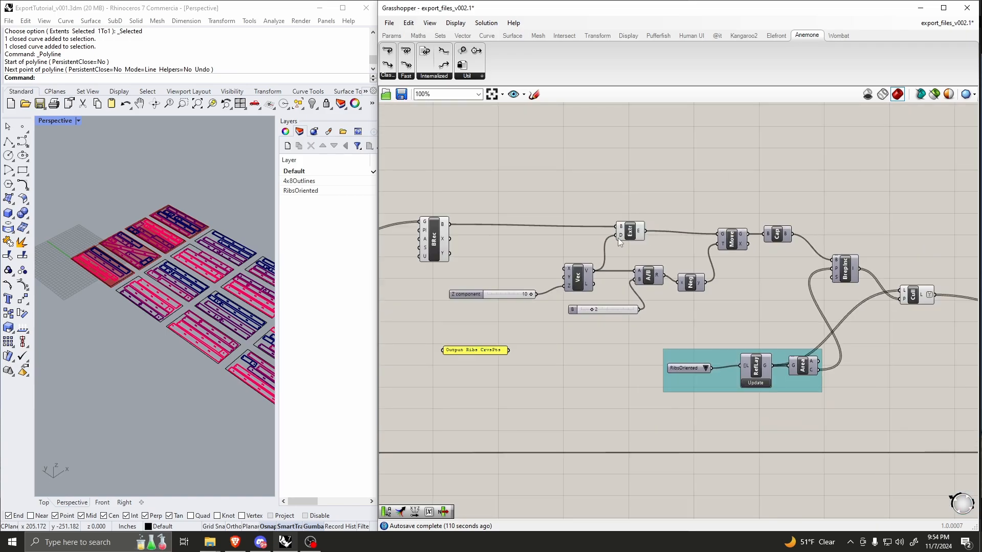
Step: Inspect the bounding rectangle around the sheet row in the Perspective viewport by highlighting BRec
scroll(617, 237, up, 3)
right_drag(256, 285, 199, 313)
scroll(191, 323, up, 5)
scroll(645, 224, down, 3)
scroll(560, 250, up, 3)
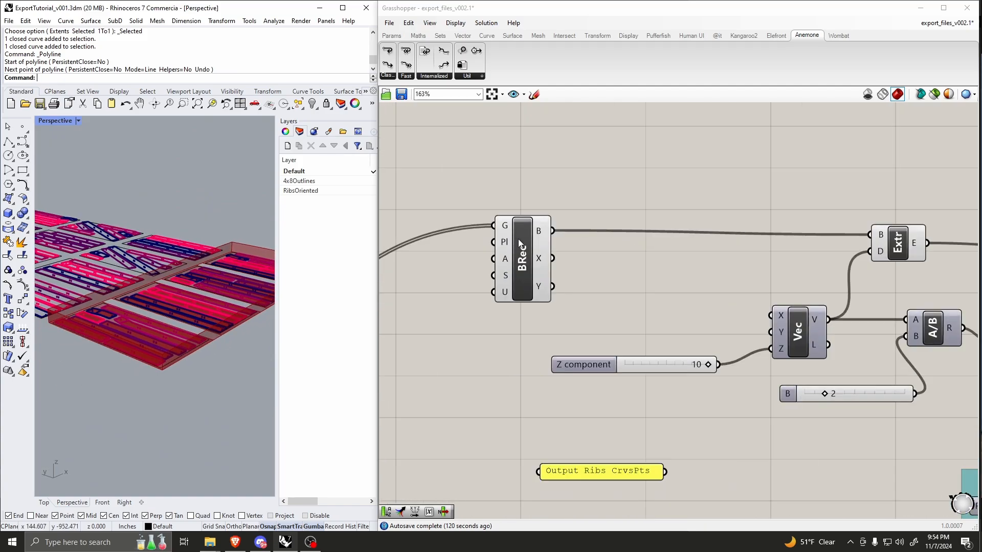
click(511, 274)
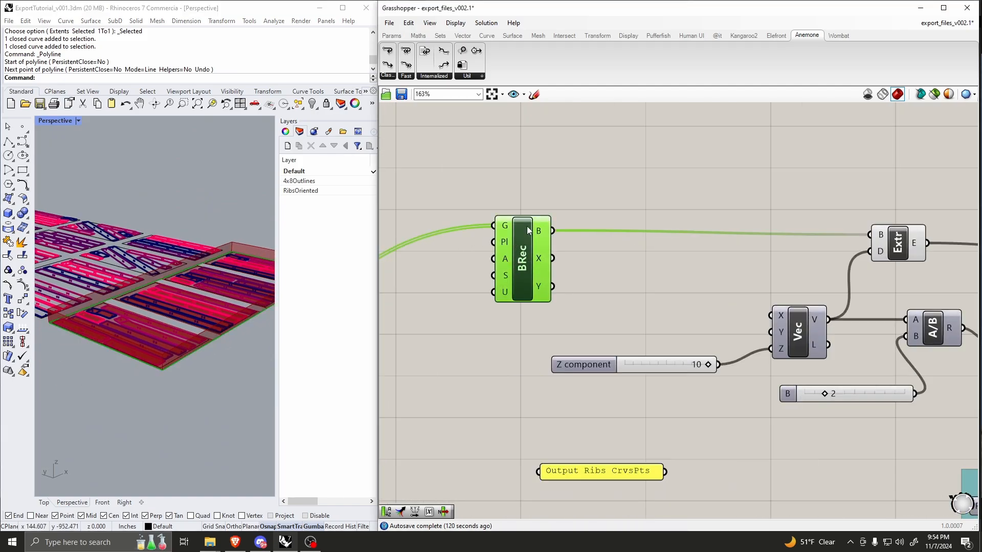
scroll(536, 231, down, 3)
scroll(747, 246, up, 3)
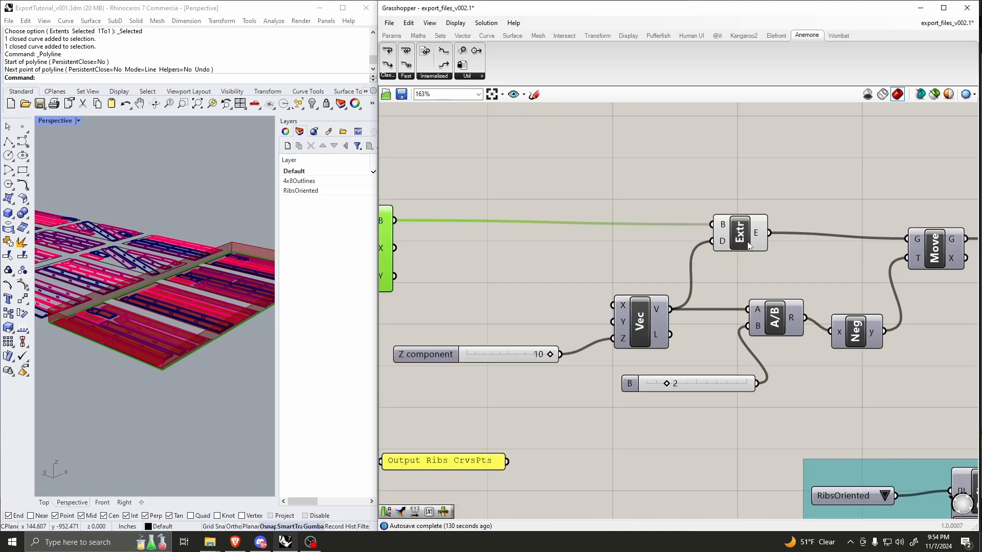
Step: Highlight the Extr component to inspect the extruded boundary in Rhino and its Z vector source
click(748, 245)
right_drag(164, 275, 191, 260)
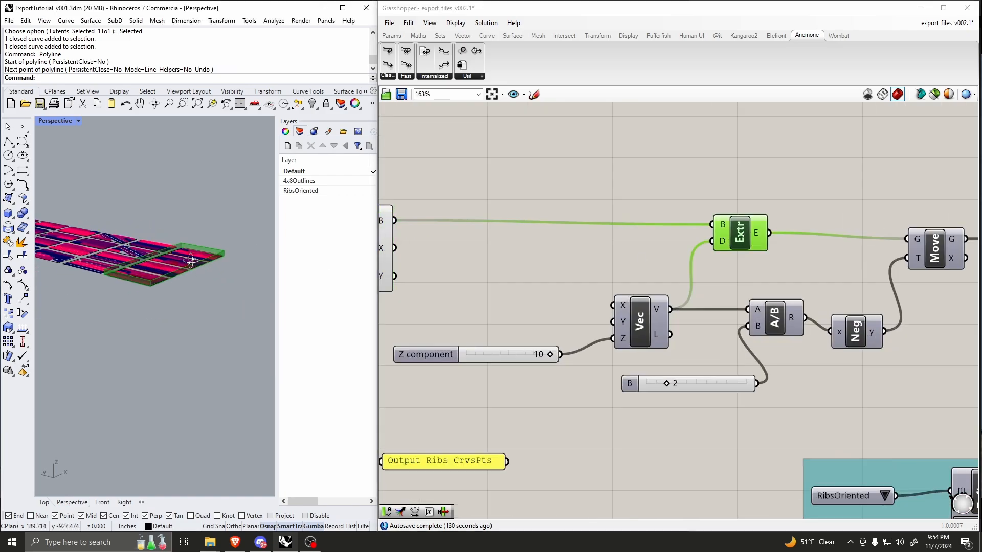
scroll(185, 265, up, 4)
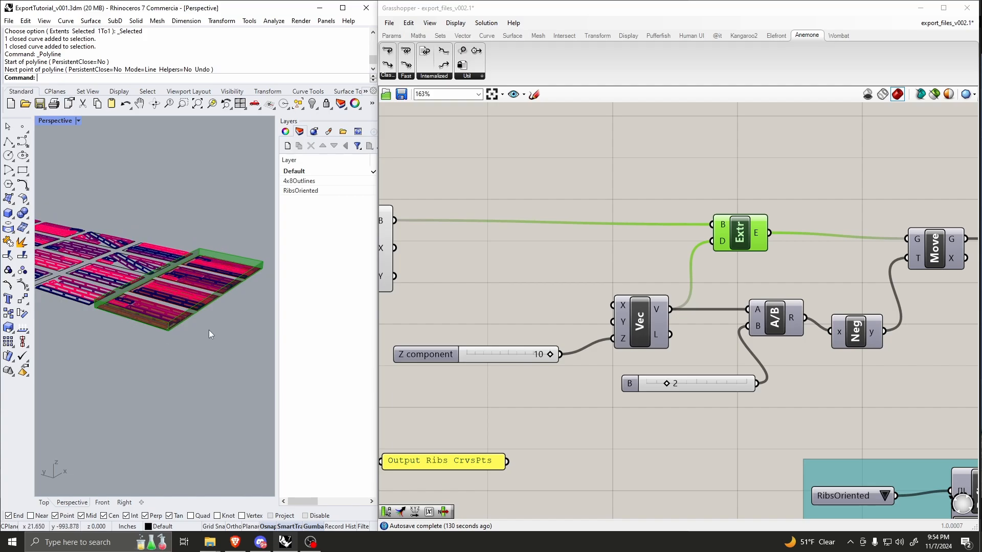
scroll(726, 236, down, 3)
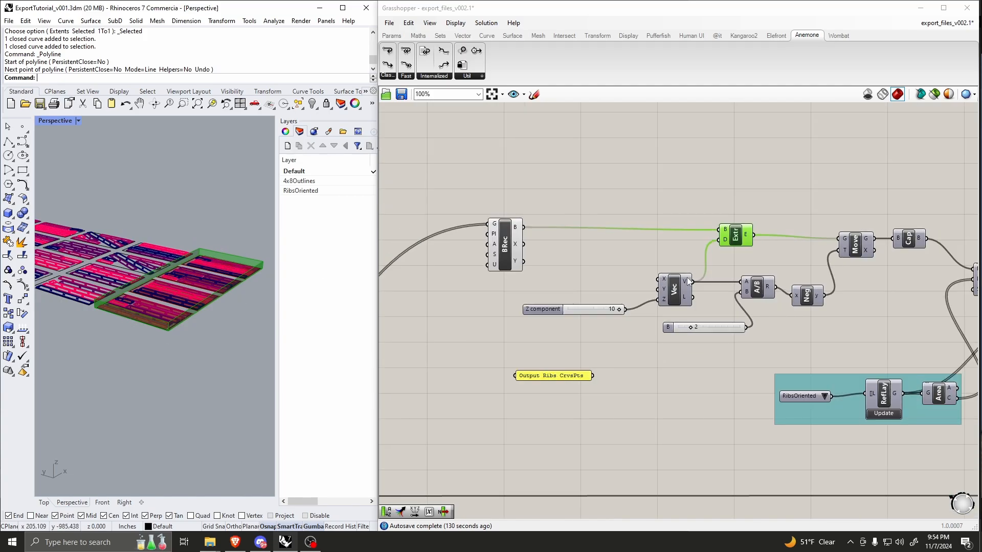
scroll(613, 313, up, 2)
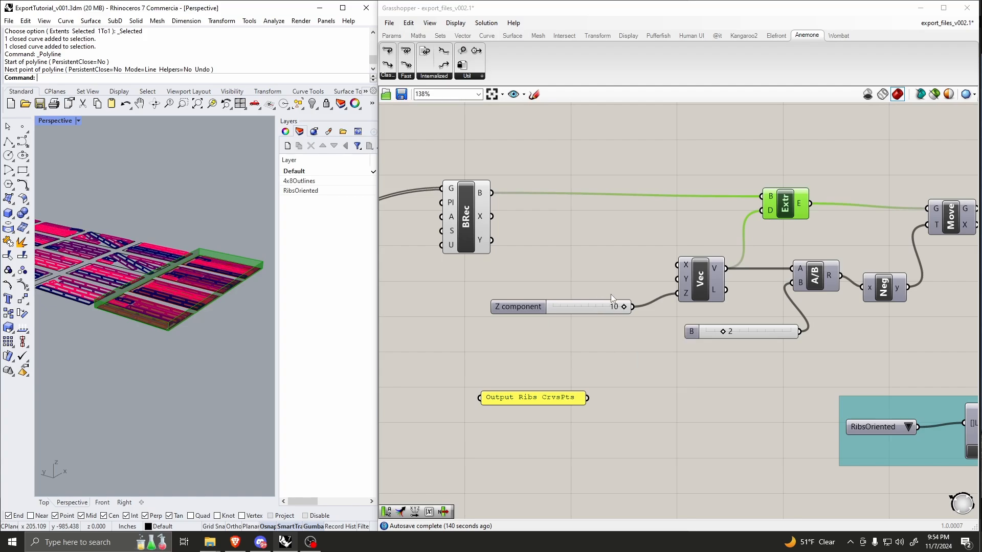
Step: Move the Z component slider slightly closer to the Vec component, level with its Z input
drag(587, 303, 605, 289)
right_drag(770, 255, 706, 261)
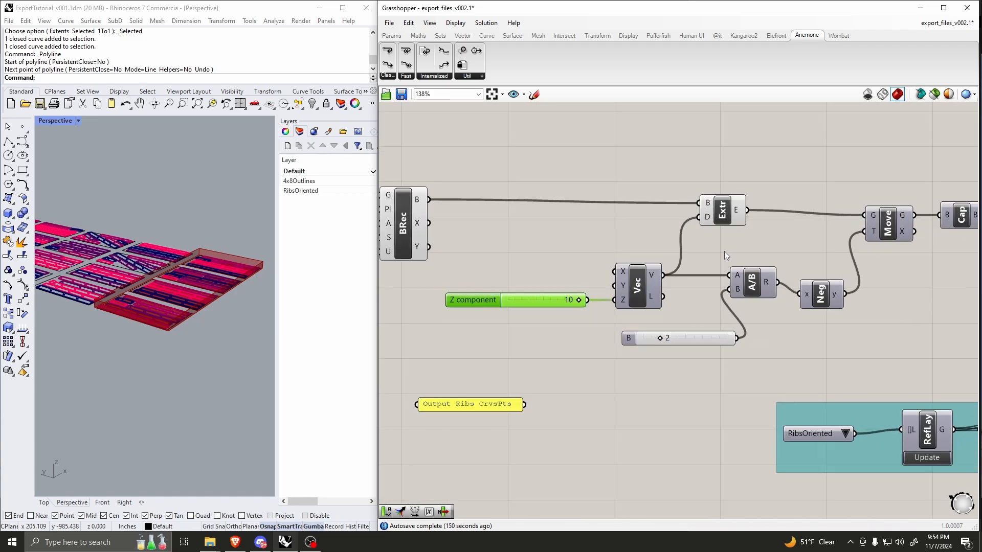
scroll(674, 251, down, 2)
right_drag(682, 243, 708, 218)
Step: Turn off the preview of the BRec and Extr components together
drag(759, 186, 488, 219)
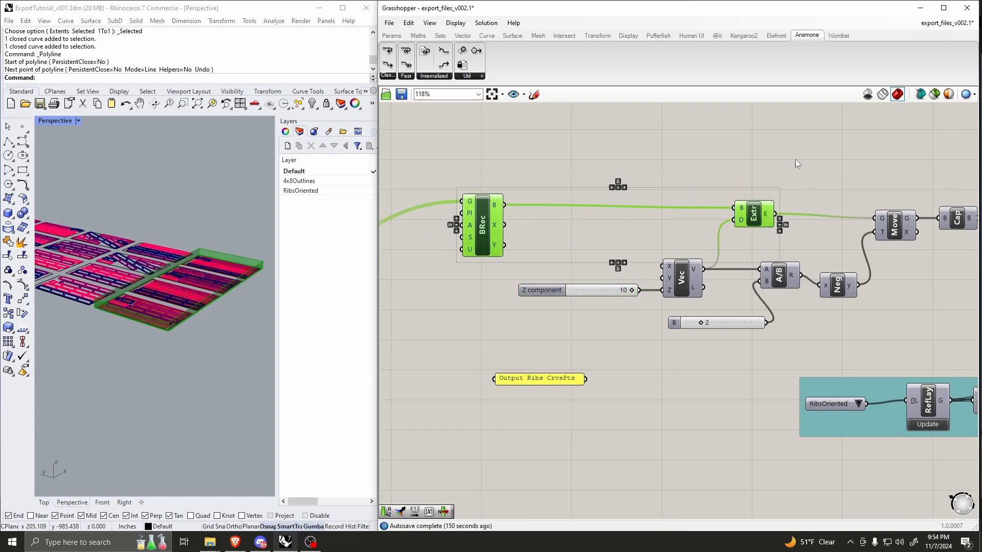
drag(791, 212, 491, 221)
middle_click(591, 204)
click(618, 180)
click(764, 165)
Step: Examine the chain from Vec through A/B, Neg and Move to Cap, and reposition the Z component slider slightly
right_drag(933, 226, 787, 210)
scroll(787, 211, up, 1)
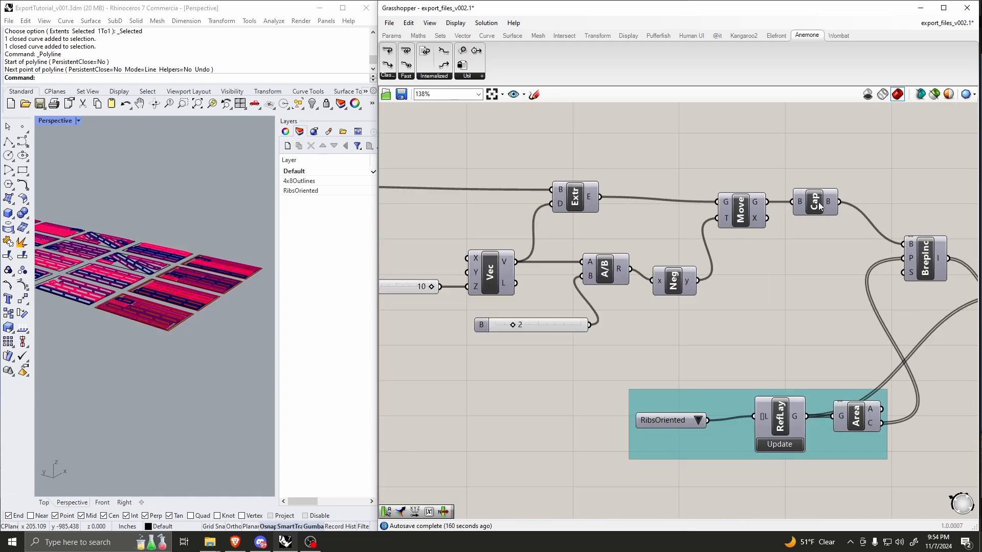
right_drag(470, 295, 541, 283)
scroll(541, 283, up, 1)
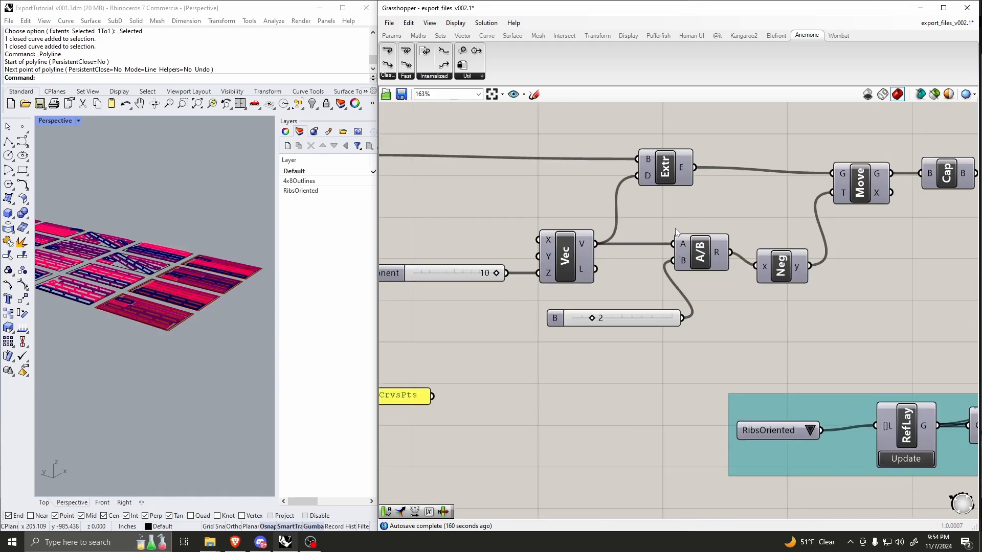
scroll(675, 228, down, 1)
drag(527, 274, 513, 259)
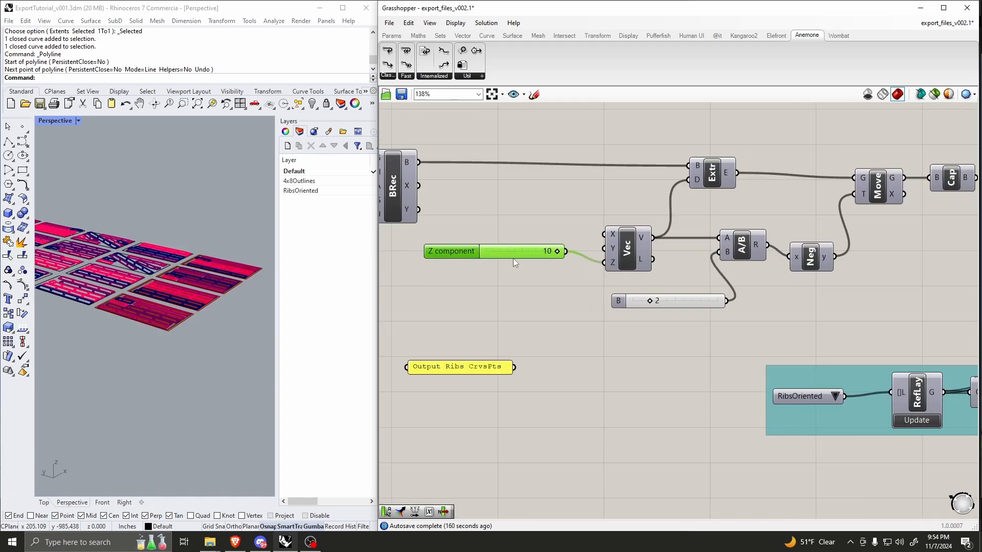
Step: Preview the Move component's shifted extrusion in the Rhino viewport and turn its preview off again
scroll(861, 204, down, 3)
scroll(835, 198, up, 3)
right_click(836, 198)
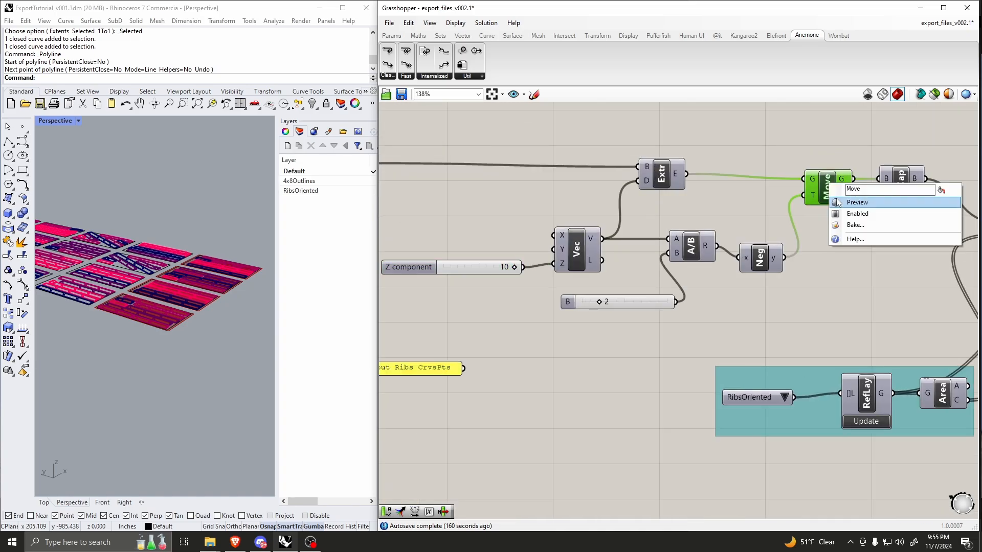
click(837, 201)
right_drag(206, 298, 178, 307)
right_click(820, 186)
click(825, 205)
Step: Preview the Cap component's closed box around the sheet row in Rhino and turn its preview off again
right_drag(903, 181, 859, 190)
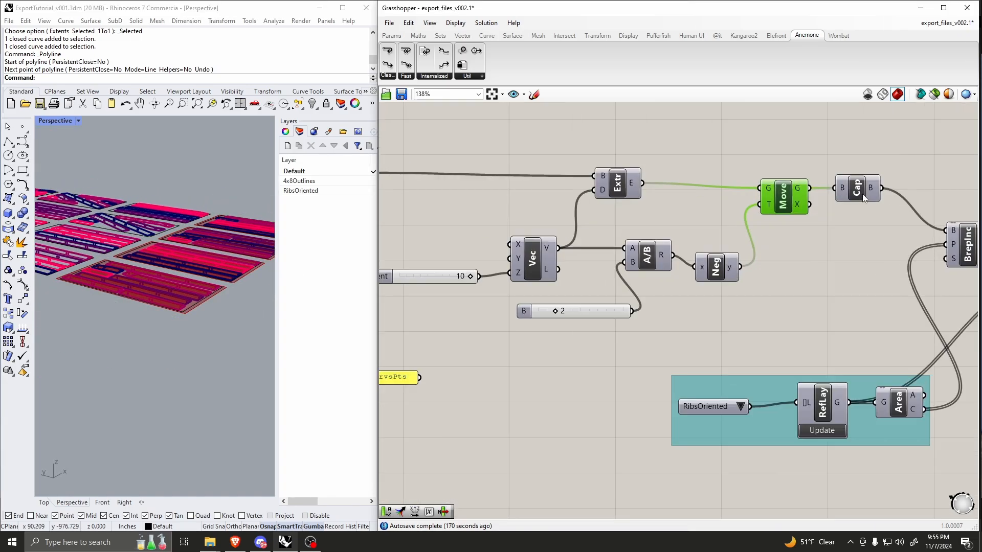
right_click(859, 191)
click(863, 211)
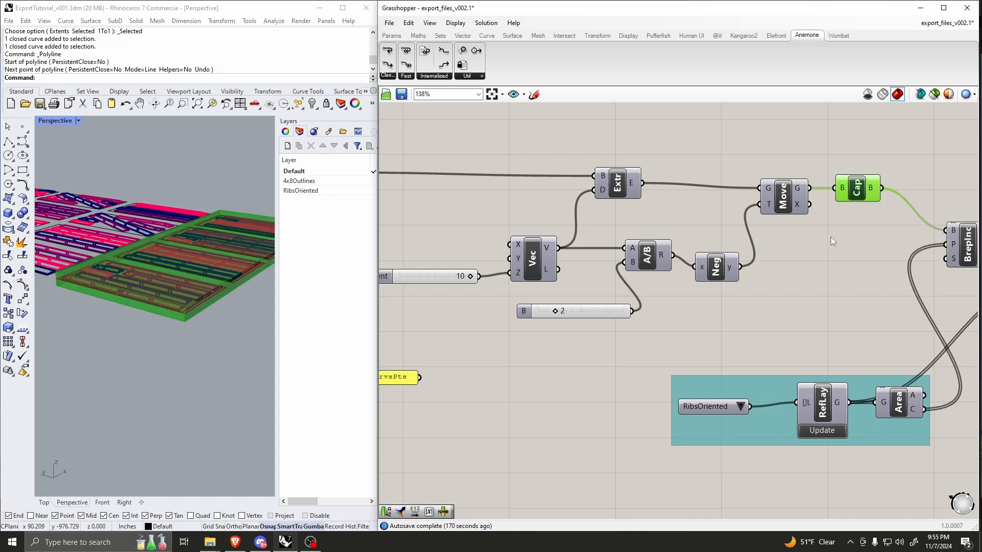
right_click(859, 190)
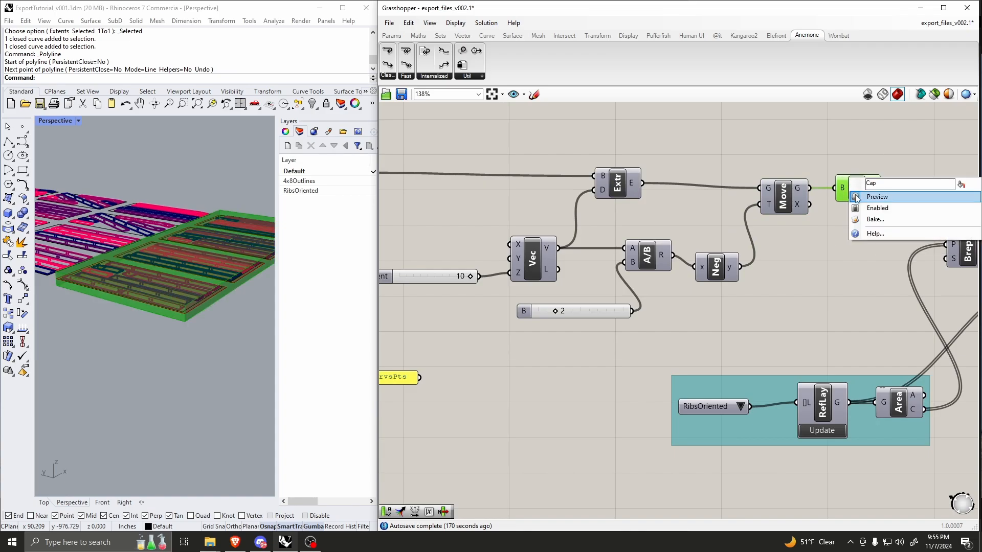
click(856, 194)
Step: Examine the Point In Brep component and how its B and P inputs are fed by Cap and the Area centroids
scroll(695, 198, down, 1)
right_drag(689, 199, 544, 181)
scroll(743, 215, up, 1)
right_drag(852, 253, 755, 238)
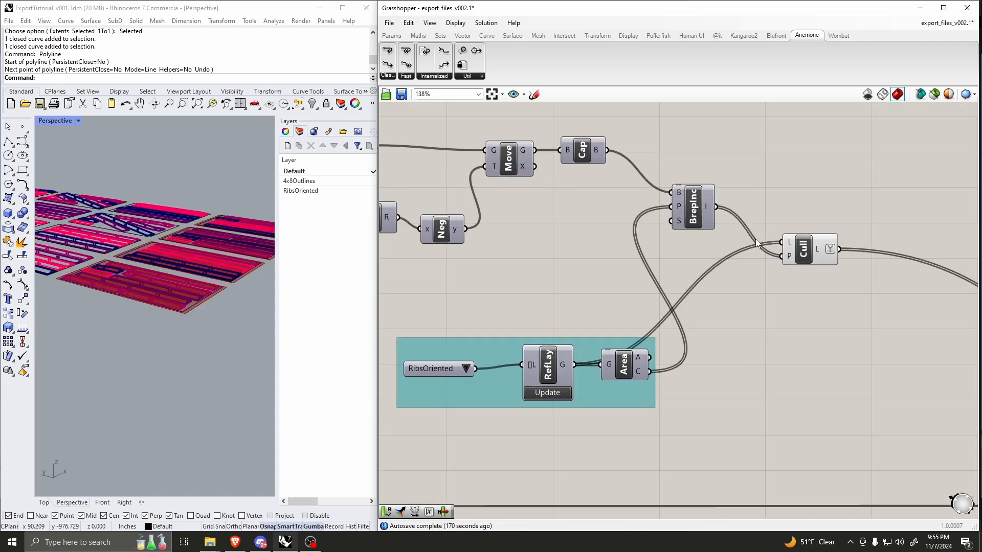
scroll(693, 214, up, 3)
click(694, 213)
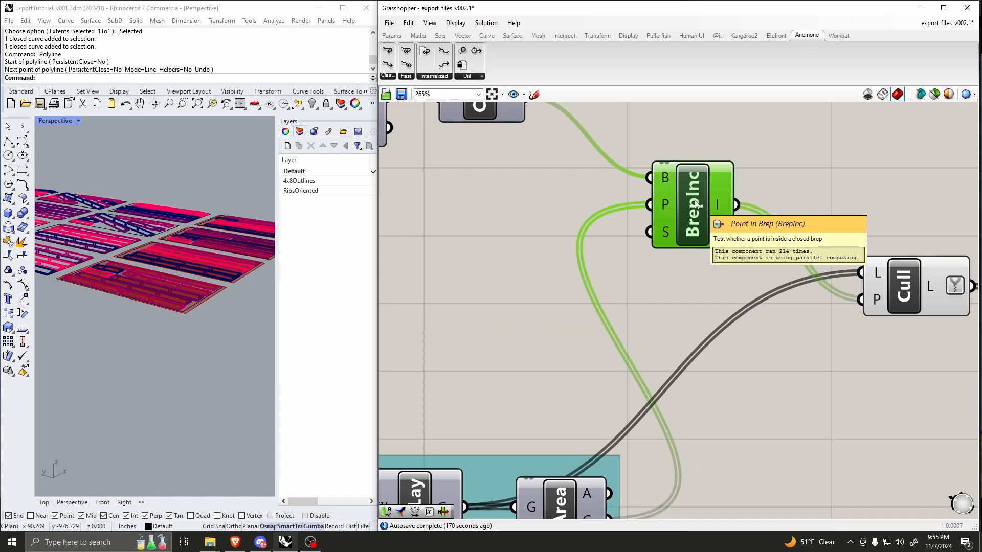
scroll(695, 204, down, 2)
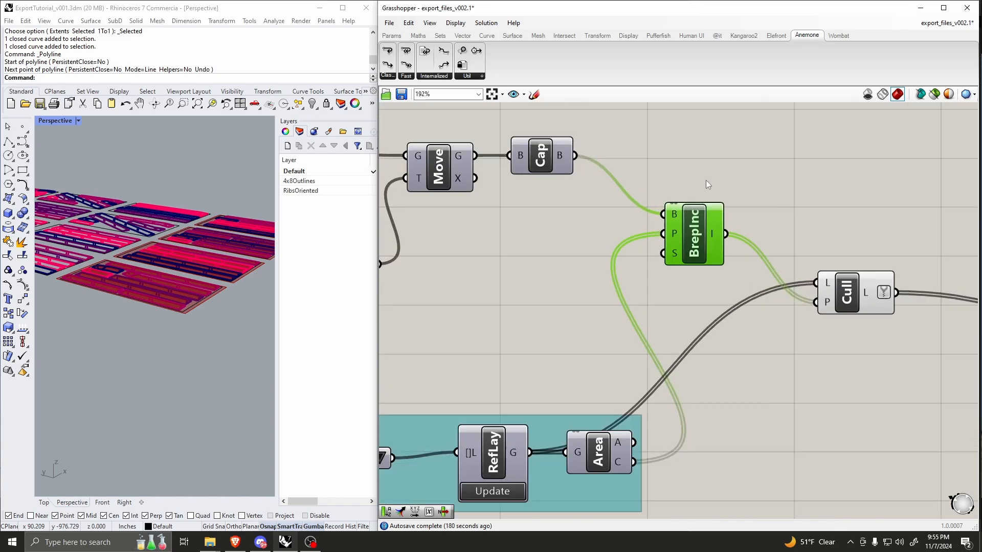
scroll(696, 230, down, 2)
Step: Turn on the Cap component's preview and inspect the closed boundary box around the sheet row in Rhino
scroll(596, 171, up, 3)
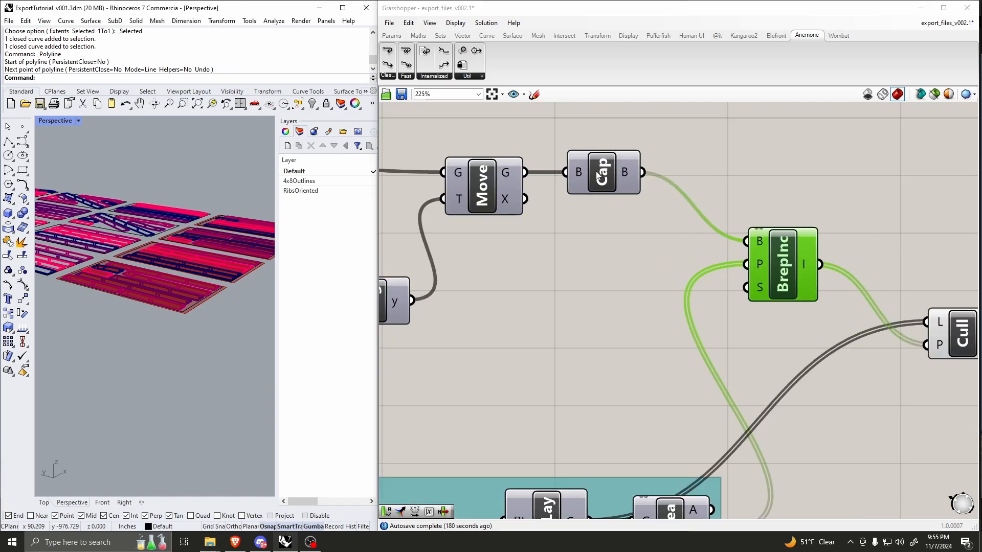
right_click(596, 171)
scroll(175, 262, down, 3)
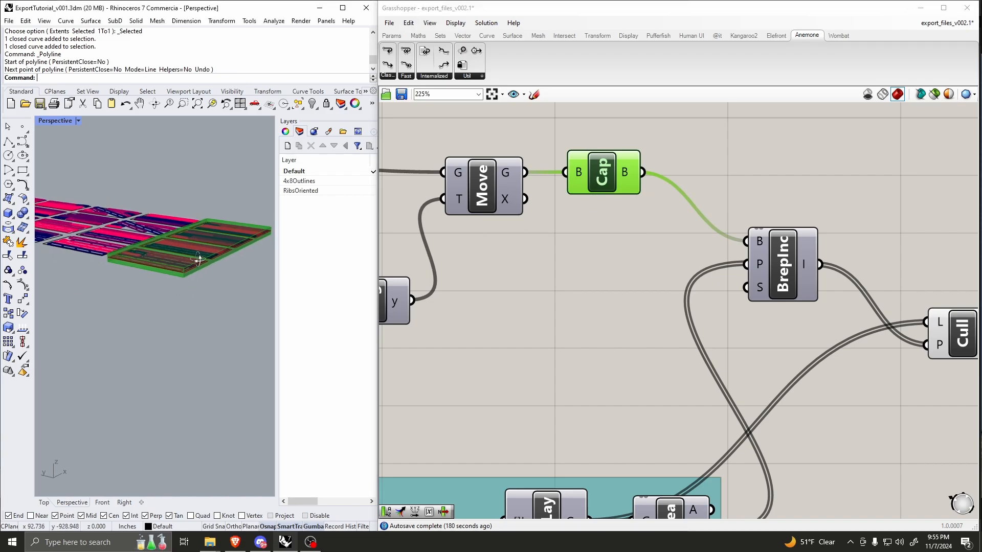
scroll(755, 250, down, 3)
Step: Move the RefLay component in the teal group slightly closer to the RibsOriented value list
scroll(650, 391, up, 5)
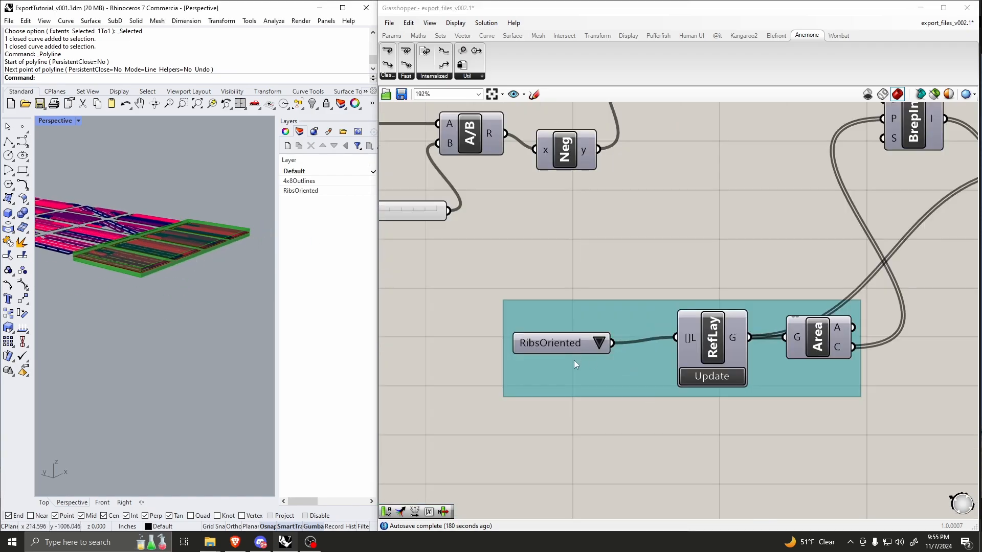
scroll(589, 320, down, 3)
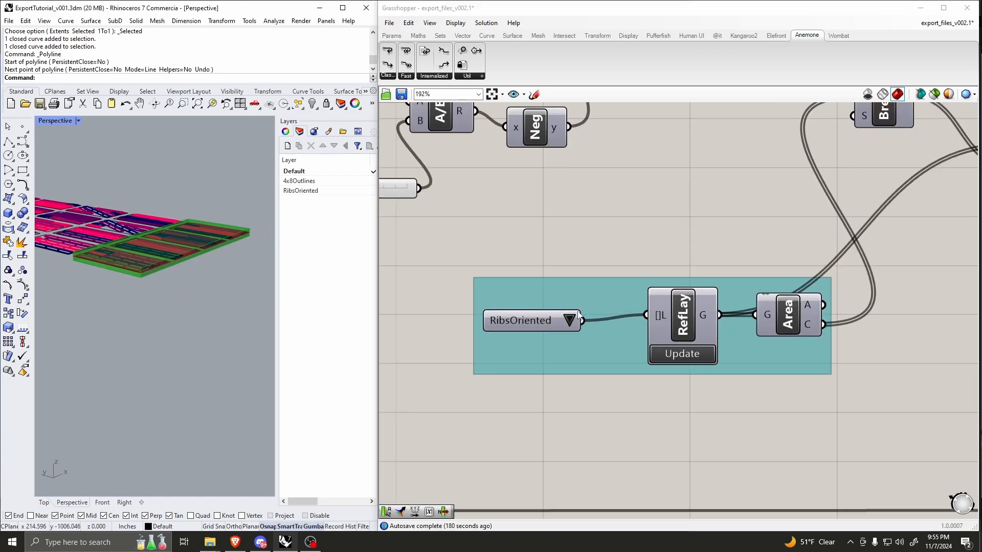
drag(675, 314, 648, 320)
Step: Select all objects on Rhino's RibsOriented layer to inspect them and clear the selection
click(299, 191)
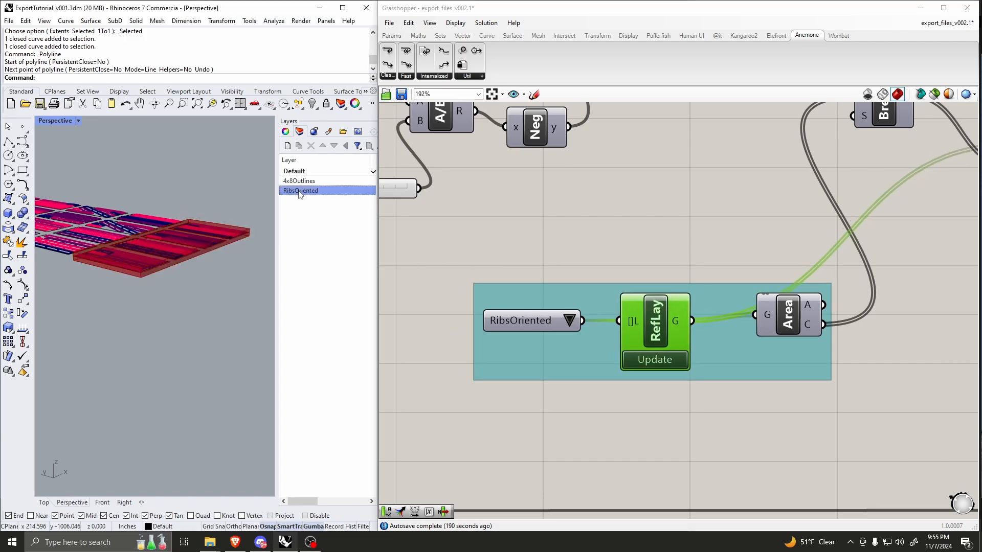
scroll(193, 258, down, 8)
right_click(314, 191)
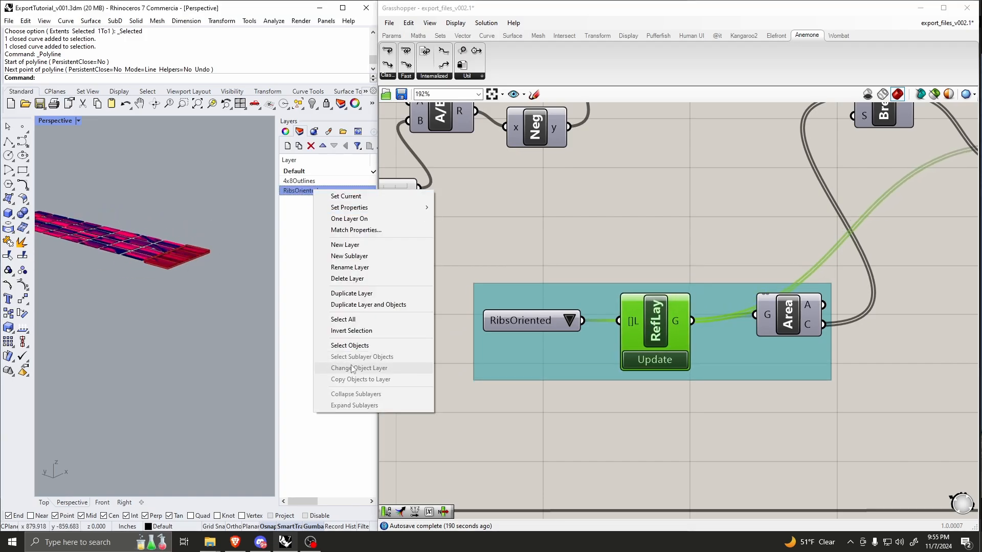
click(359, 345)
scroll(207, 297, up, 8)
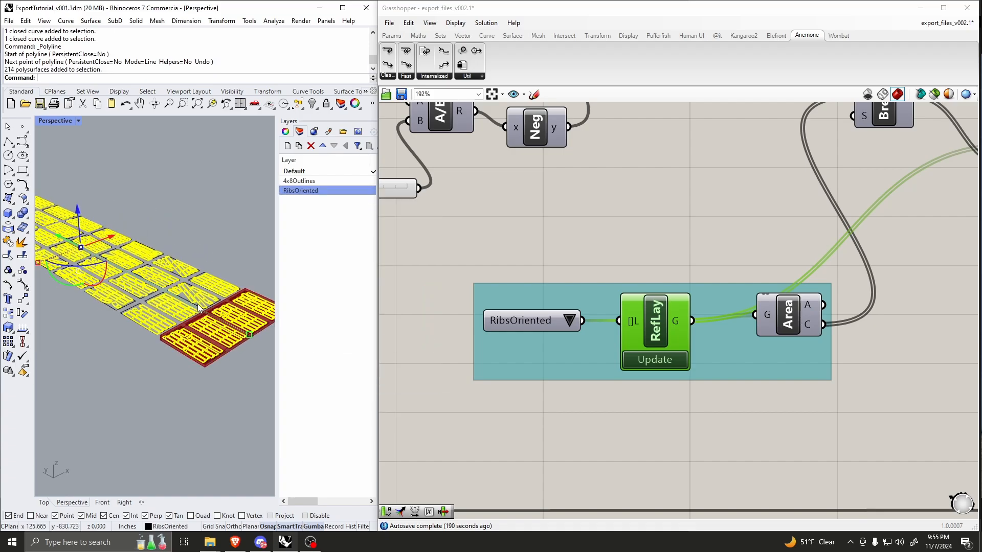
click(205, 215)
Step: Move the RibsOriented value list farther away from the RefLay component it feeds
scroll(685, 294, down, 3)
scroll(606, 303, up, 4)
drag(595, 317, 555, 317)
Step: Add a Reference by Layer component and place it above the existing RefLay in the teal group
double_click(541, 216)
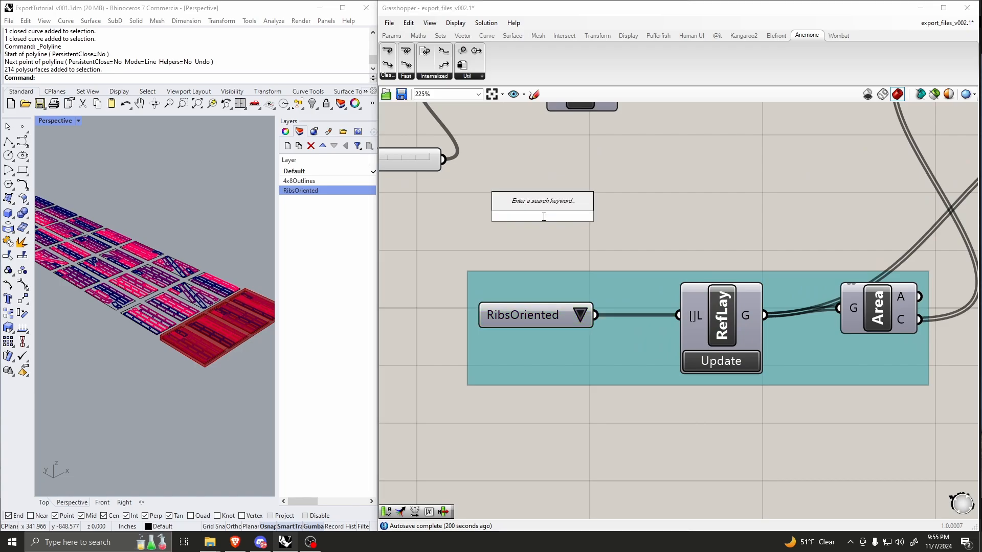
text(refla)
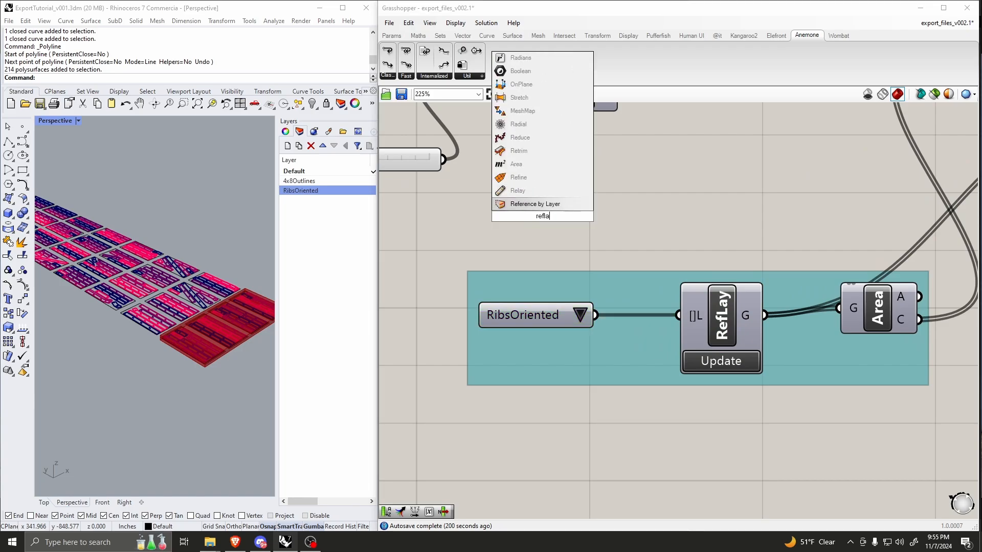
text(y)
key(Return)
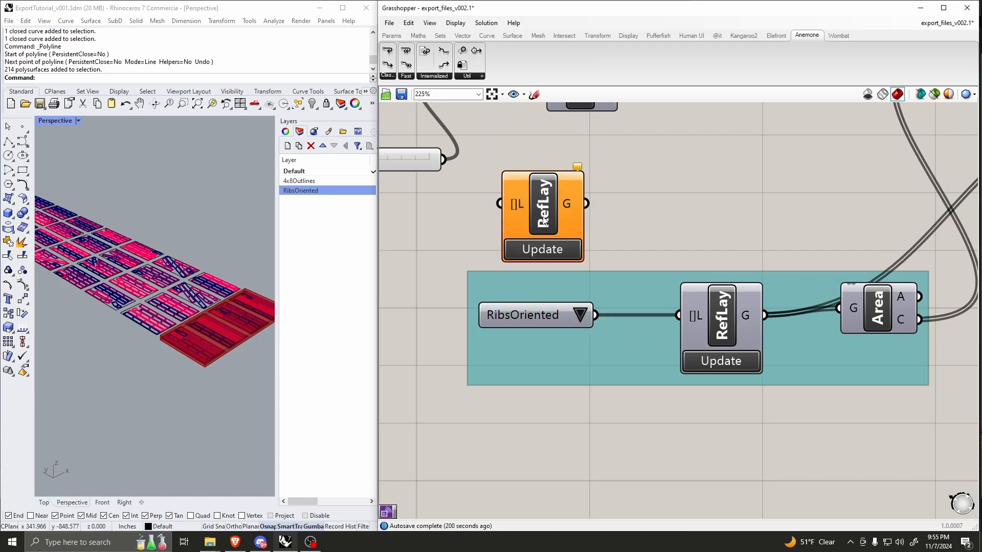
drag(551, 221, 726, 213)
click(531, 247)
Step: Add a Value List and connect it to the L input of the new RefLay component
double_click(487, 188)
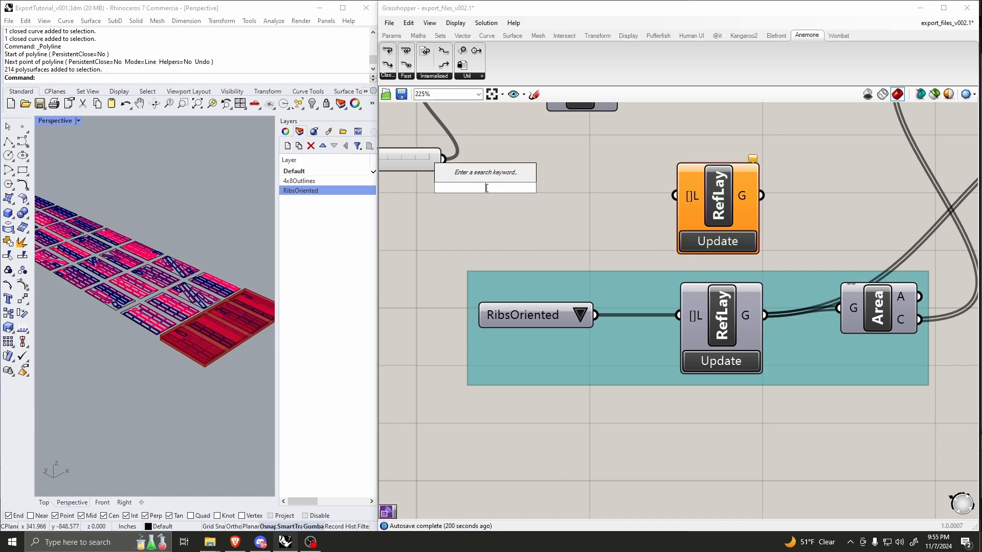
key(Escape)
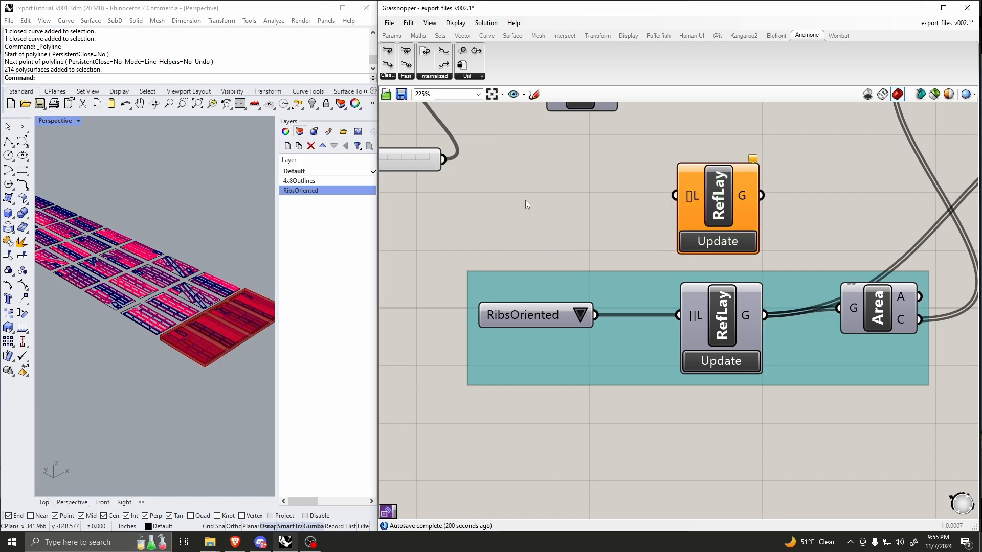
double_click(526, 203)
text(value )
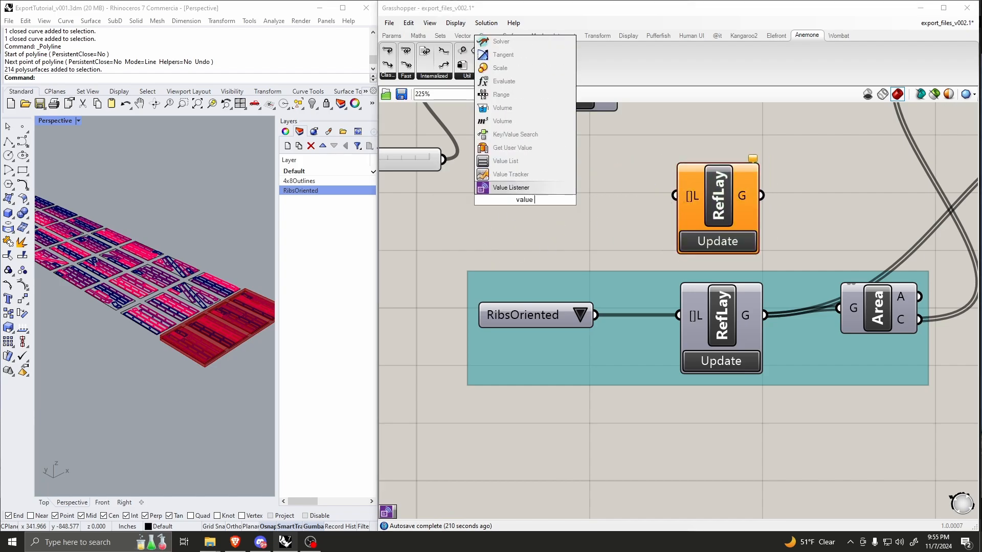
text(list)
key(Return)
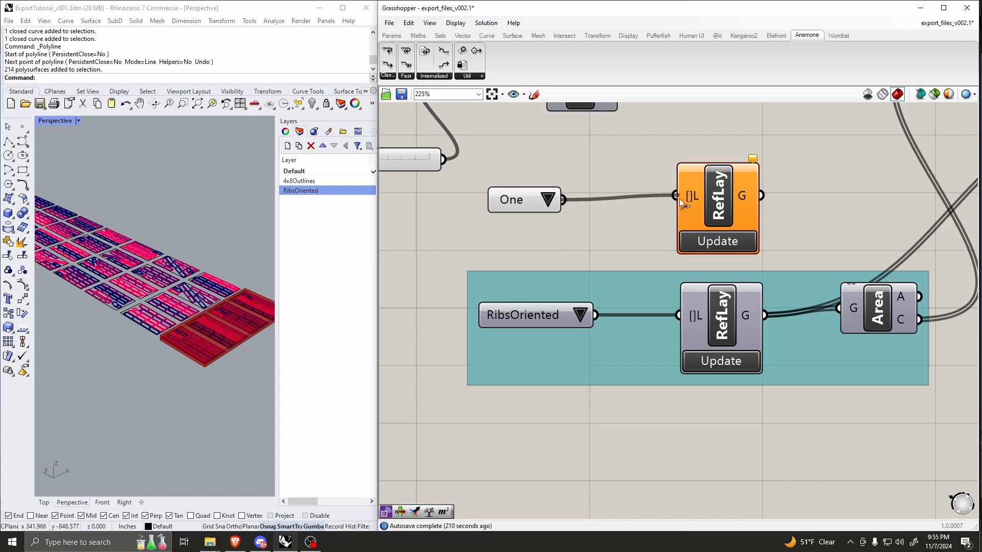
drag(679, 199, 679, 198)
drag(506, 199, 530, 196)
Step: Open the new value list's layer choices and compare them with the layers in Rhino
click(569, 194)
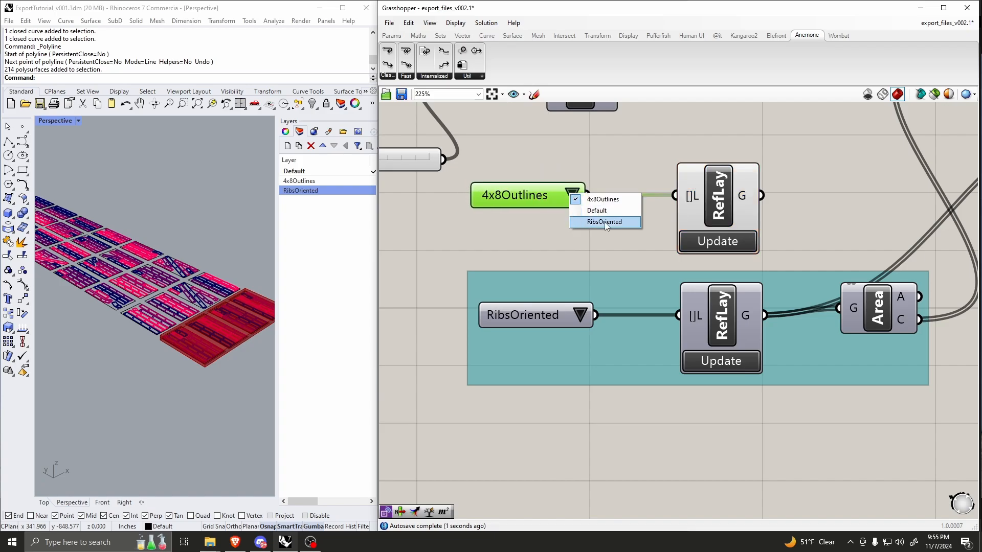
click(314, 192)
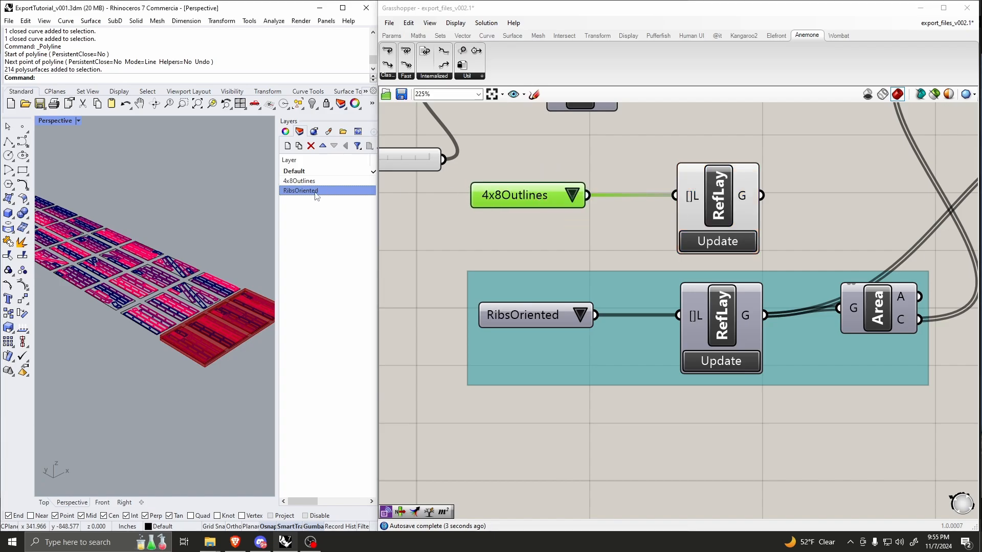
click(599, 155)
Step: Delete the demonstration value list and RefLay component above the teal group
scroll(555, 211, down, 2)
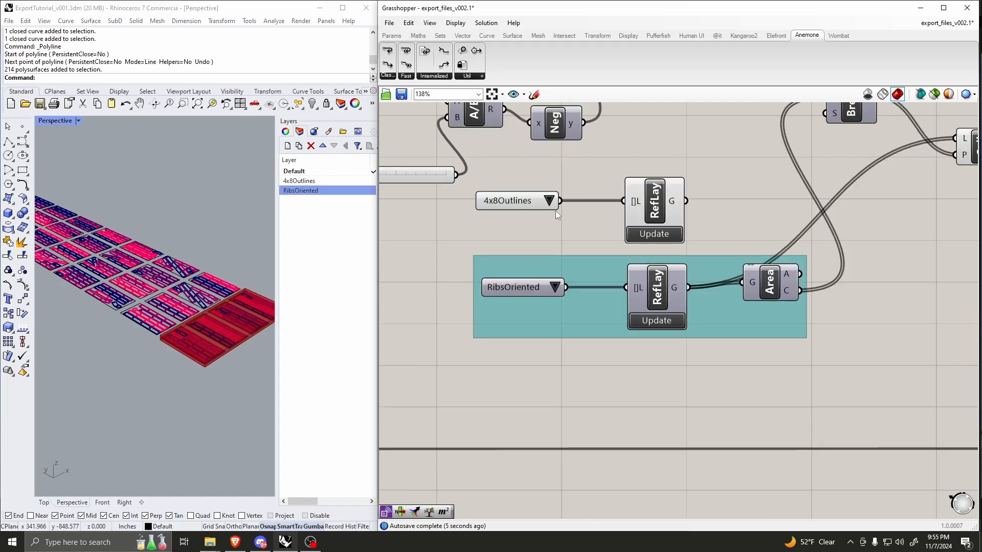
scroll(626, 197, up, 2)
drag(718, 173, 465, 209)
key(Delete)
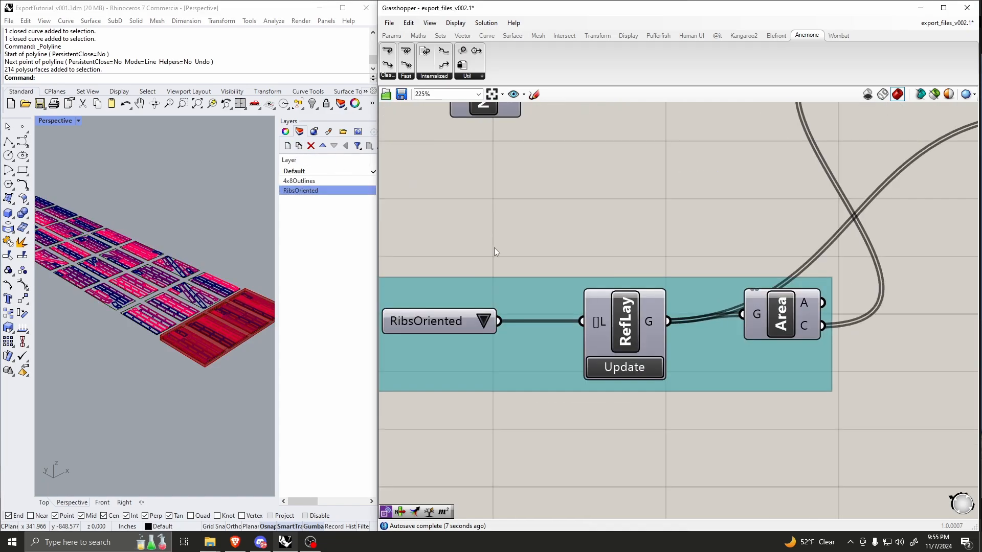
Step: Move the Area component slightly down from the wire between RefLay and Cull
scroll(494, 247, down, 2)
scroll(634, 271, up, 2)
drag(657, 295, 649, 333)
Step: Preview the Area component's centroid points on the ribs in Rhino and turn its preview off again
scroll(657, 341, down, 1)
scroll(658, 346, up, 1)
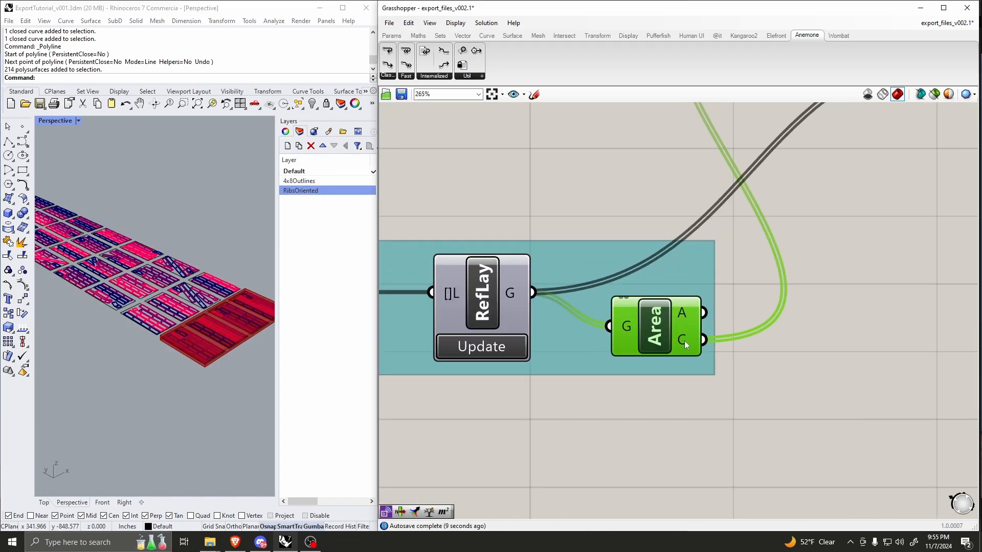
mouse_move(684, 341)
right_click(648, 332)
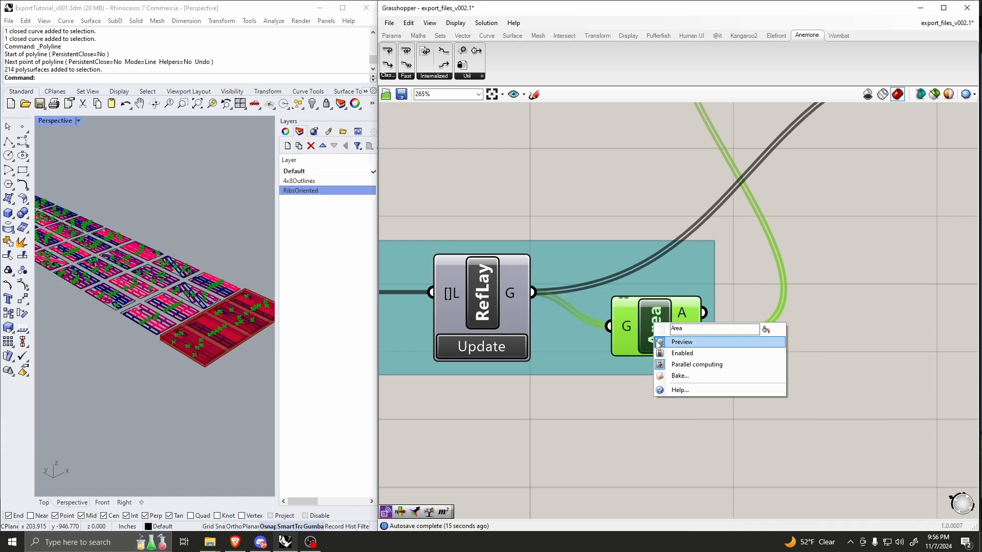
click(674, 341)
Step: Move the Point In Brep component up toward Cull, and shift the Cull component slightly away from it
scroll(675, 342, down, 2)
scroll(694, 212, up, 2)
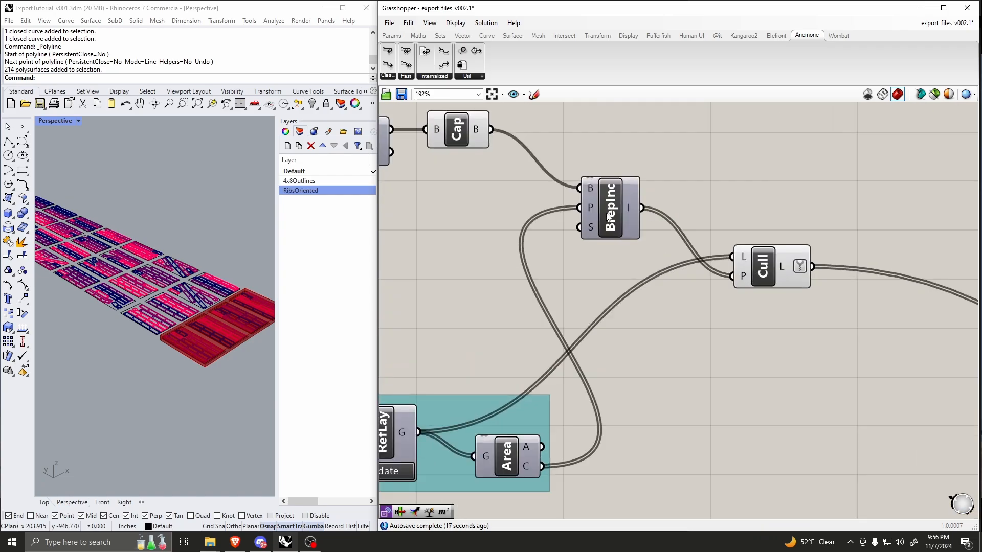
drag(620, 212, 645, 196)
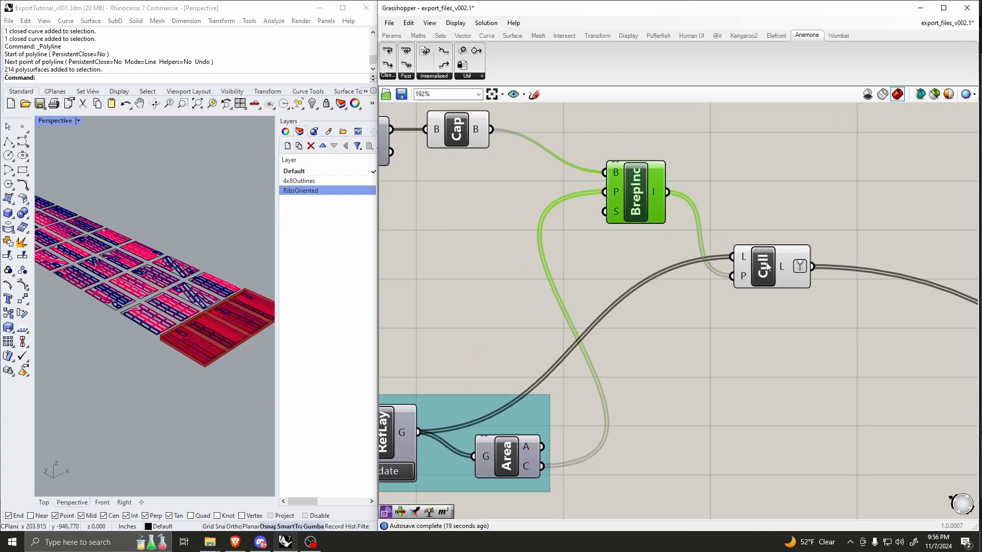
drag(774, 263, 791, 253)
drag(791, 252, 780, 254)
Step: Turn off the preview of the Cap and Point In Brep components together
scroll(760, 241, down, 3)
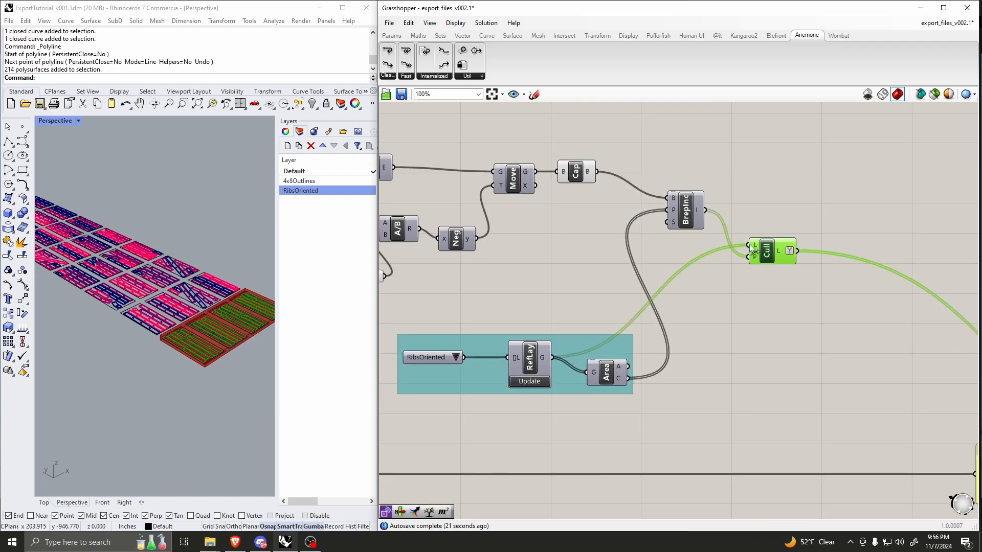
scroll(723, 233, up, 2)
drag(684, 138, 584, 189)
middle_click(610, 176)
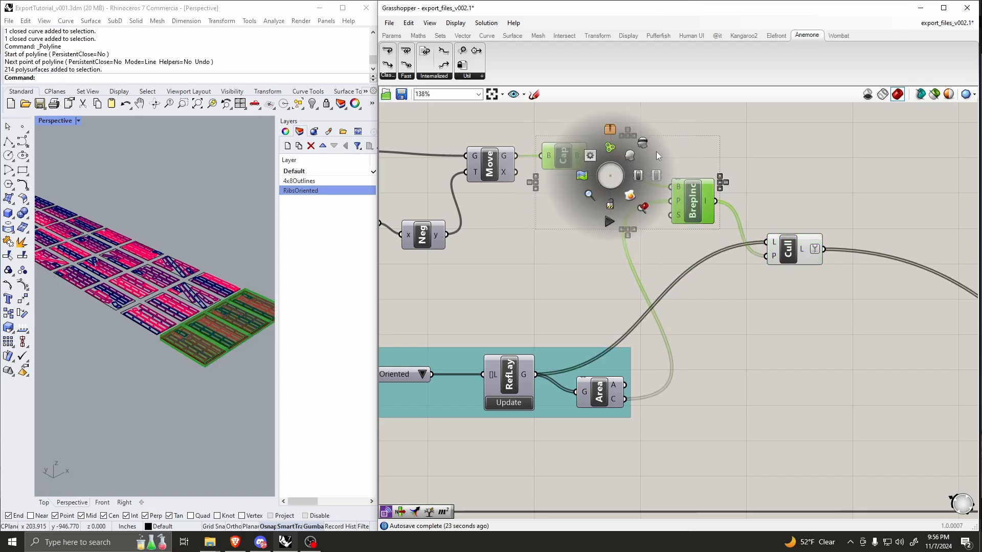
click(655, 151)
click(654, 141)
Step: Highlight the Cull component and examine in Rhino which ribs it keeps inside the sheet row boundary
right_drag(736, 228, 690, 207)
scroll(691, 207, up, 1)
drag(744, 232, 755, 234)
scroll(171, 327, down, 5)
scroll(176, 332, up, 5)
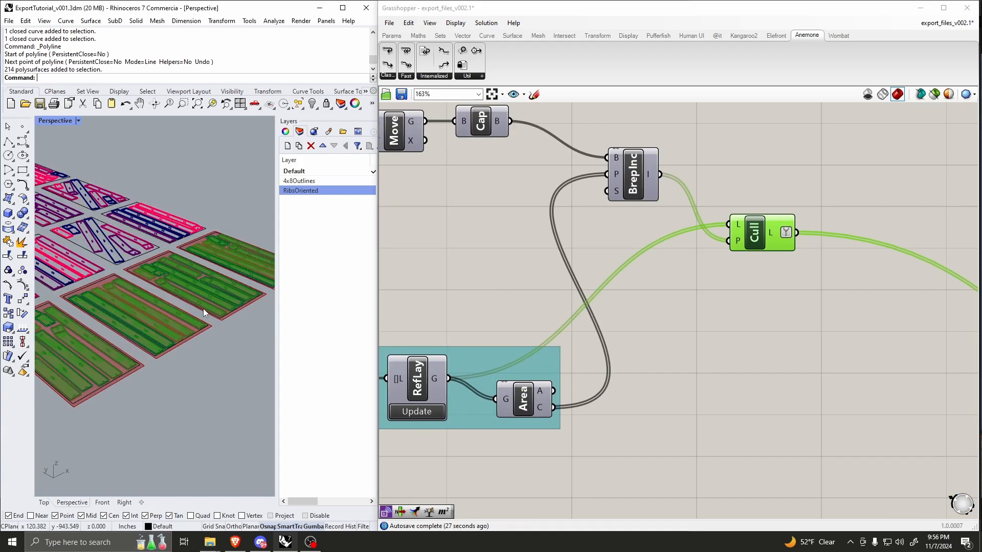
scroll(78, 307, down, 3)
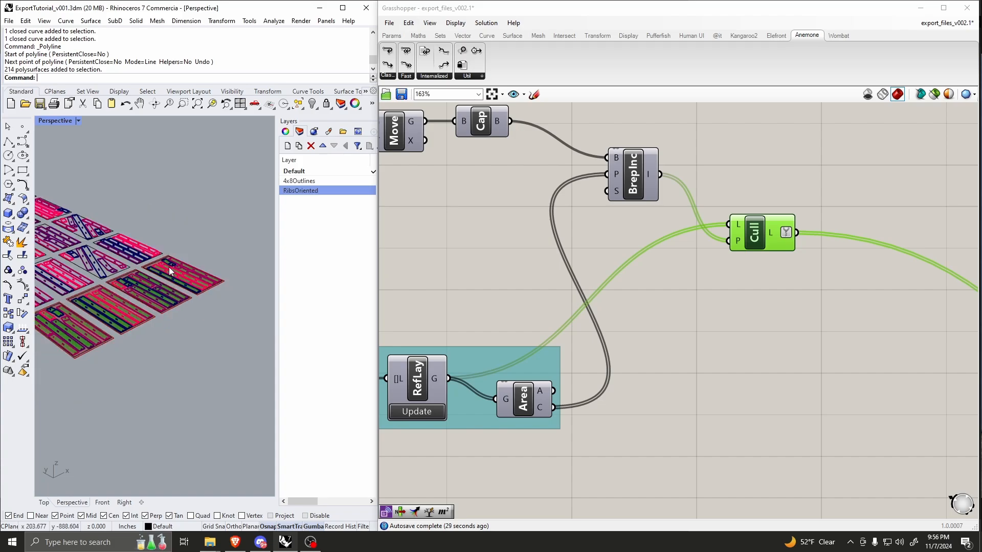
scroll(223, 271, down, 5)
scroll(161, 288, up, 5)
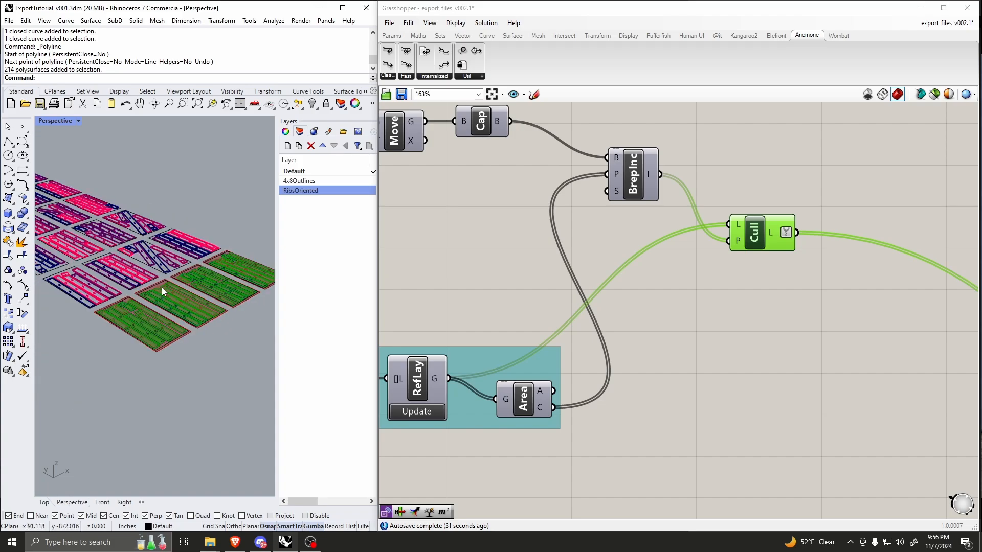
scroll(180, 290, up, 5)
scroll(194, 293, down, 6)
scroll(666, 232, down, 3)
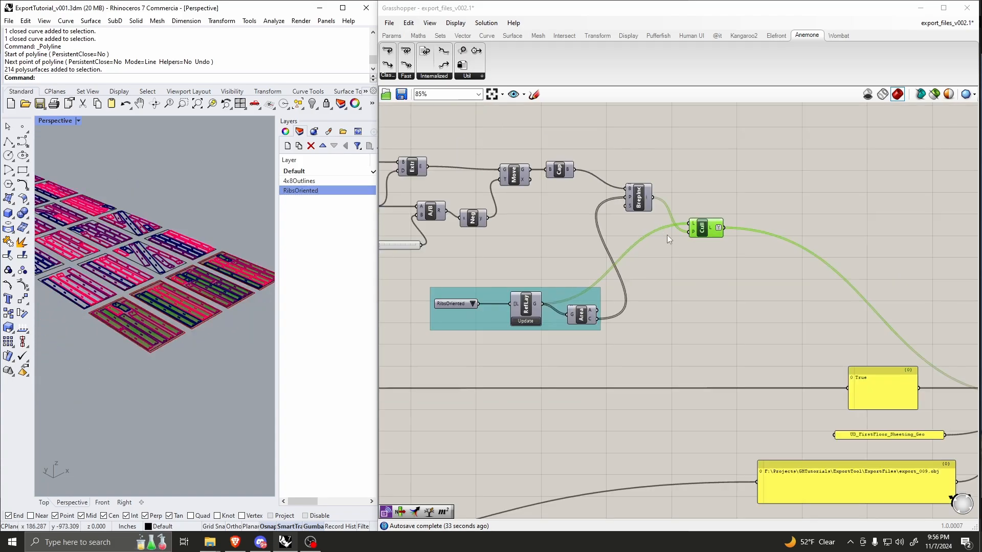
Step: Turn off the preview of the Cull component
scroll(741, 230, up, 1)
drag(740, 195, 664, 242)
middle_click(705, 225)
click(734, 207)
scroll(679, 216, down, 2)
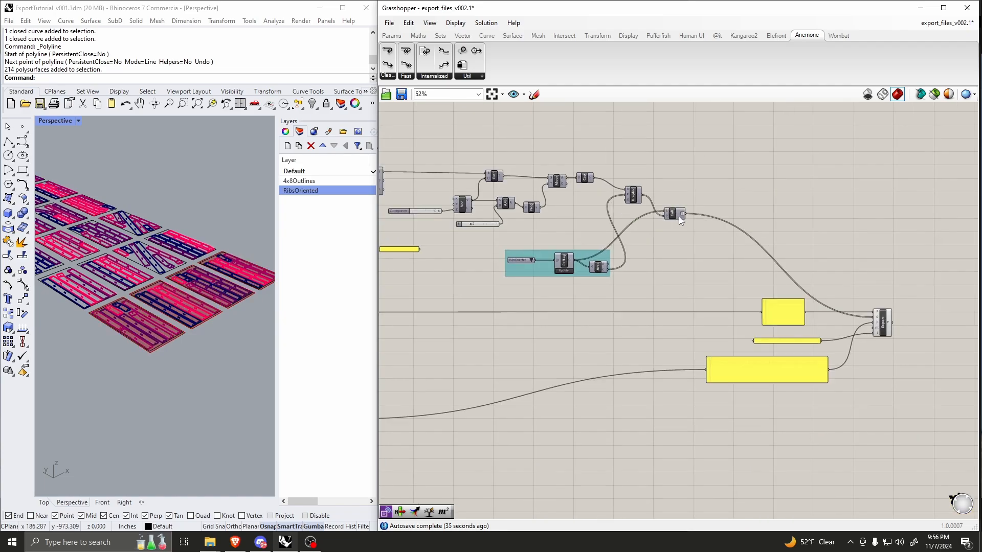
Step: Turn the Cull component's preview on to show the kept ribs in Rhino, and turn it off again
scroll(695, 219, up, 3)
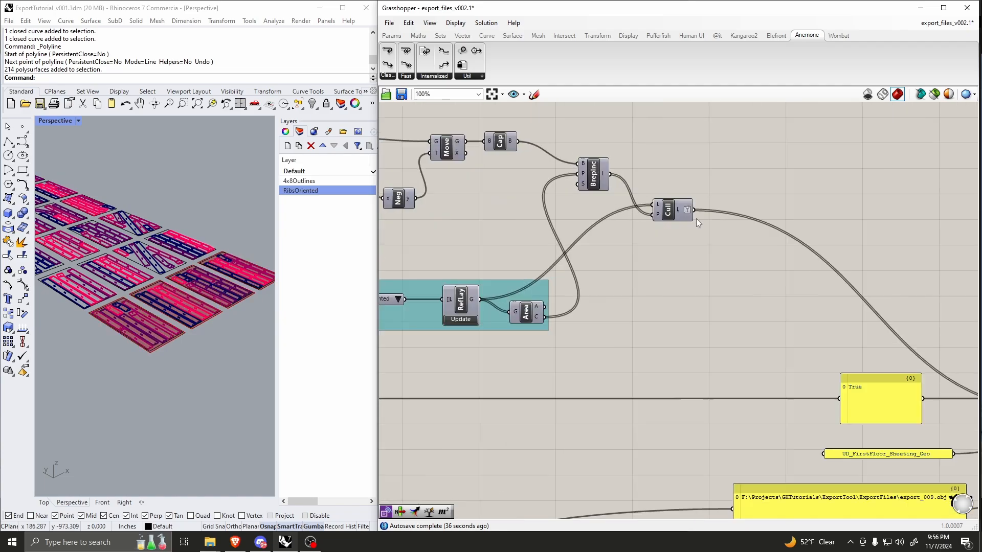
right_click(665, 214)
click(671, 226)
right_click(664, 210)
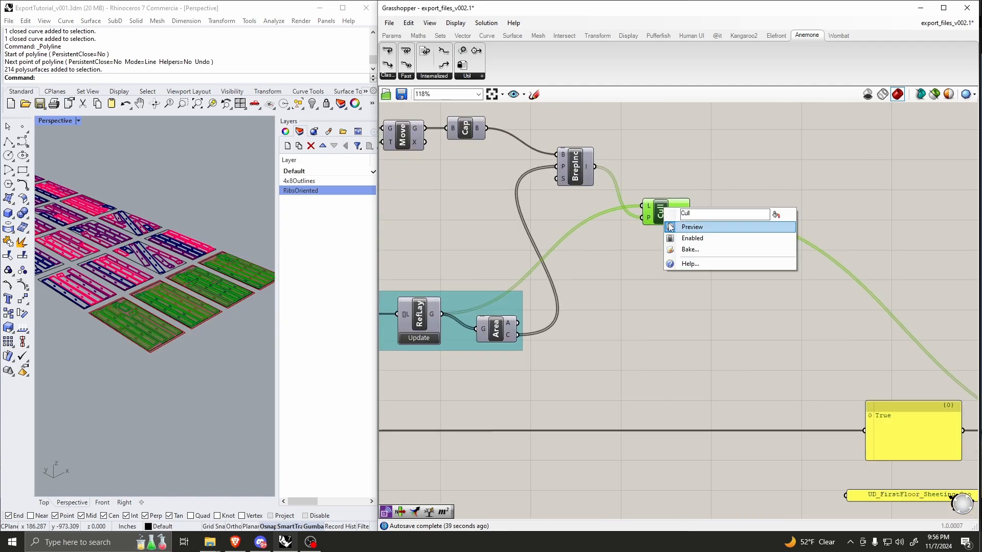
click(671, 226)
Step: Select the Export component and examine its inputs together with the True, layer name and file path panels feeding it
scroll(734, 210, down, 3)
scroll(508, 278, up, 1)
scroll(518, 276, down, 2)
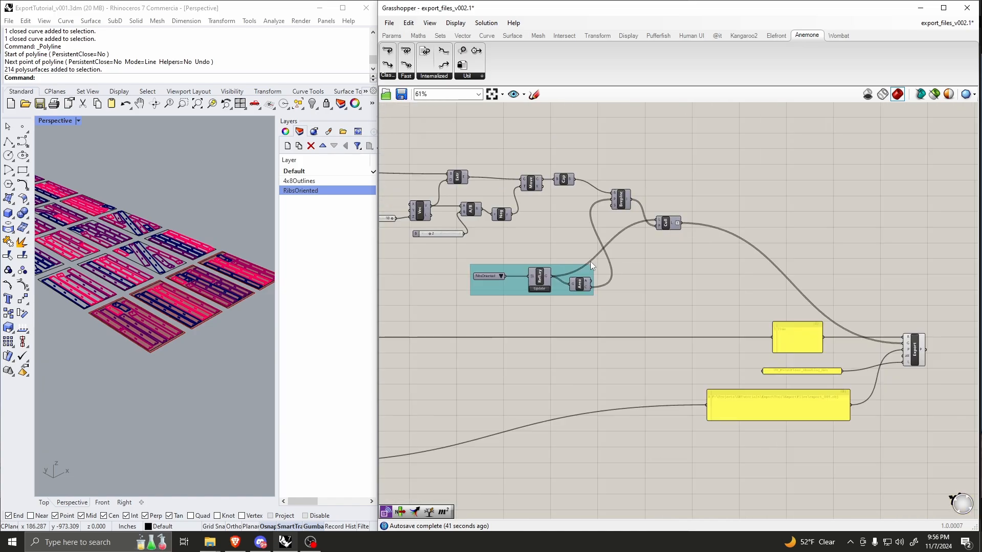
scroll(798, 338, up, 4)
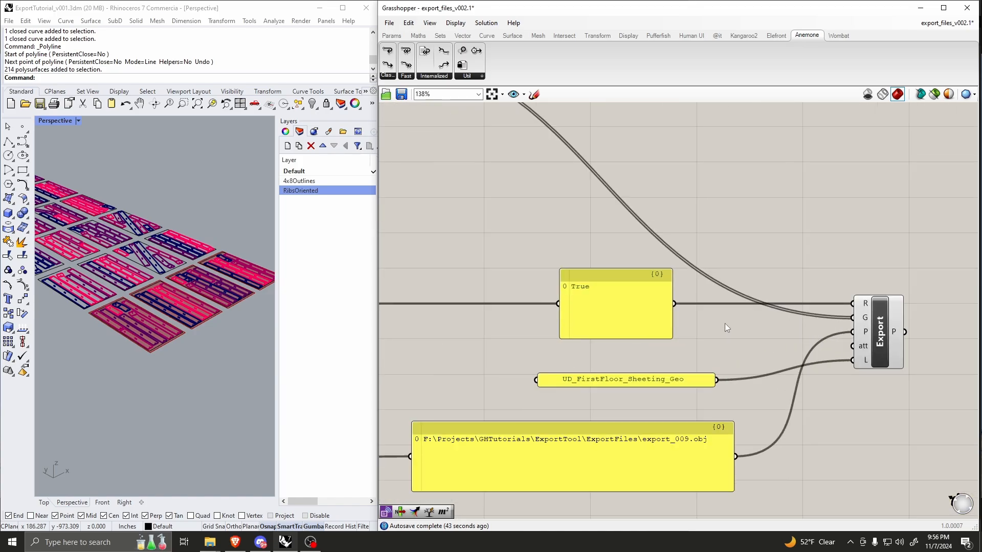
right_drag(739, 301, 687, 272)
scroll(824, 317, up, 4)
click(809, 306)
scroll(603, 273, down, 2)
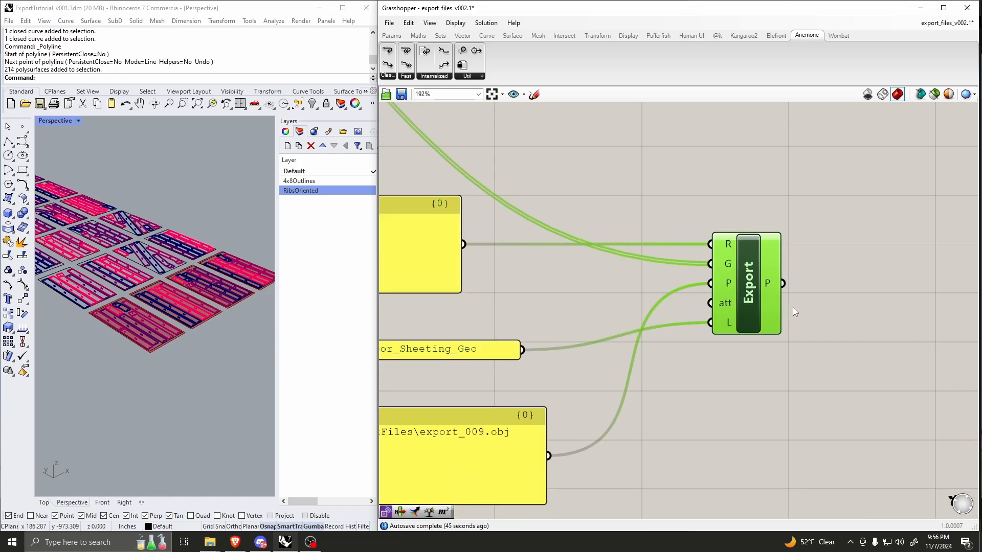
scroll(812, 295, down, 1)
scroll(793, 296, down, 3)
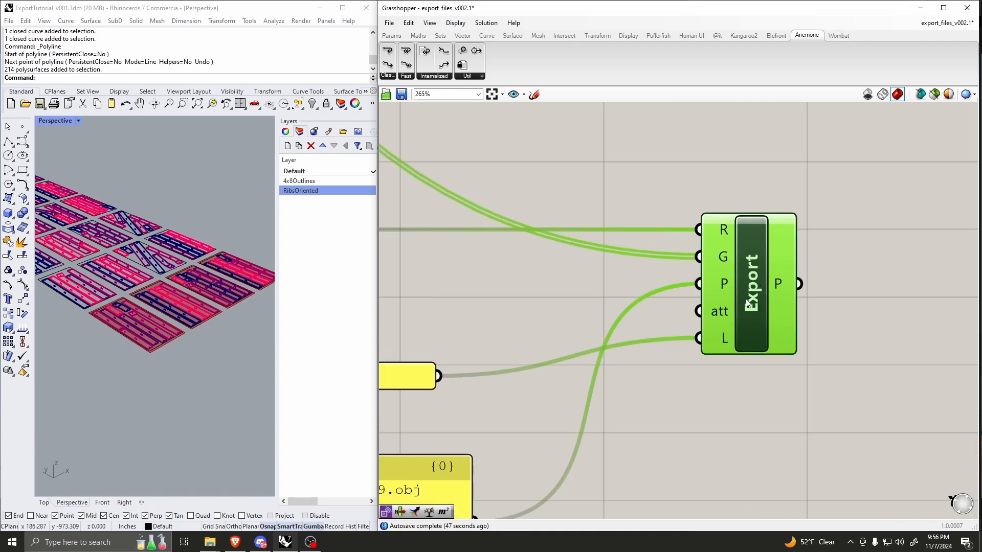
scroll(623, 332, up, 3)
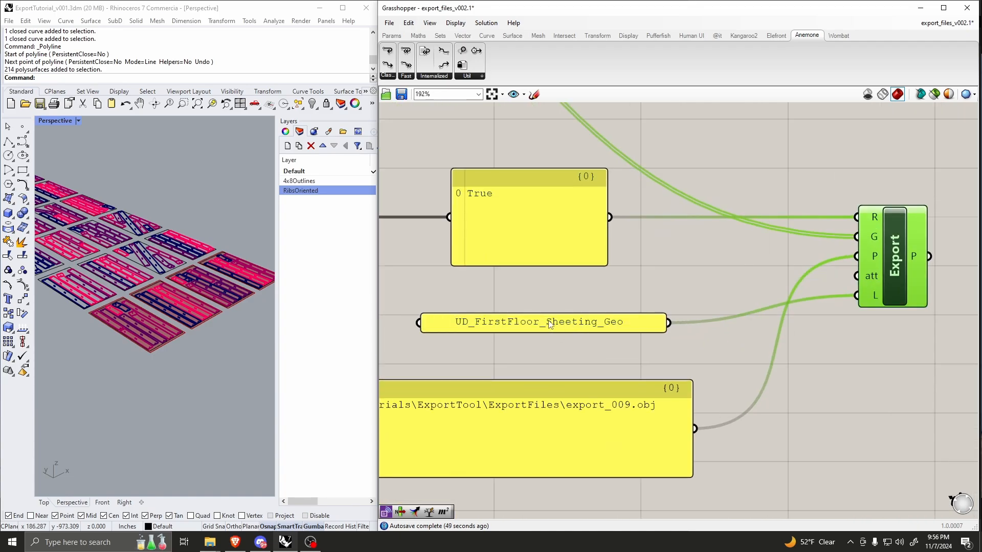
Step: Delete the UD_FirstFloor_Sheeting_Geo panel that feeds the Export component's L input
mouse_move(875, 303)
drag(697, 287, 571, 332)
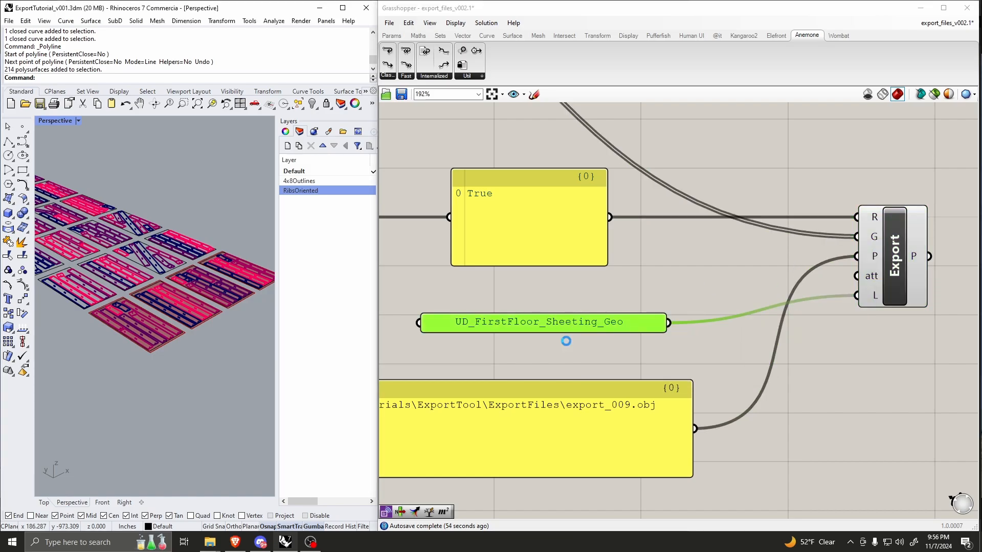
key(Delete)
scroll(631, 287, down, 2)
scroll(761, 256, up, 2)
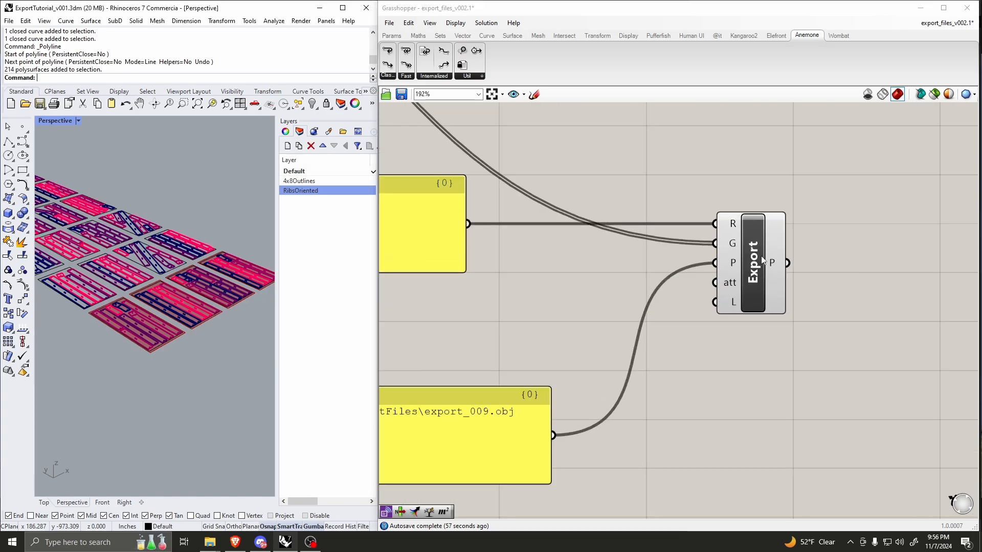
click(745, 299)
Step: Turn on the preview of the Cull component
scroll(746, 283, down, 3)
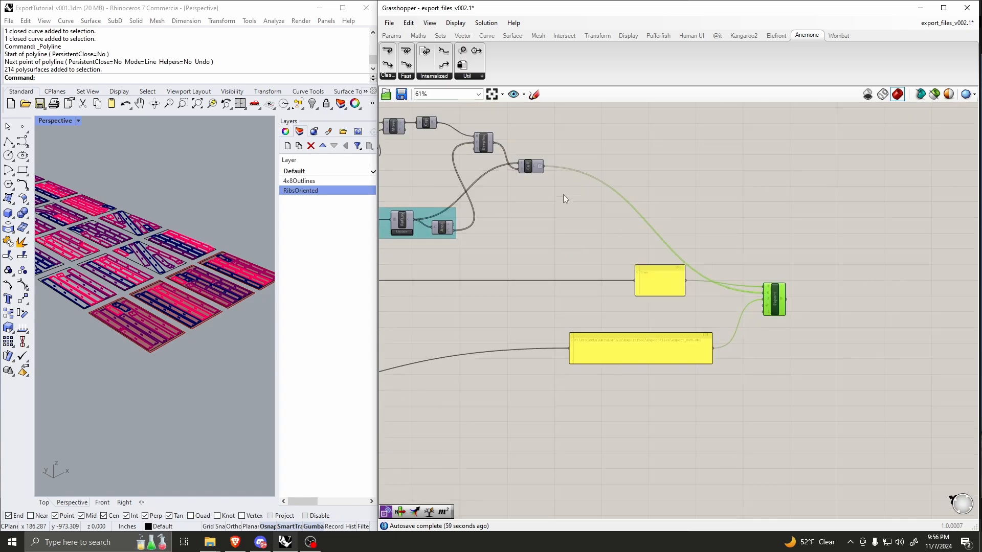
scroll(563, 195, up, 2)
click(532, 161)
right_click(533, 160)
click(536, 179)
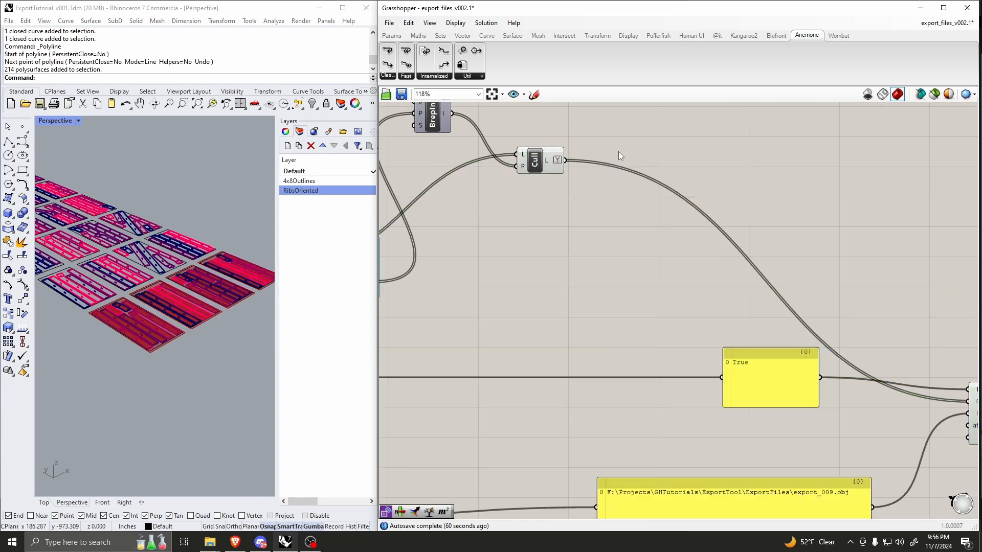
Step: Compare the Cull component's output list with the data arriving at the Export component's G input
mouse_move(550, 163)
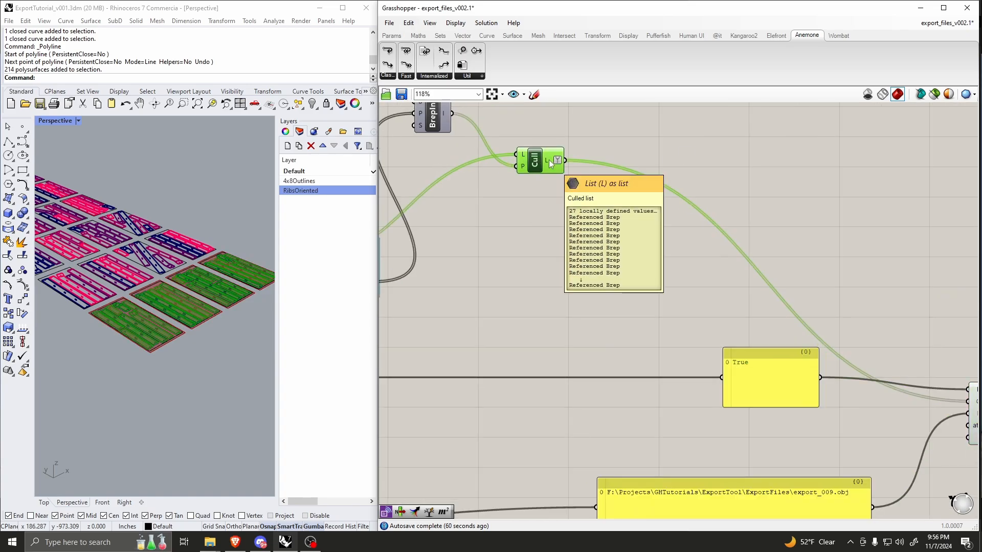
scroll(787, 278, up, 5)
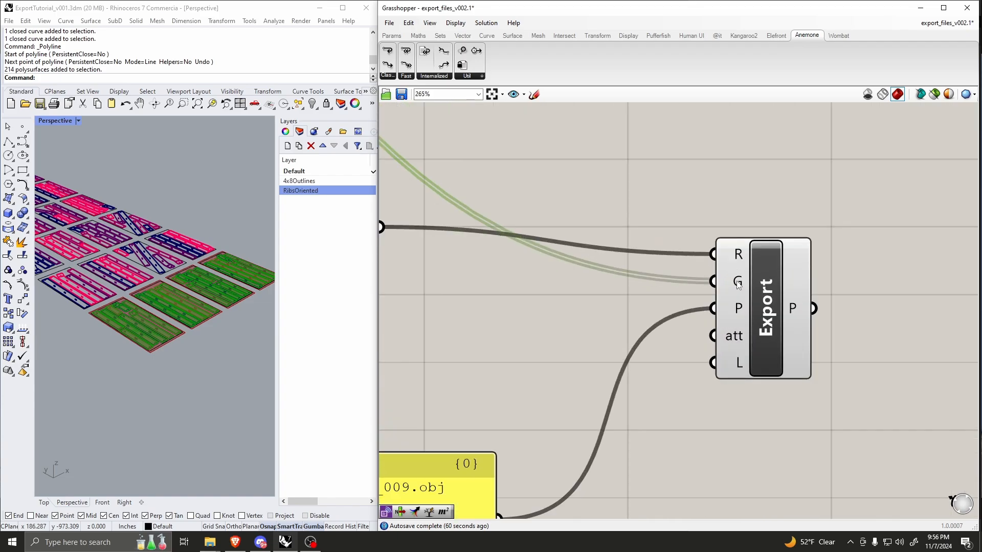
mouse_move(740, 285)
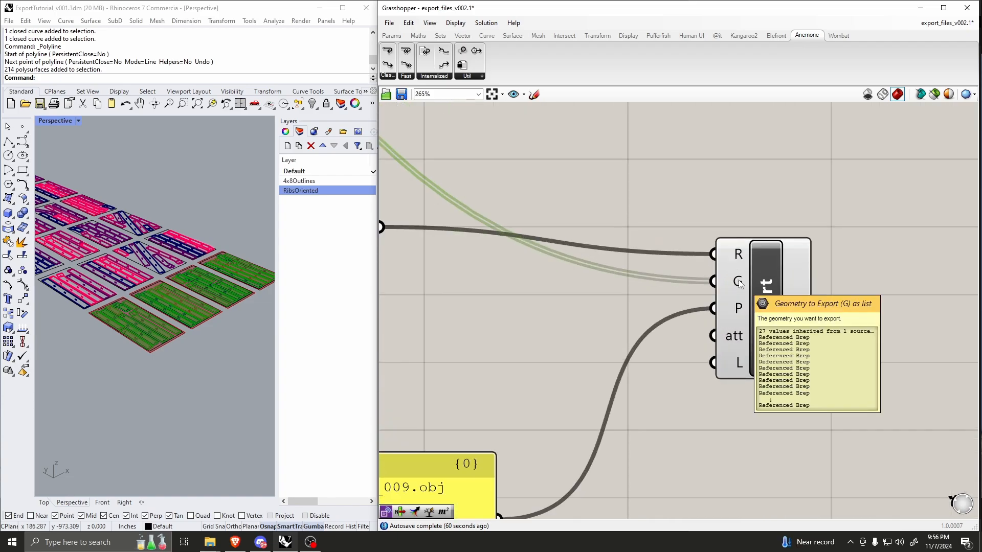
scroll(740, 284, down, 2)
click(774, 288)
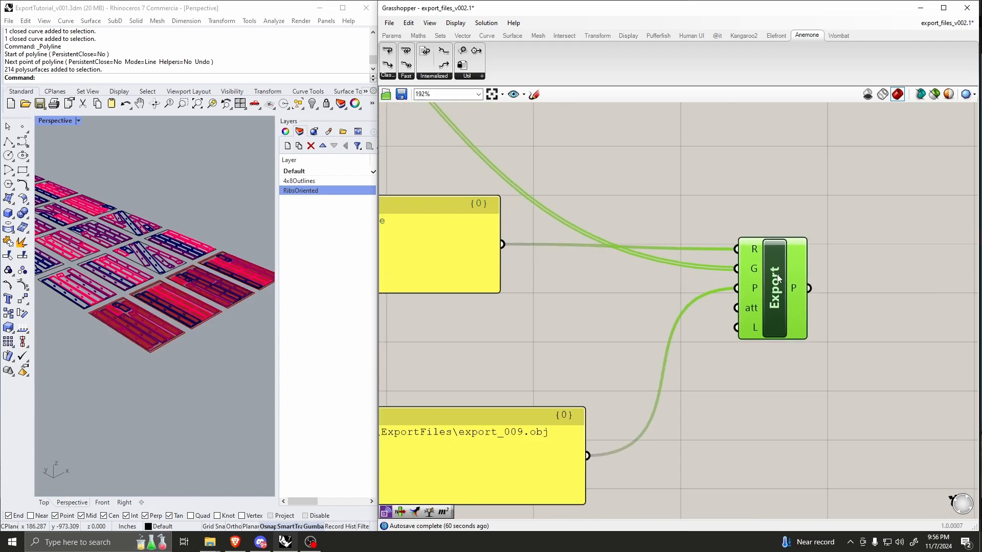
Step: Add a second Export File to Path component above the existing one and delete it again
double_click(749, 174)
text(export)
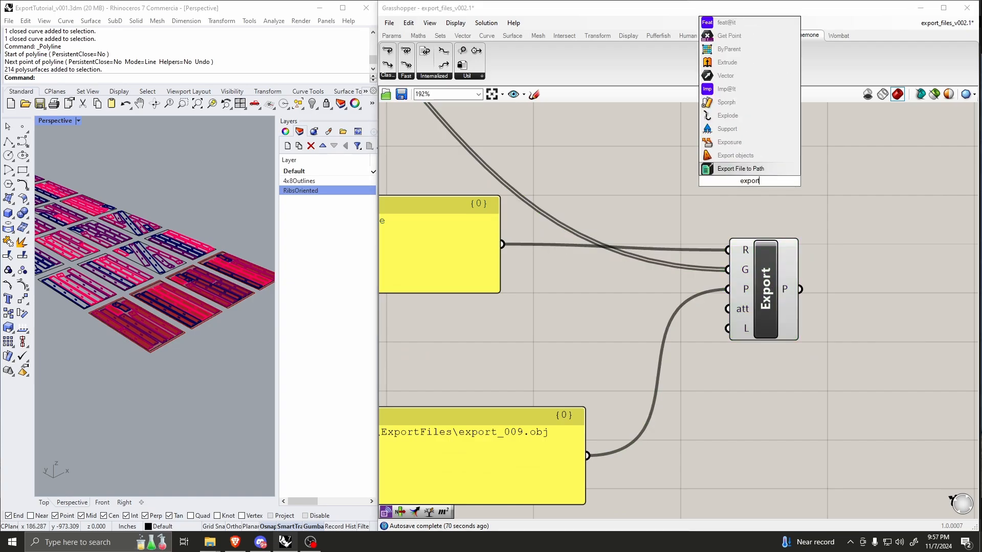
key(Return)
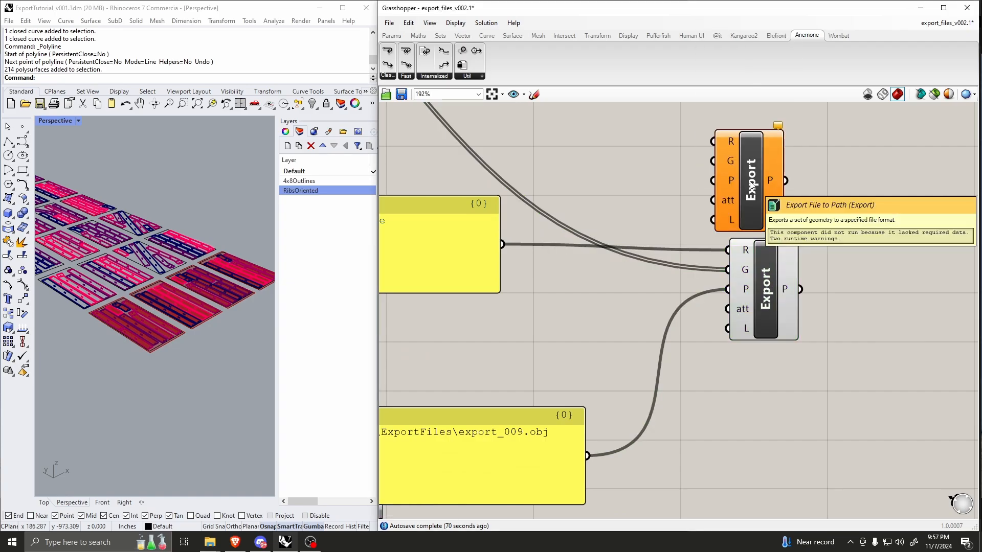
click(773, 179)
key(Delete)
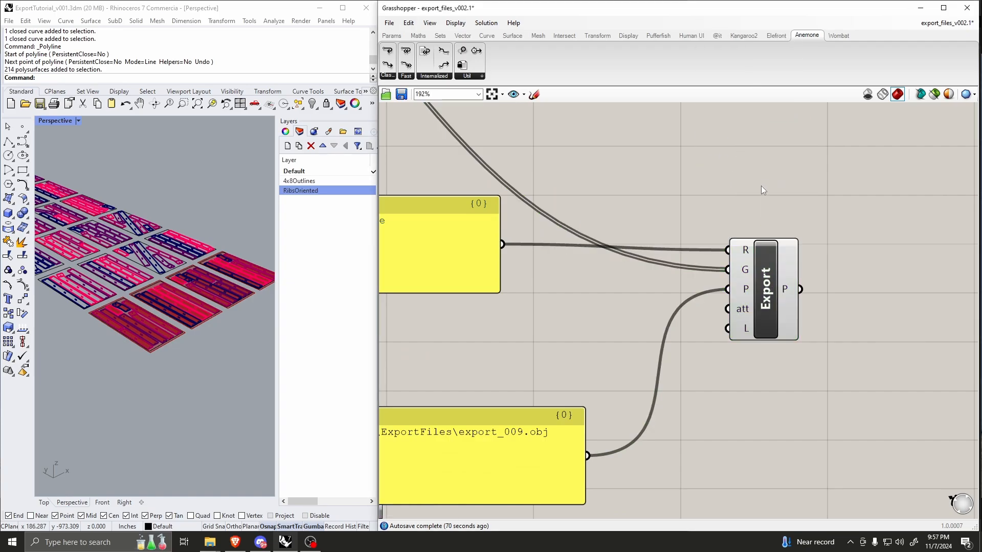
Step: Search for the Boolean Toggle component in the empty canvas area beneath the existing toggle
scroll(760, 185, down, 2)
scroll(719, 240, down, 6)
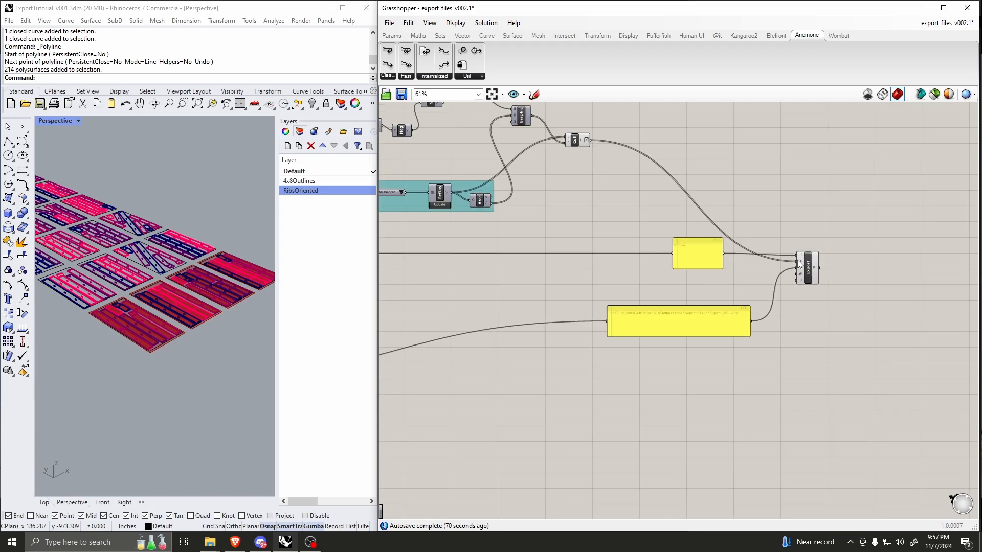
scroll(486, 266, up, 4)
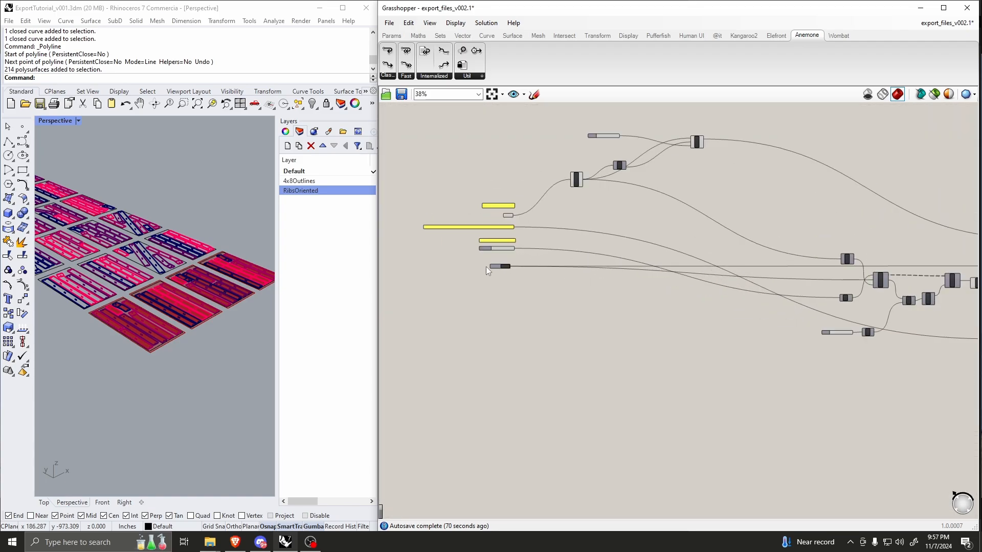
scroll(484, 278, up, 3)
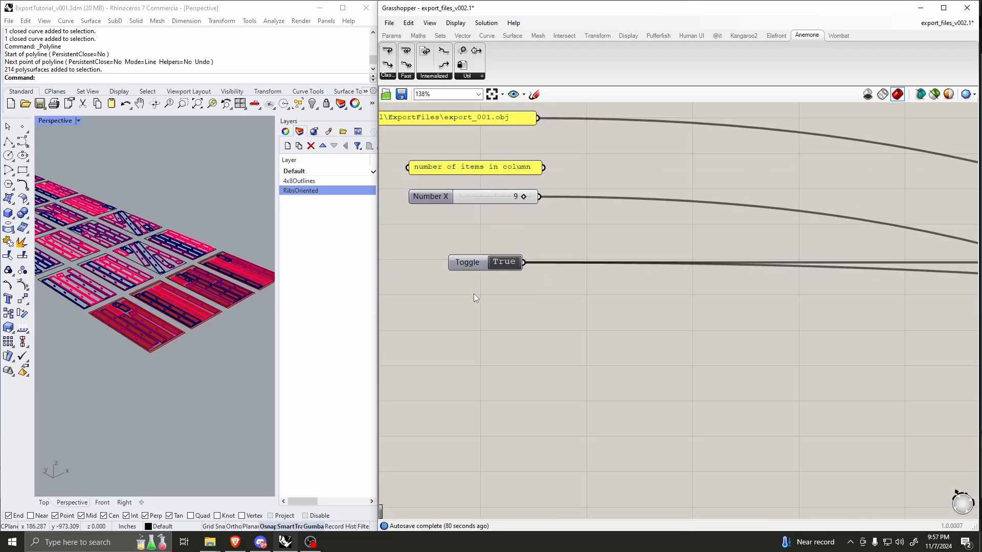
double_click(474, 293)
text(toggle)
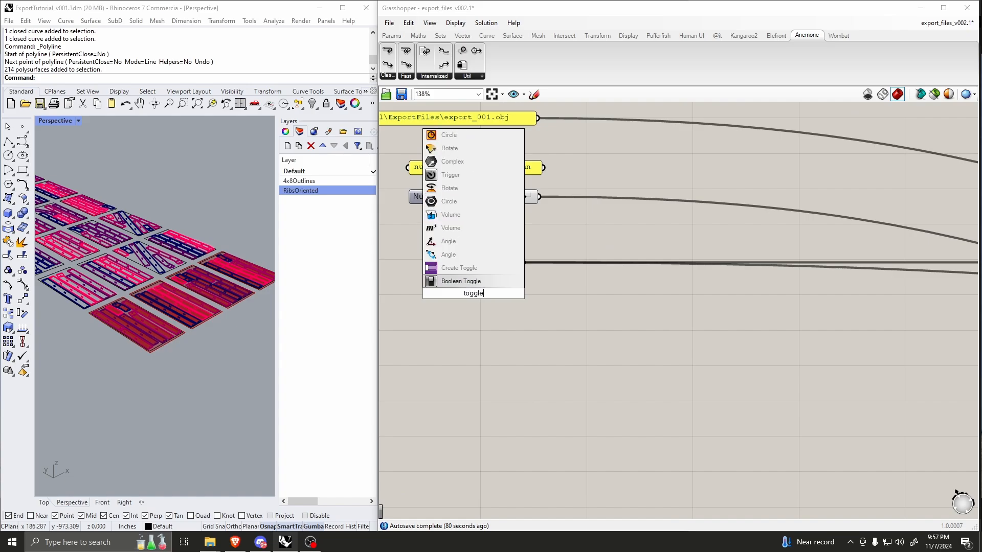
key(Return)
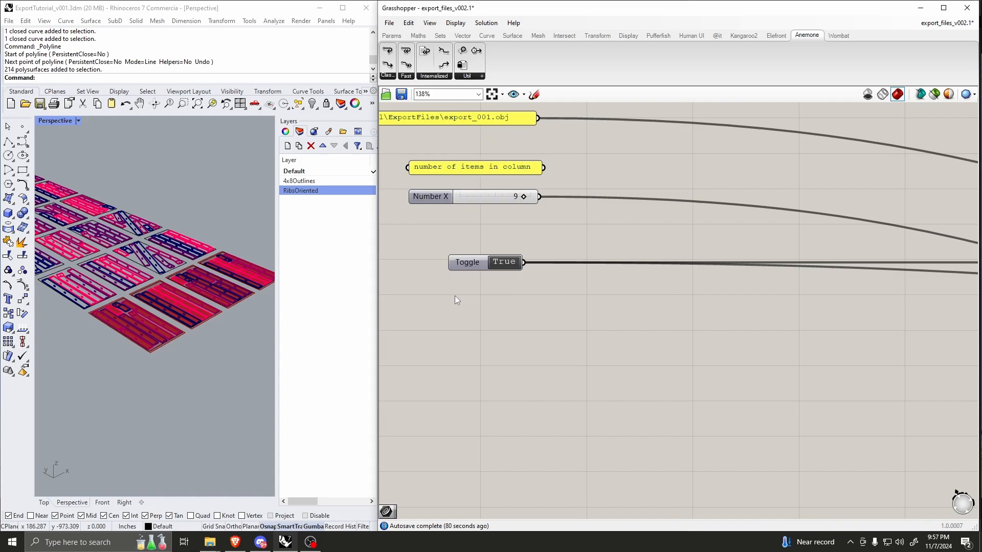
Step: Trace the export file path back to the Replace Text component, move that component up slightly and examine its inputs
scroll(494, 391, down, 10)
scroll(806, 368, up, 10)
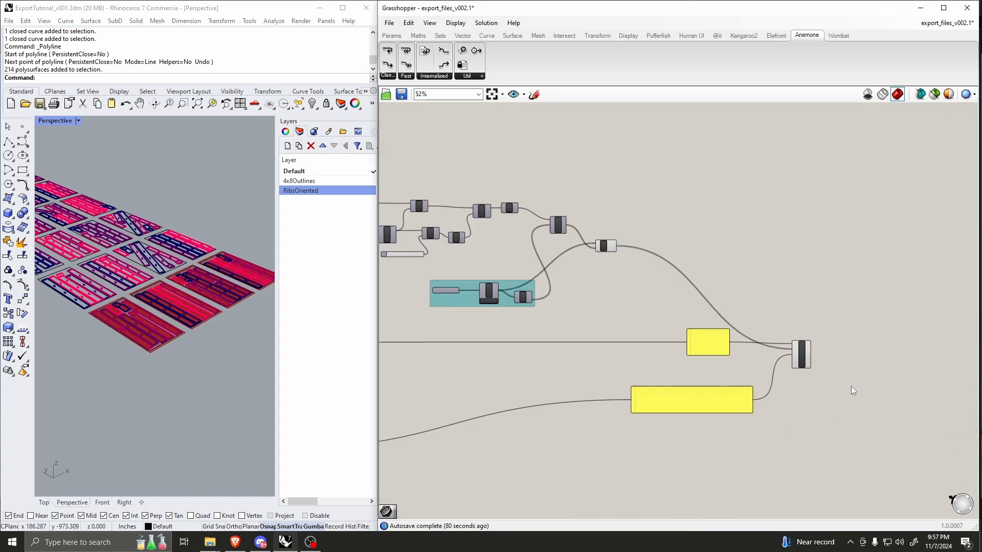
scroll(646, 384, up, 4)
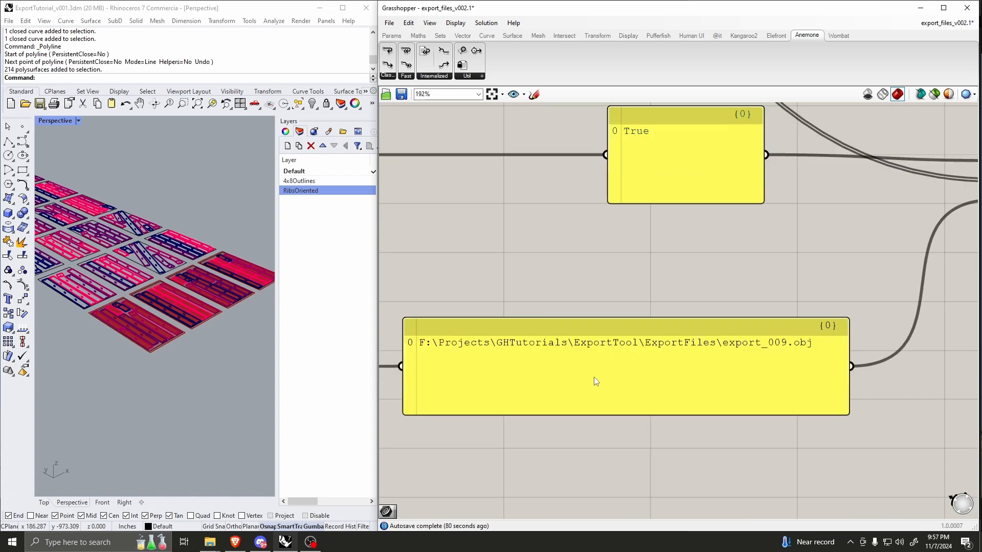
scroll(709, 349, down, 12)
scroll(481, 385, up, 11)
scroll(706, 332, up, 1)
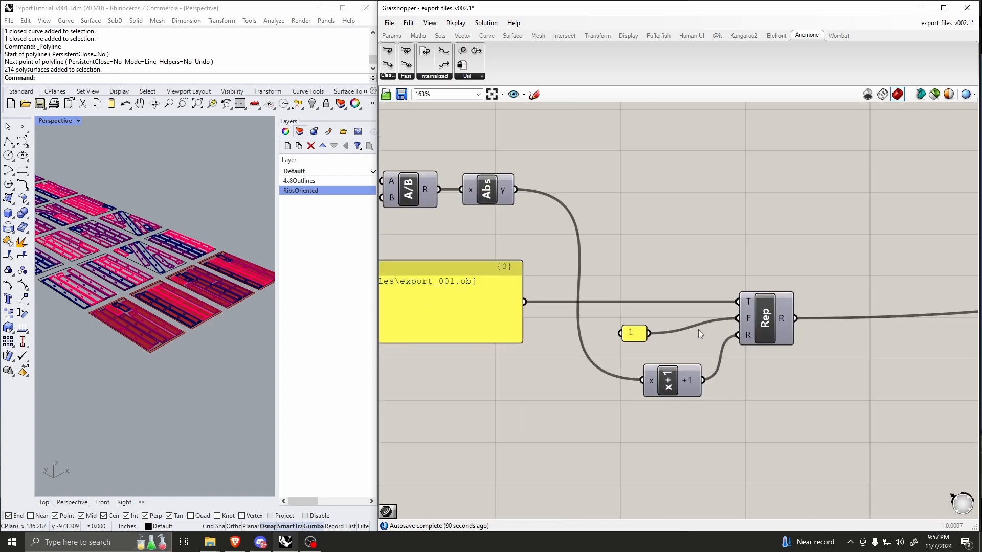
click(767, 327)
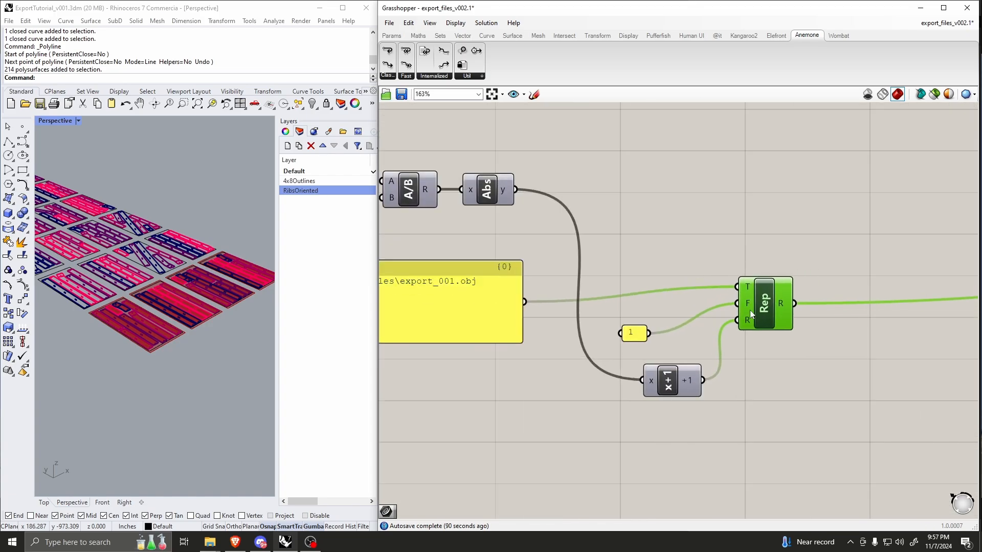
scroll(517, 307, up, 1)
scroll(648, 306, down, 3)
scroll(710, 311, up, 4)
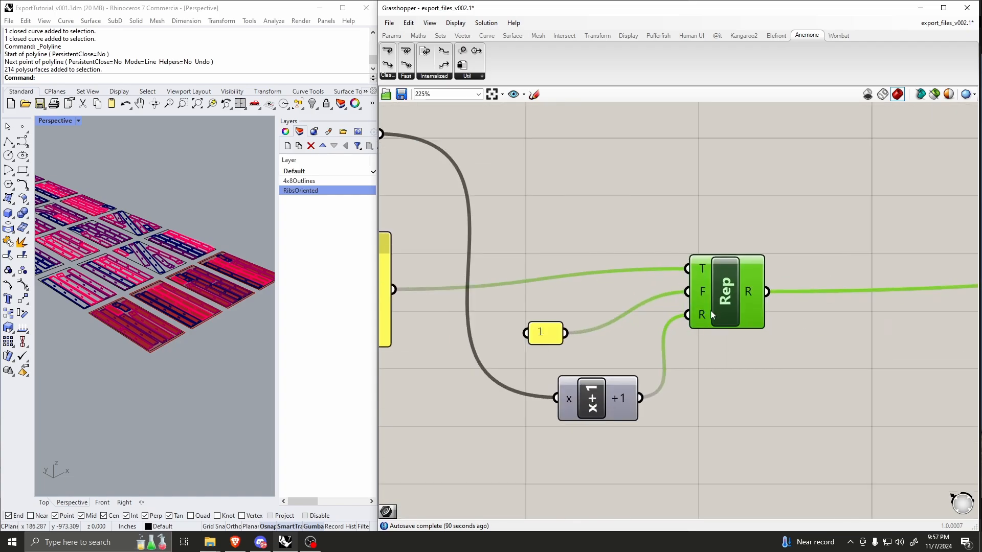
scroll(713, 289, down, 3)
scroll(741, 296, up, 2)
scroll(778, 305, down, 5)
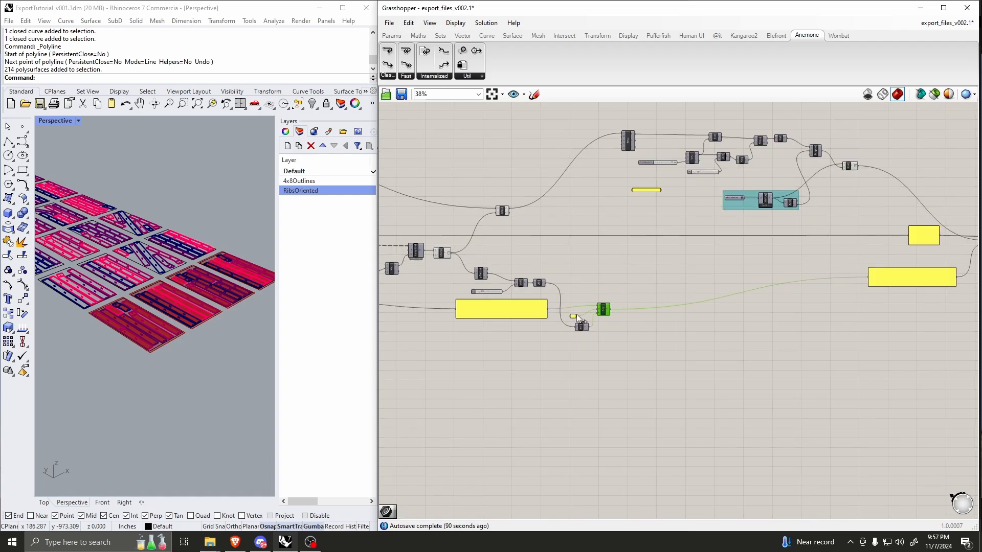
Step: Review the Export component and its file path panel, and switch to the ExportFiles folder in File Explorer
scroll(778, 305, up, 4)
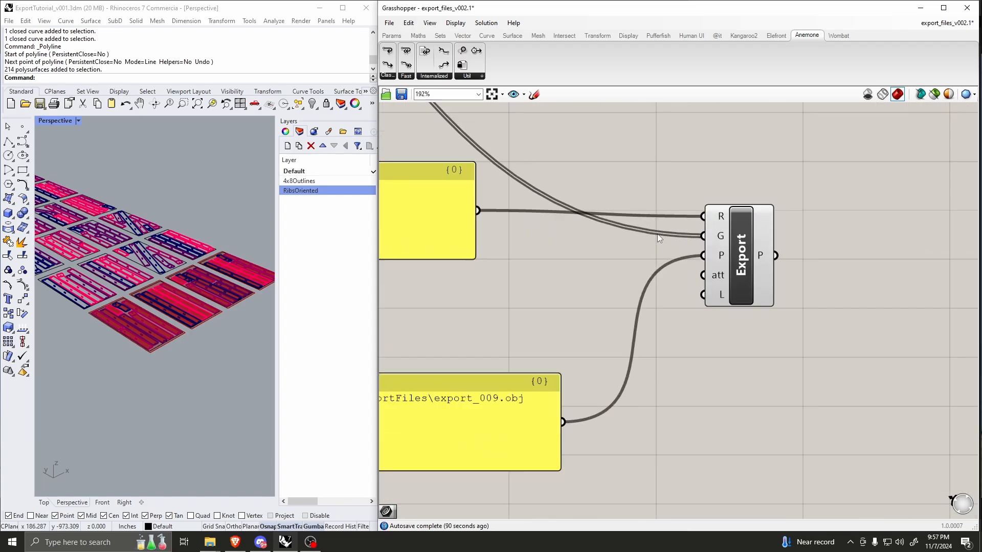
scroll(744, 267, up, 3)
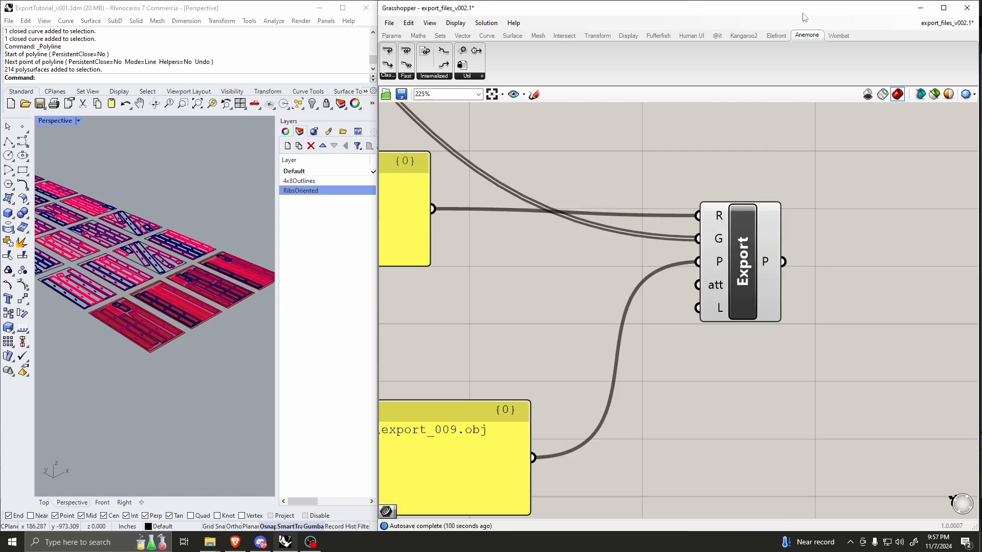
scroll(780, 244, down, 3)
scroll(488, 344, up, 3)
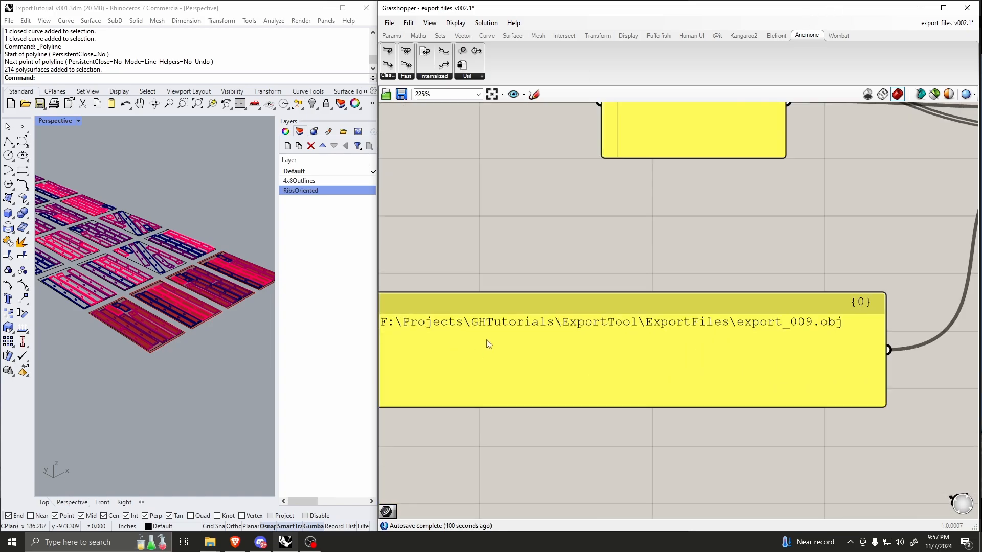
mouse_move(210, 546)
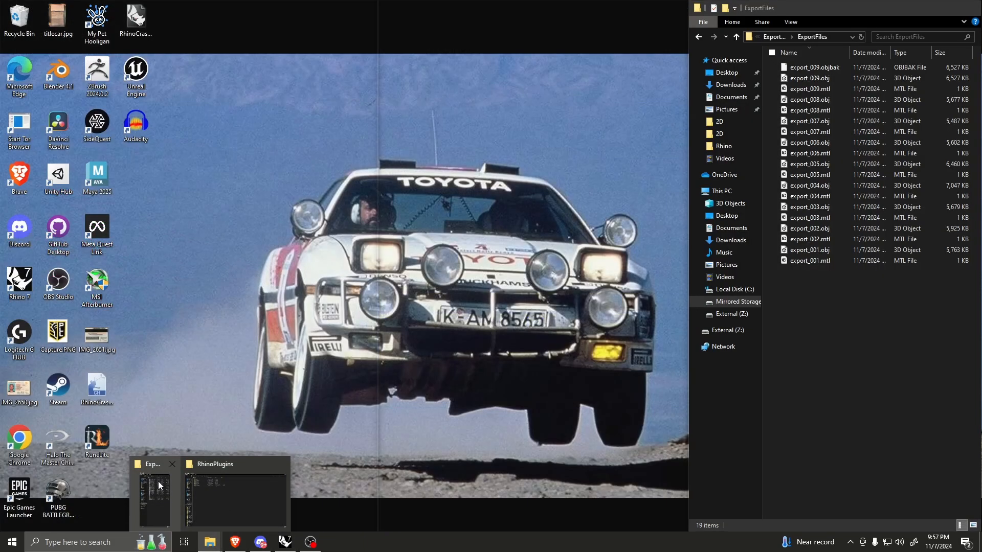
click(158, 483)
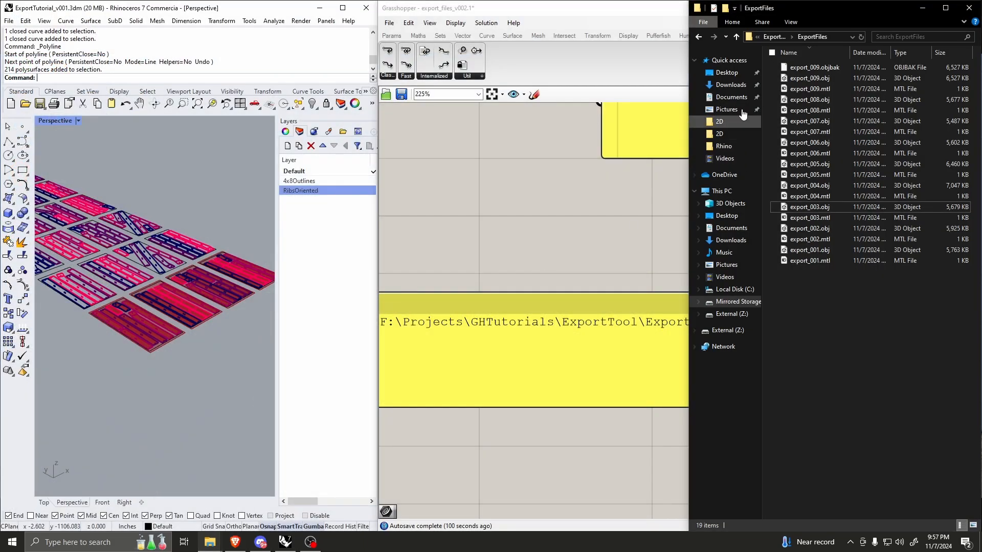
Step: Delete all the exported OBJ, MTL and backup files from the ExportFiles folder
drag(826, 328, 812, 65)
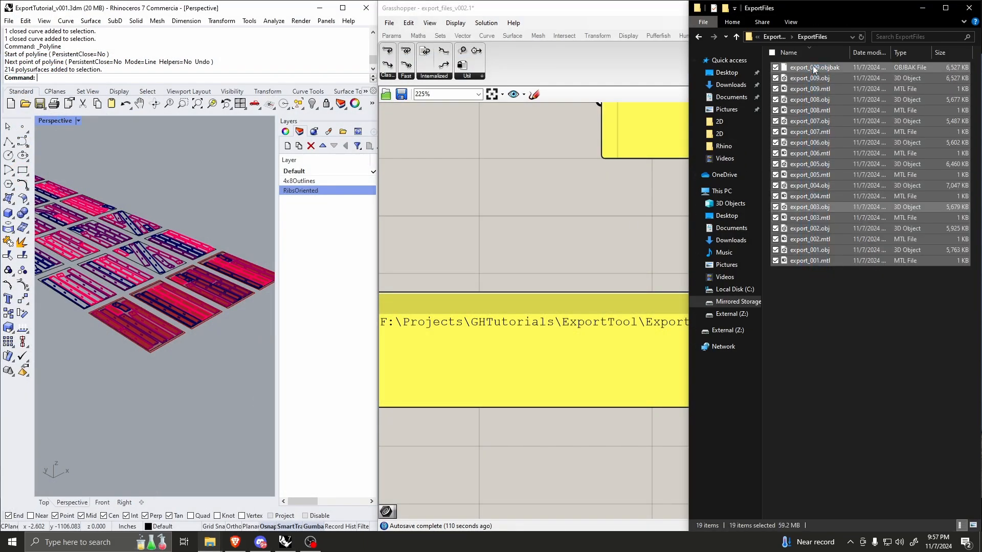
key(Delete)
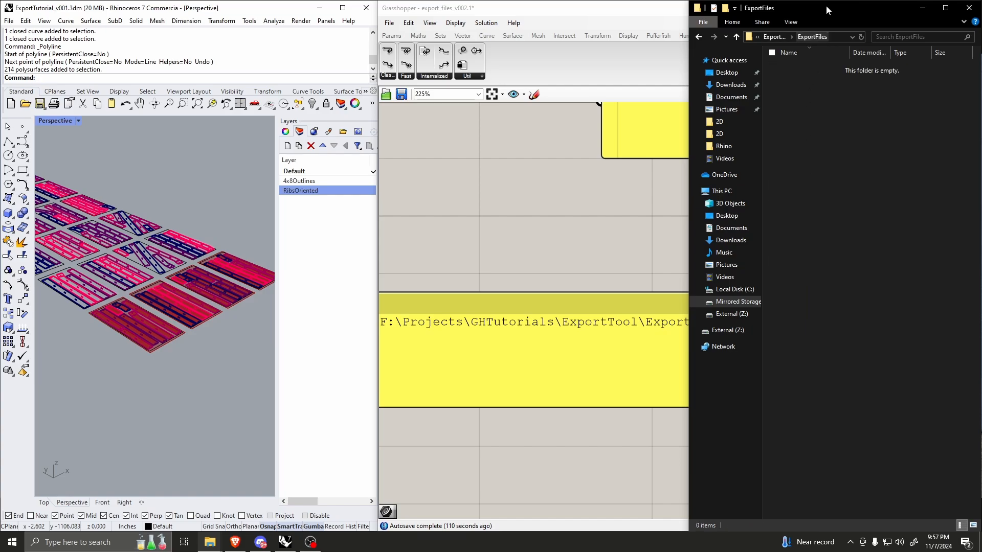
Step: Set the export Boolean Toggle in the Grasshopper definition to False and bring the ExportFiles folder window back to the front
scroll(567, 246, down, 13)
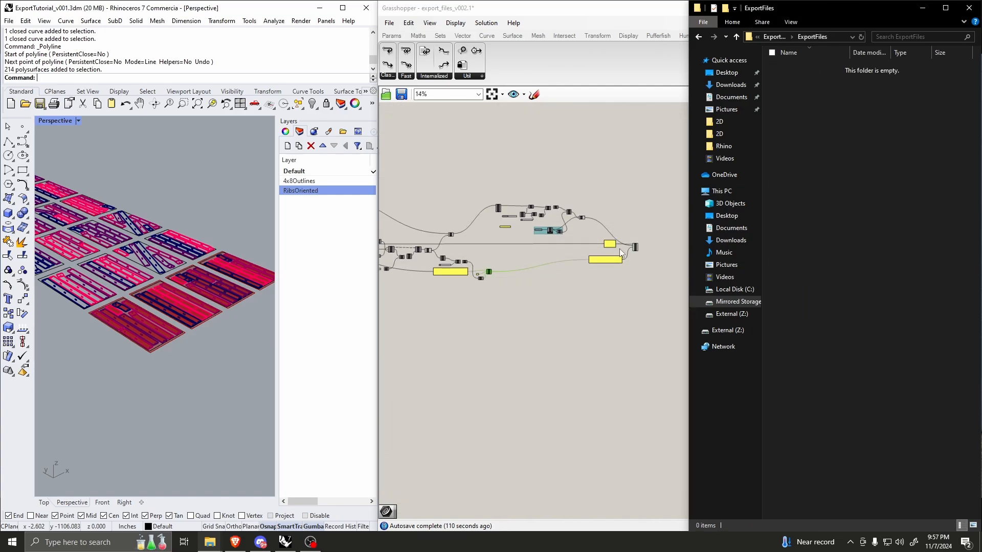
scroll(497, 247, up, 5)
scroll(466, 254, up, 6)
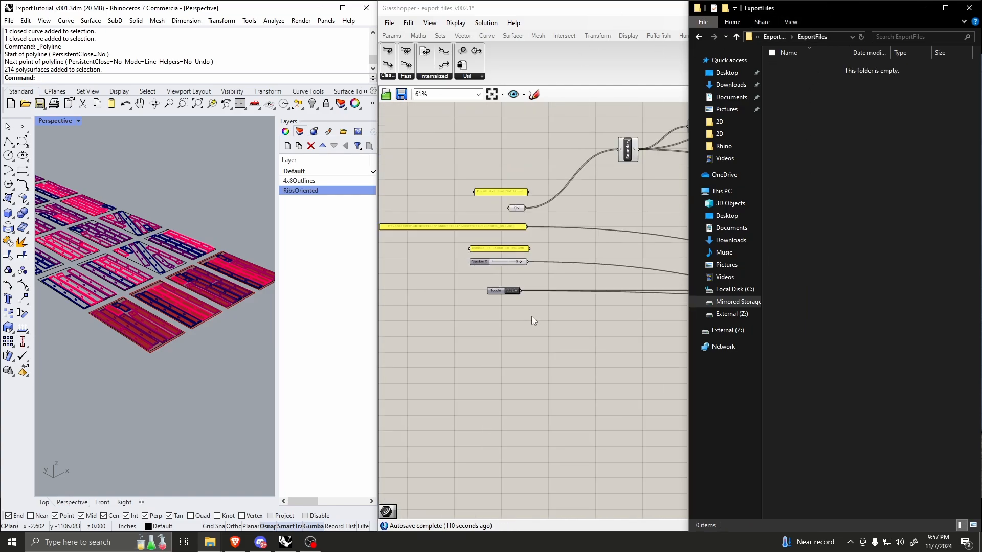
double_click(524, 305)
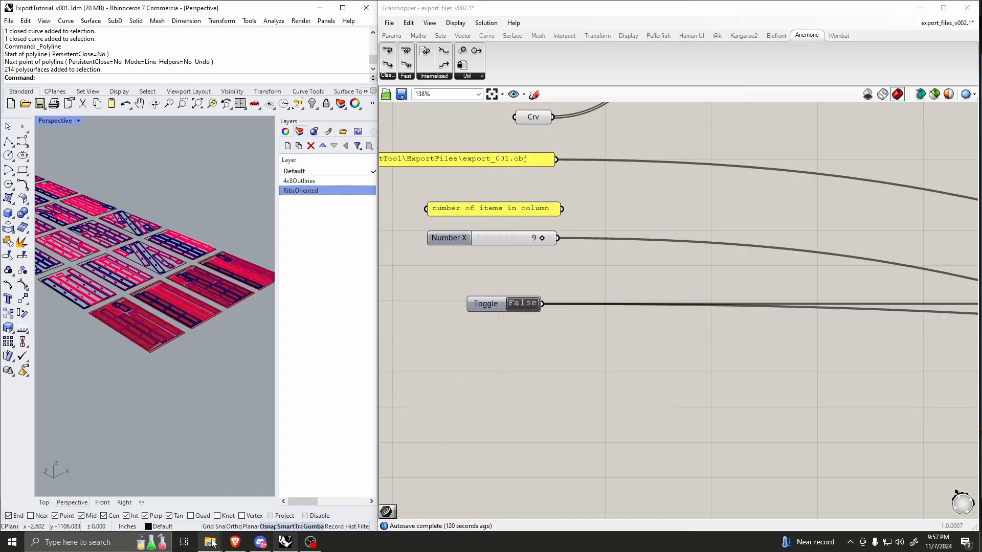
mouse_move(210, 542)
click(162, 491)
scroll(628, 276, down, 5)
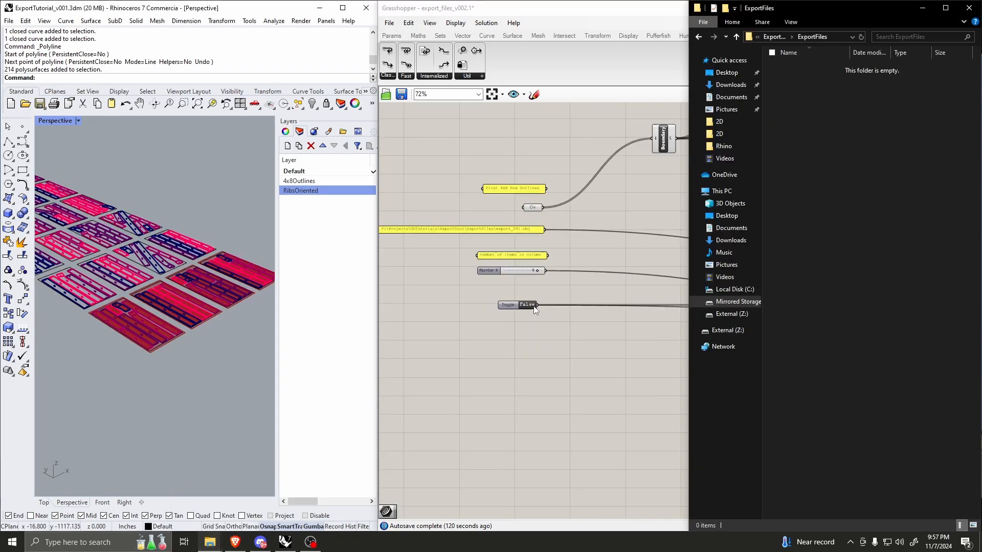
Step: Shrink the Grasshopper window and place it in the gap between the Rhino and File Explorer windows
drag(626, 10, 414, 126)
drag(768, 165, 437, 165)
drag(313, 123, 538, 67)
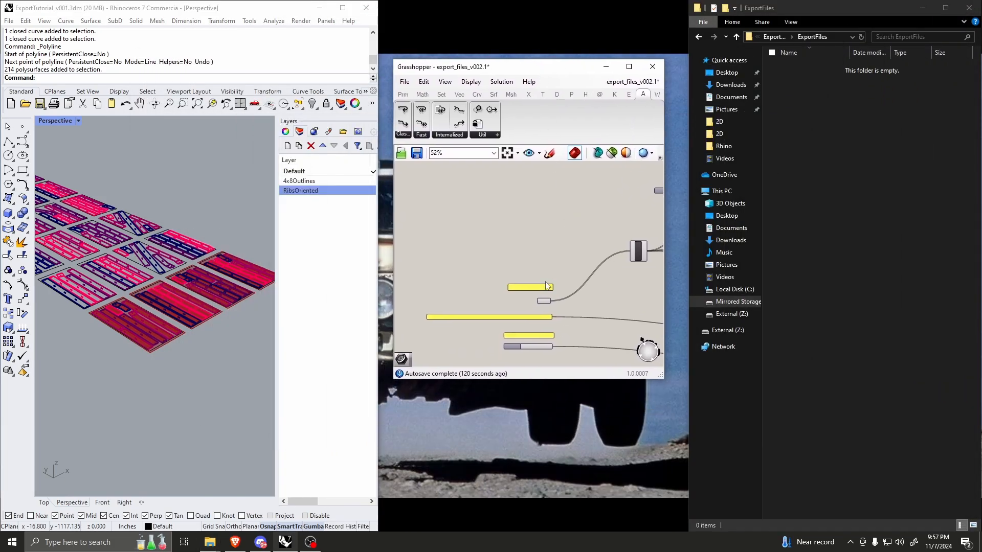
Step: Frame the whole array of rib sheets in Rhino's Perspective view and set the export toggle to True to run the export
scroll(546, 286, up, 5)
scroll(547, 287, down, 3)
scroll(548, 287, up, 4)
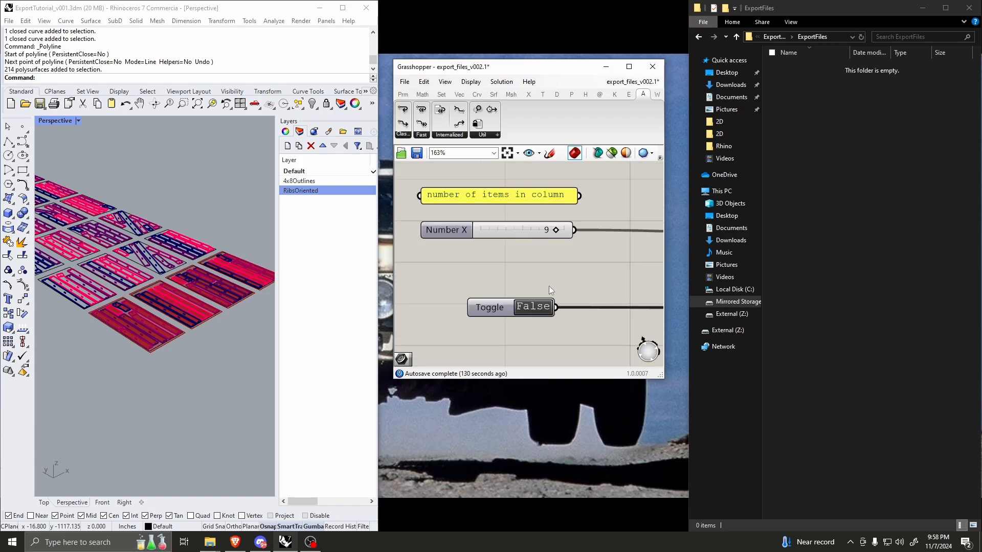
scroll(218, 292, down, 8)
scroll(212, 284, up, 3)
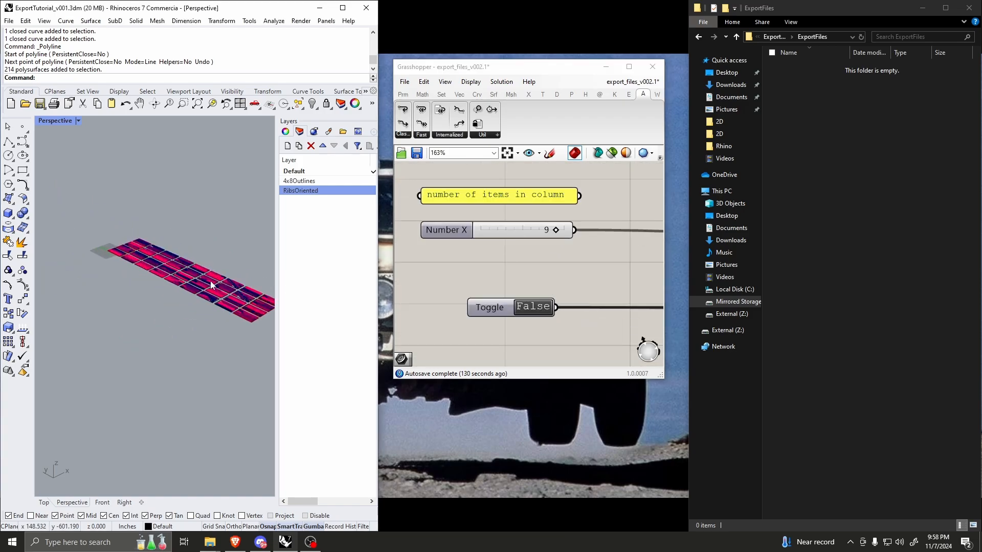
right_drag(211, 281, 185, 307)
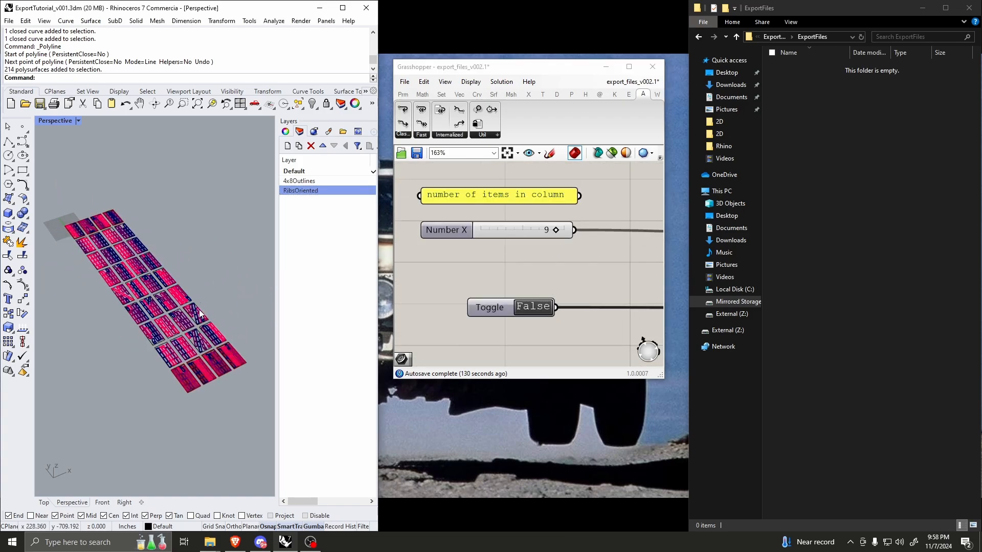
double_click(534, 310)
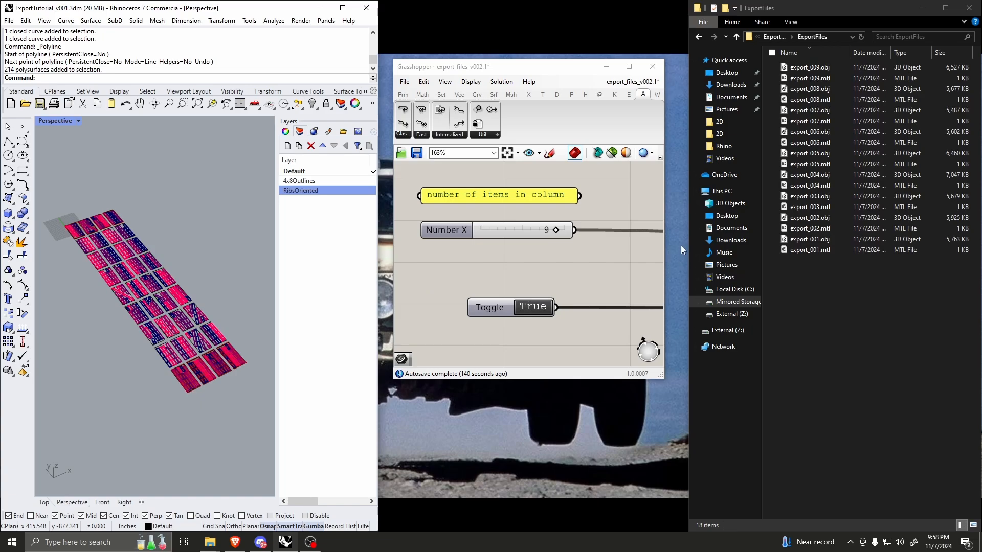
Step: Move the Grasshopper window up and enlarge it to fill the height and width between Rhino and File Explorer
drag(570, 67, 567, 13)
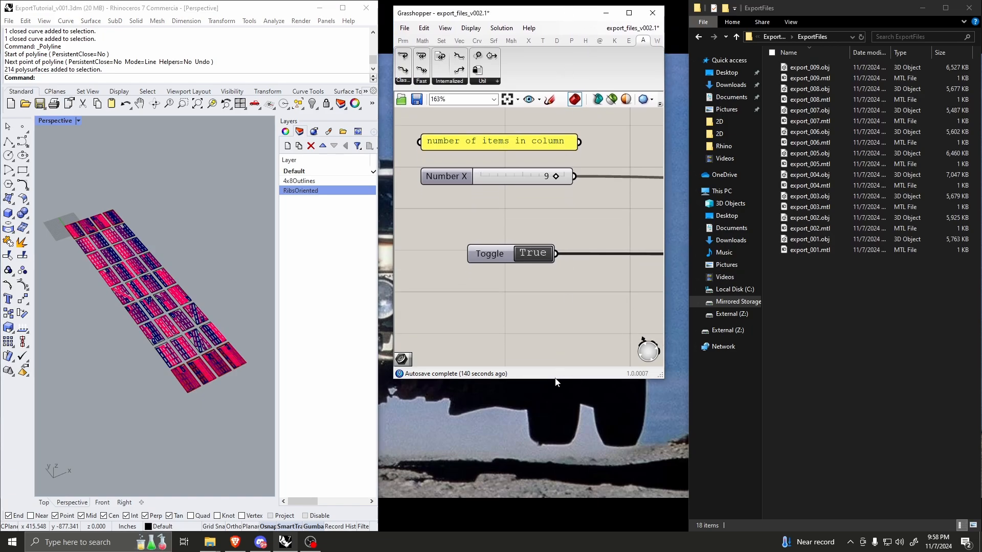
drag(552, 378, 552, 487)
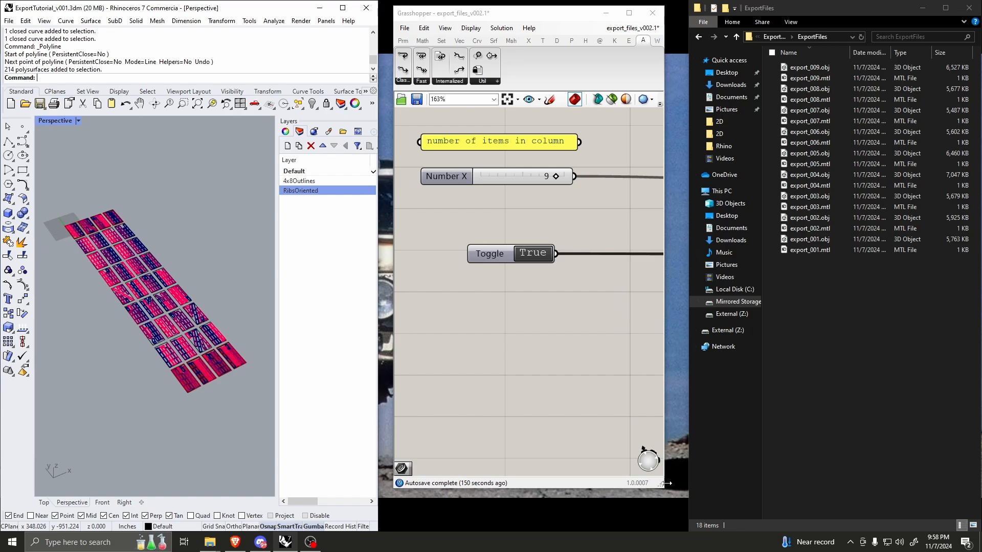
drag(664, 488, 682, 528)
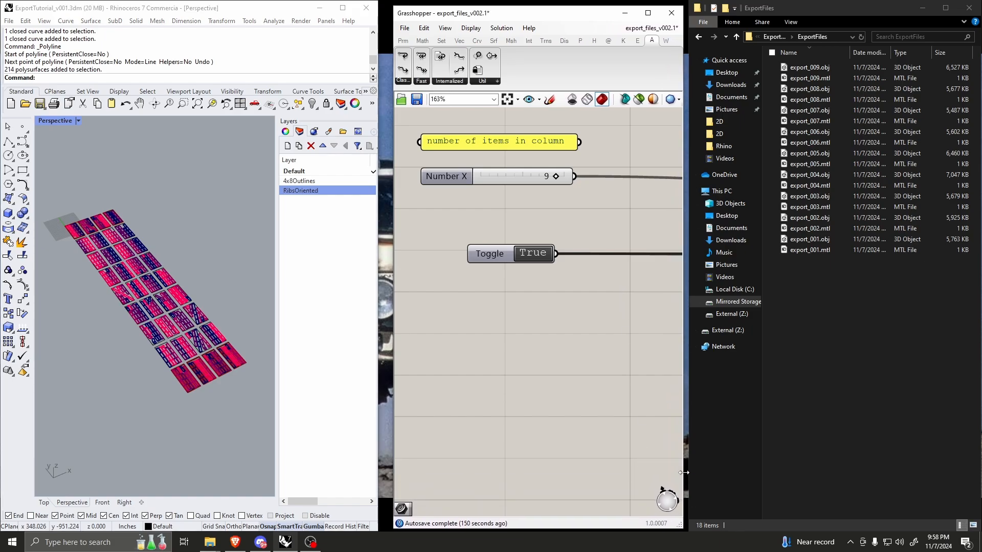
Step: Review the whole Grasshopper definition, from the loop components back to the row outline, file path, item count and toggle inputs
scroll(446, 314, down, 10)
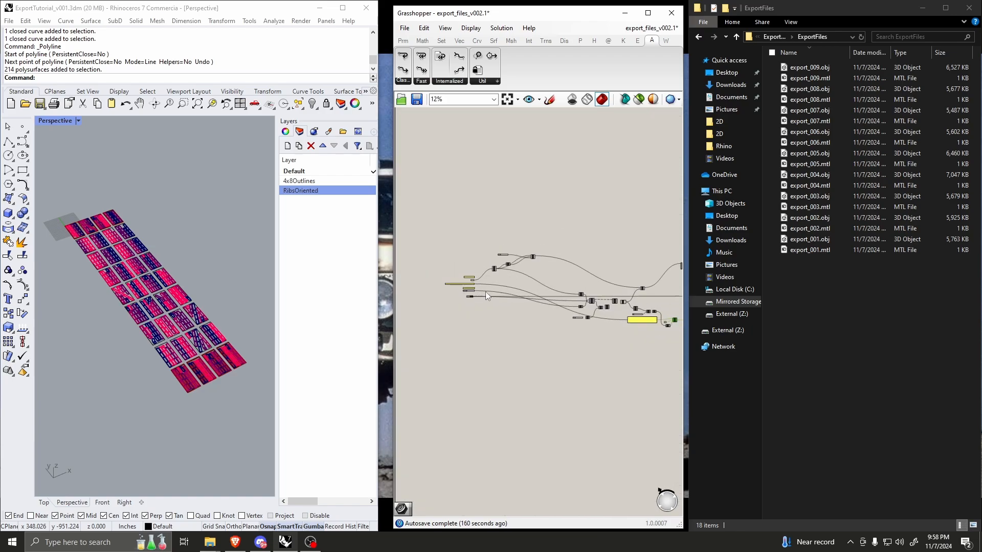
scroll(530, 300, up, 4)
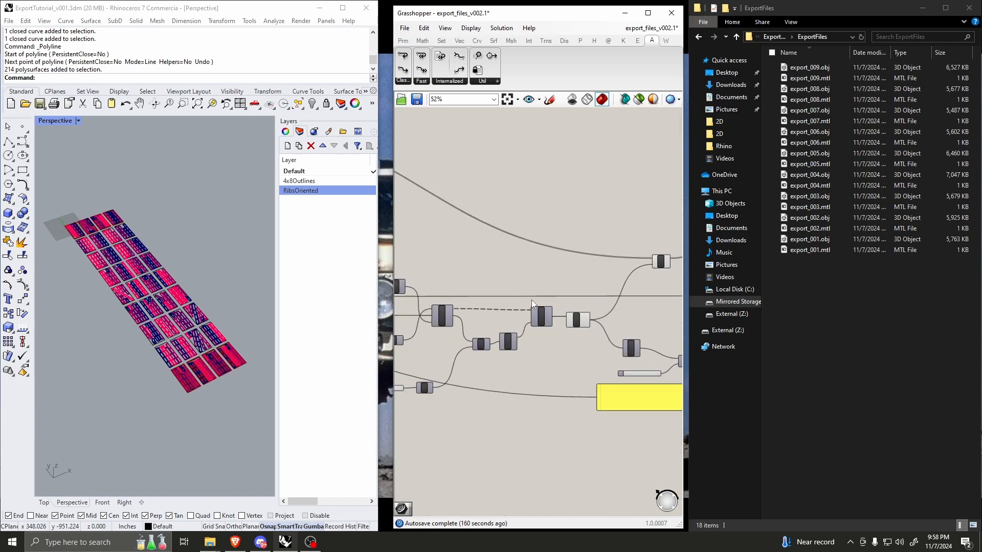
scroll(586, 300, down, 1)
scroll(601, 289, down, 4)
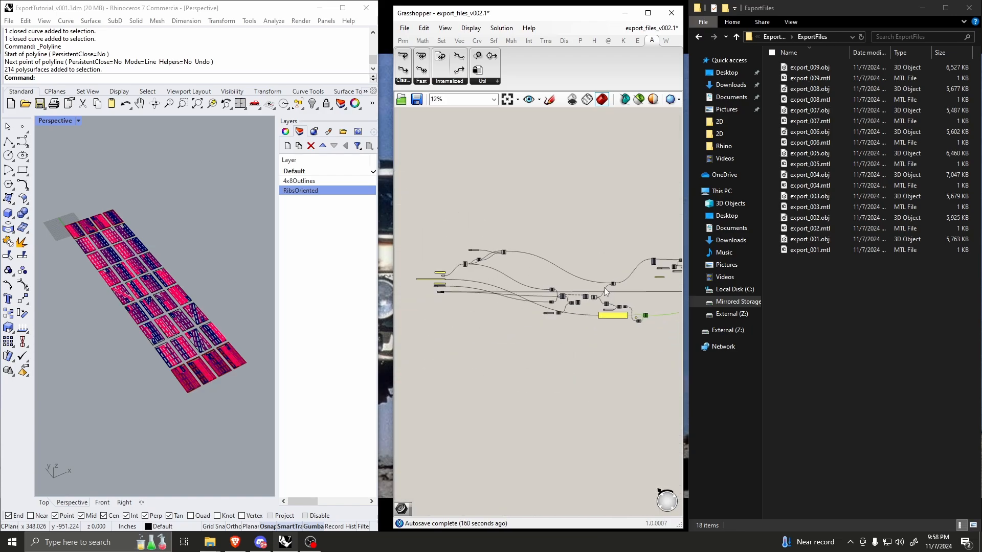
scroll(477, 283, up, 4)
scroll(478, 280, up, 7)
scroll(626, 295, down, 2)
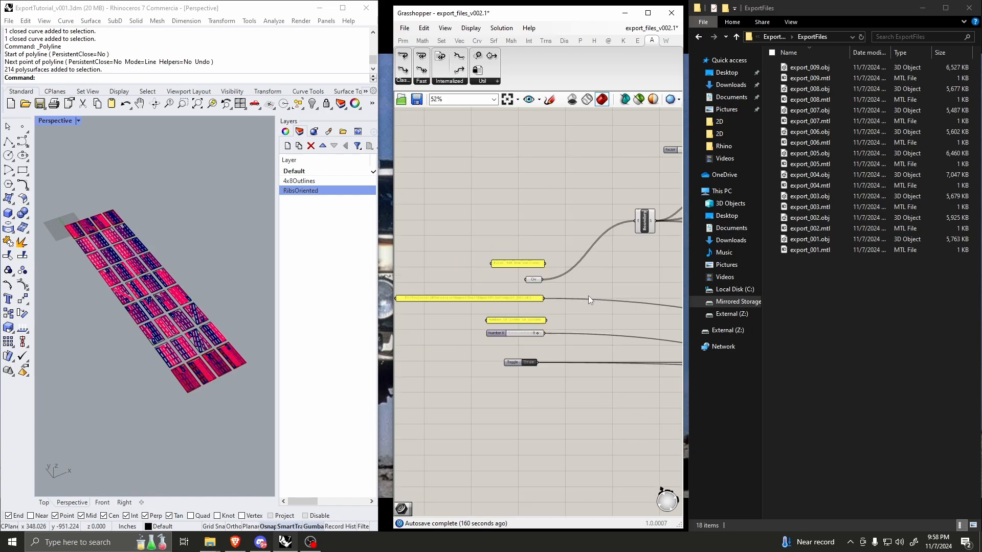
scroll(468, 303, up, 3)
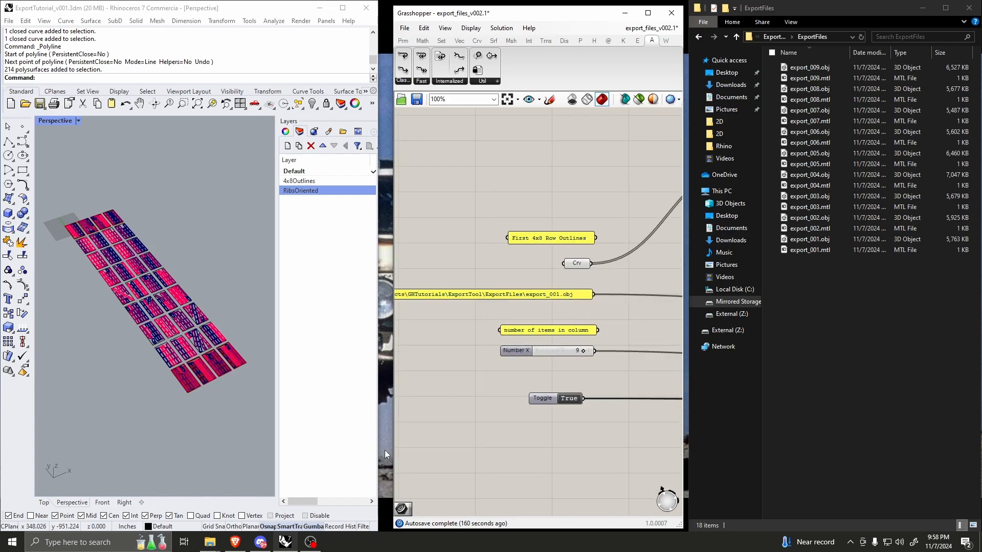